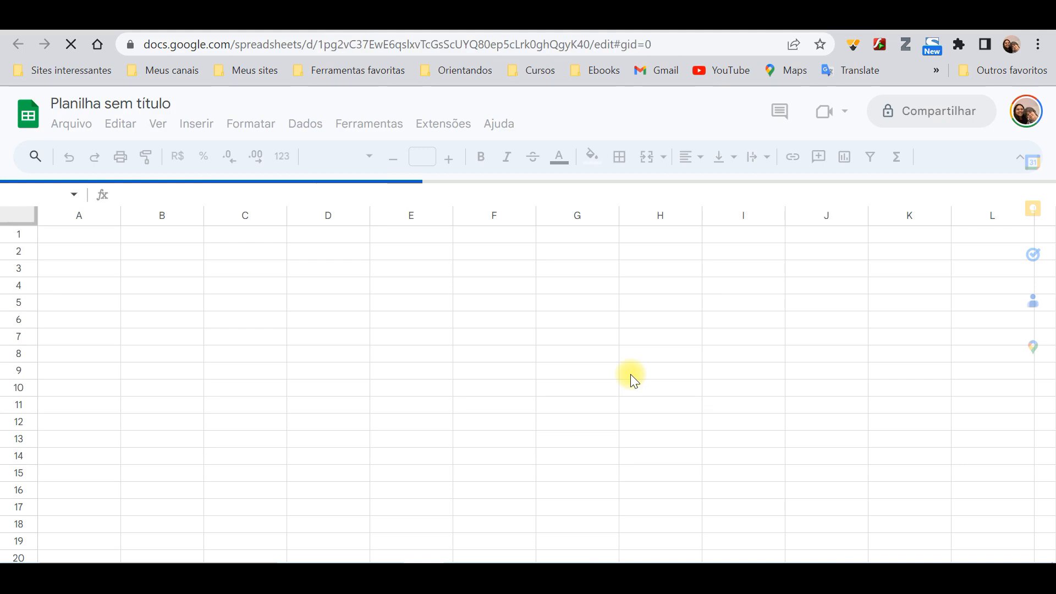
Rename the untitled spreadsheet as "Modelo para Avaliação"
{"action": "left_click", "coordinate": [67, 99]}
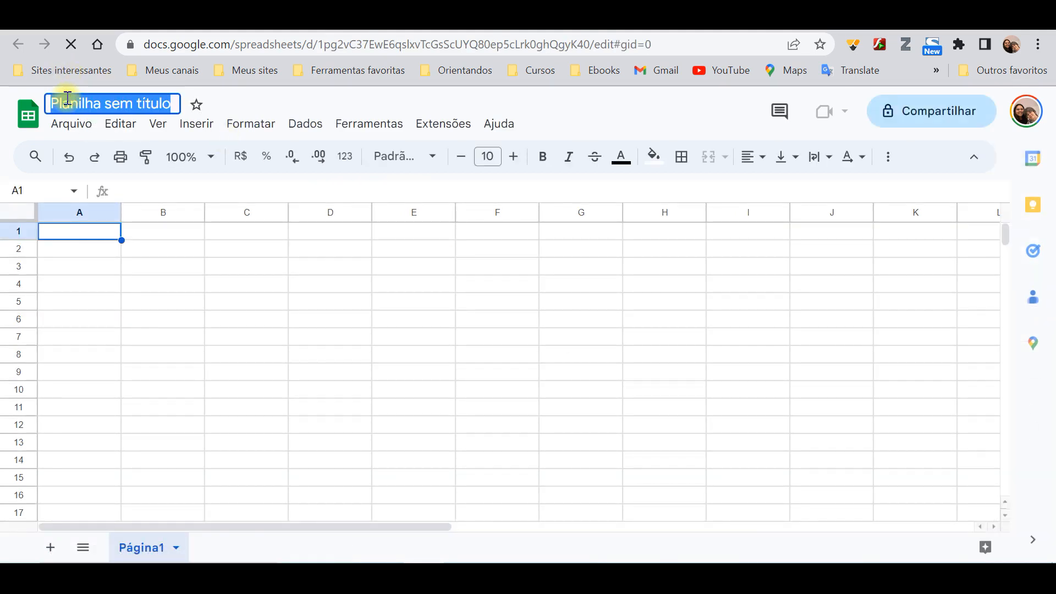
{"action": "type", "text": "Mode"}
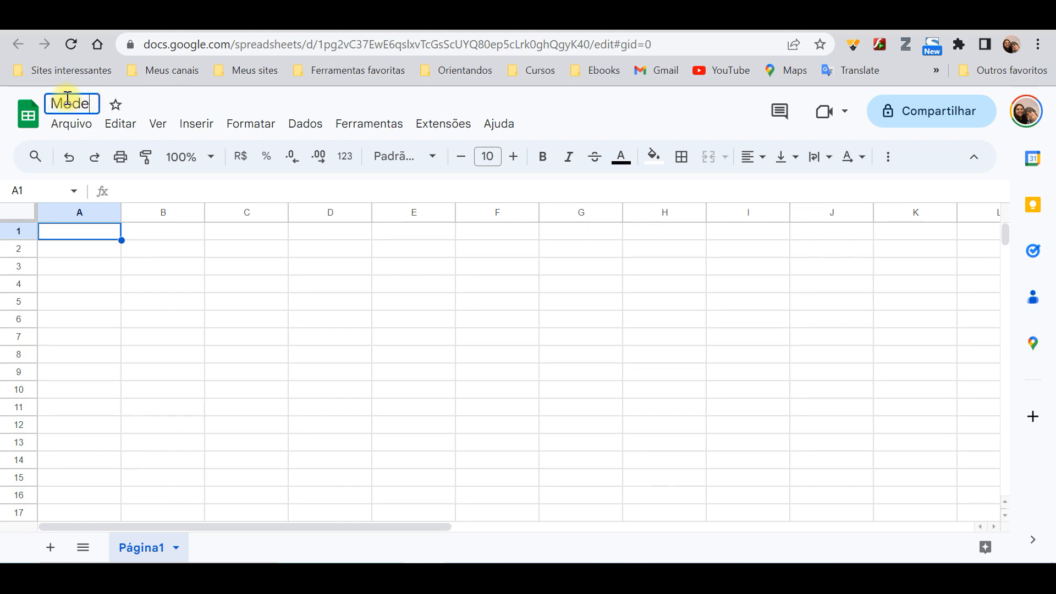
{"action": "type", "text": "lo par"}
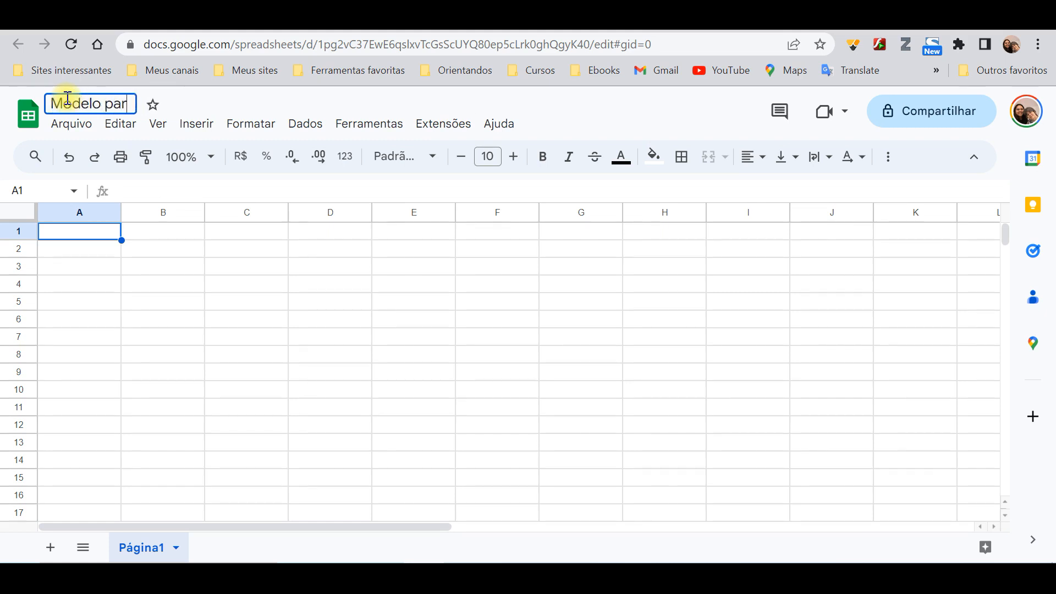
{"action": "type", "text": "a Avali"}
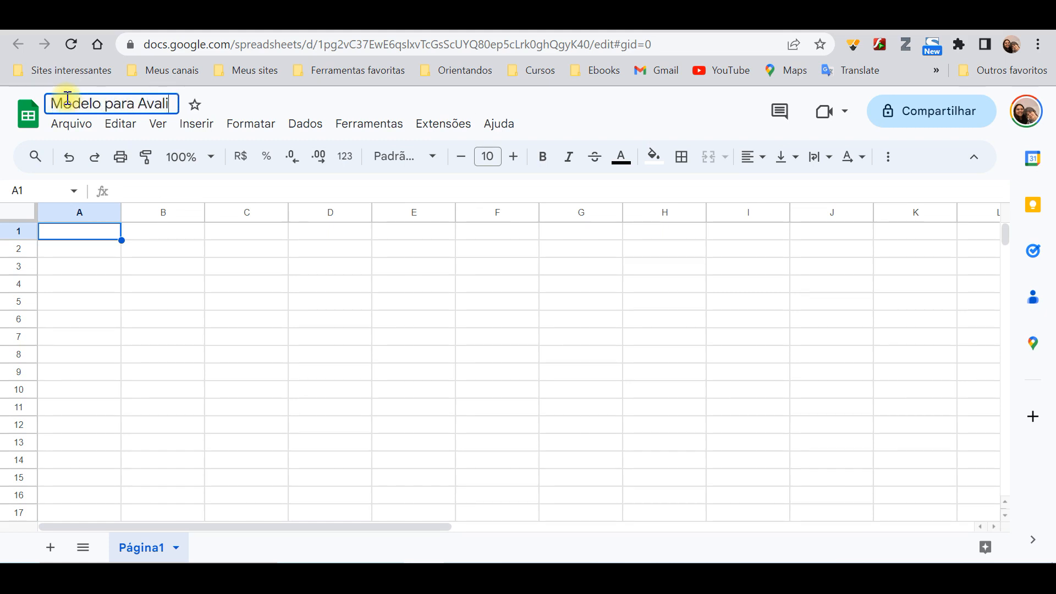
{"action": "type", "text": "ação"}
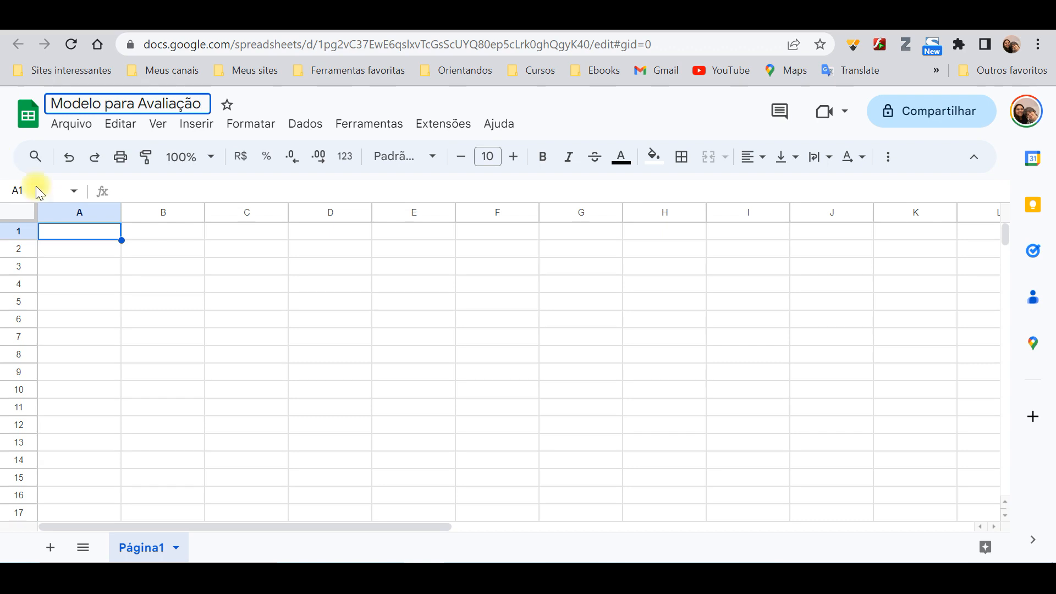
{"action": "left_click", "coordinate": [111, 249]}
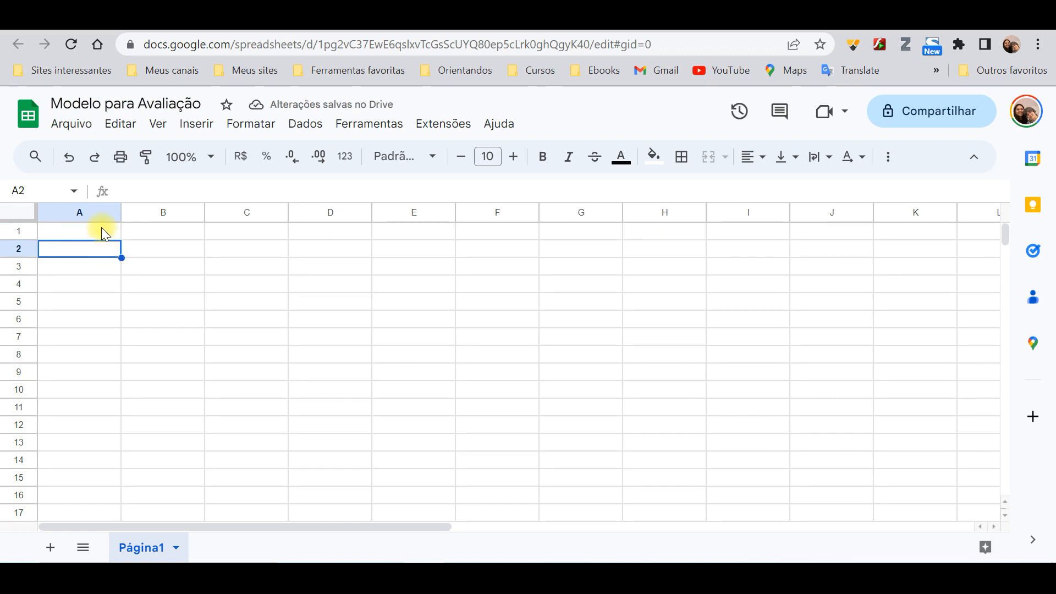
Enter the label "Aluno:" in cell A1 and narrow column A to about the width of that text
{"action": "left_click", "coordinate": [101, 229]}
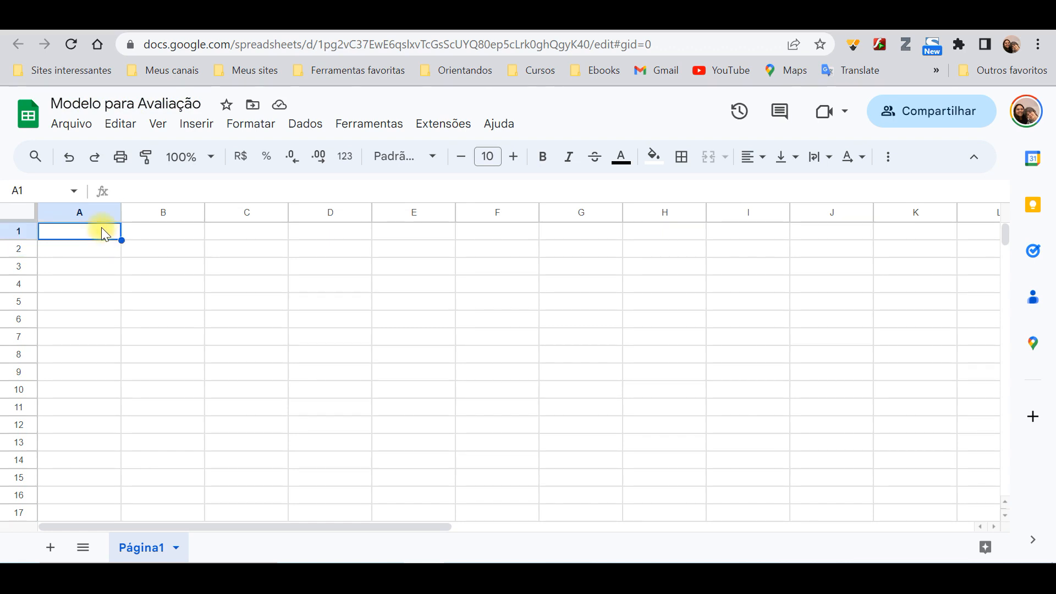
{"action": "type", "text": "A"}
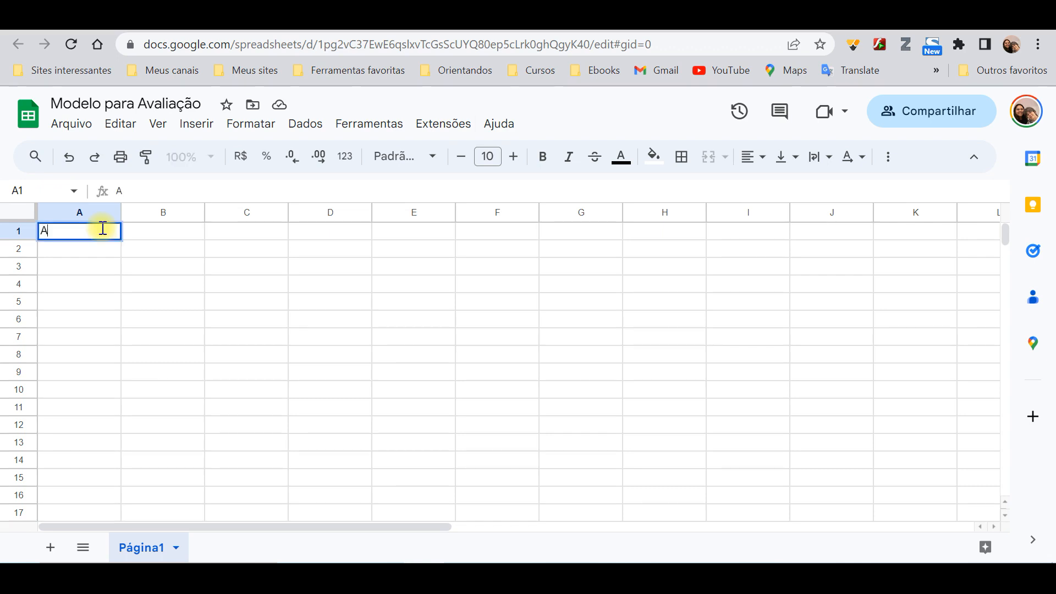
{"action": "type", "text": "luno:"}
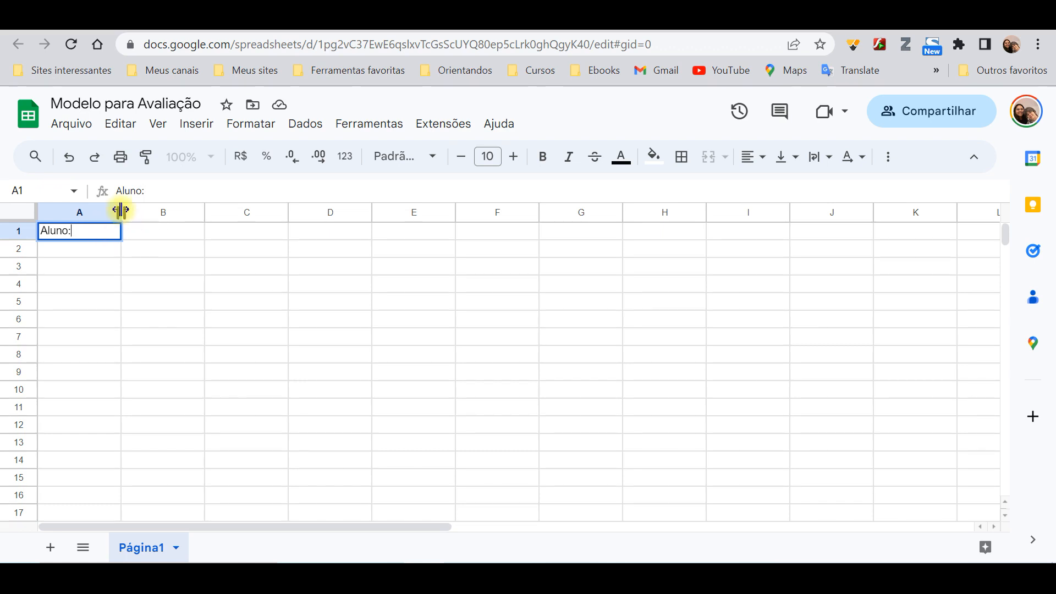
{"action": "left_click_drag", "start_coordinate": [121, 210], "coordinate": [80, 209]}
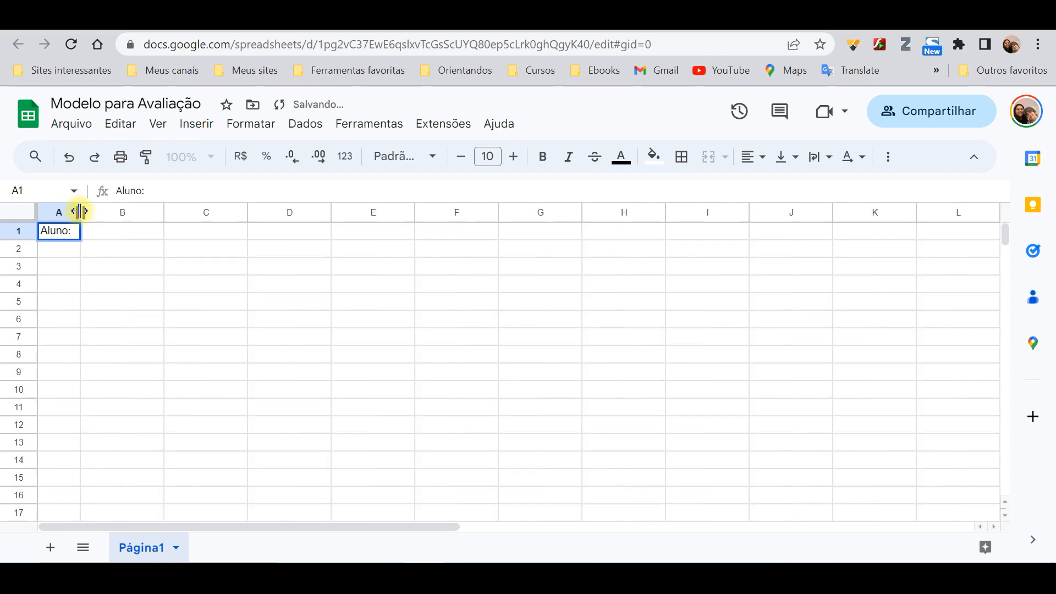
{"action": "left_click", "coordinate": [126, 230]}
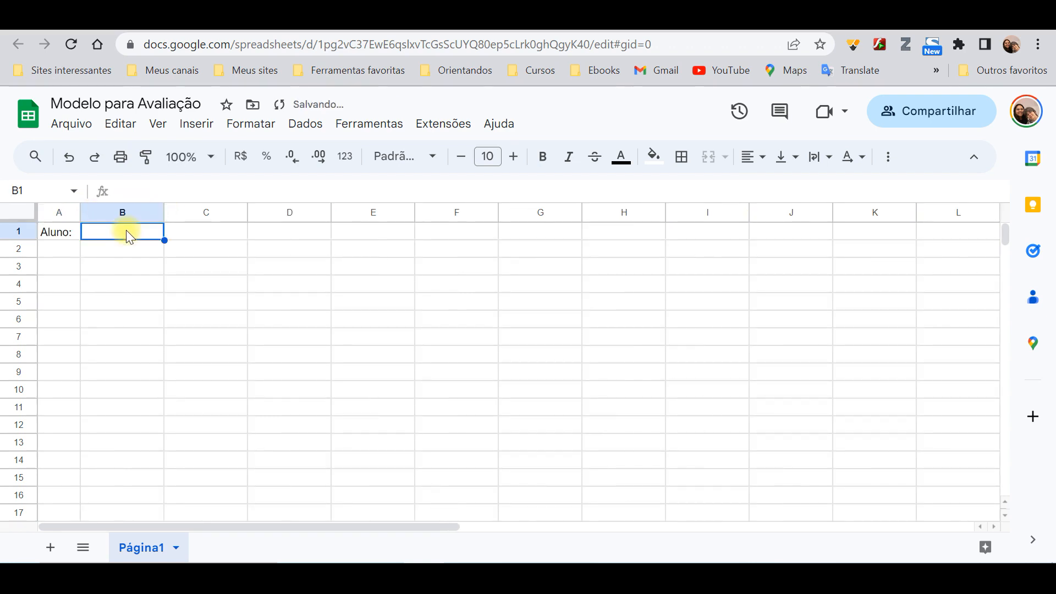
{"action": "left_click", "coordinate": [65, 264]}
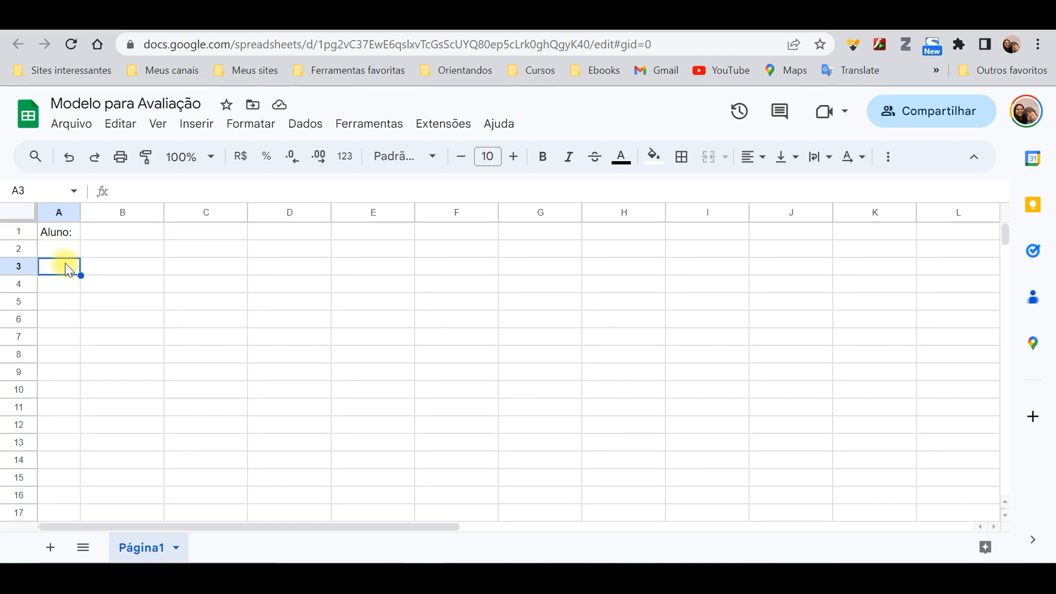
{"action": "type", "text": "Inst"}
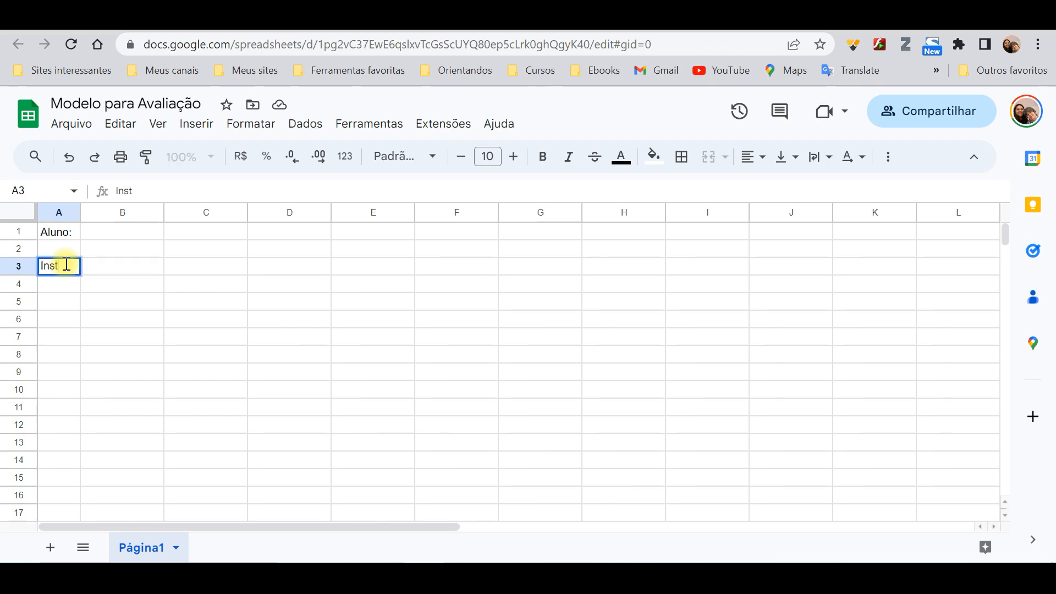
{"action": "key", "text": "Tab"}
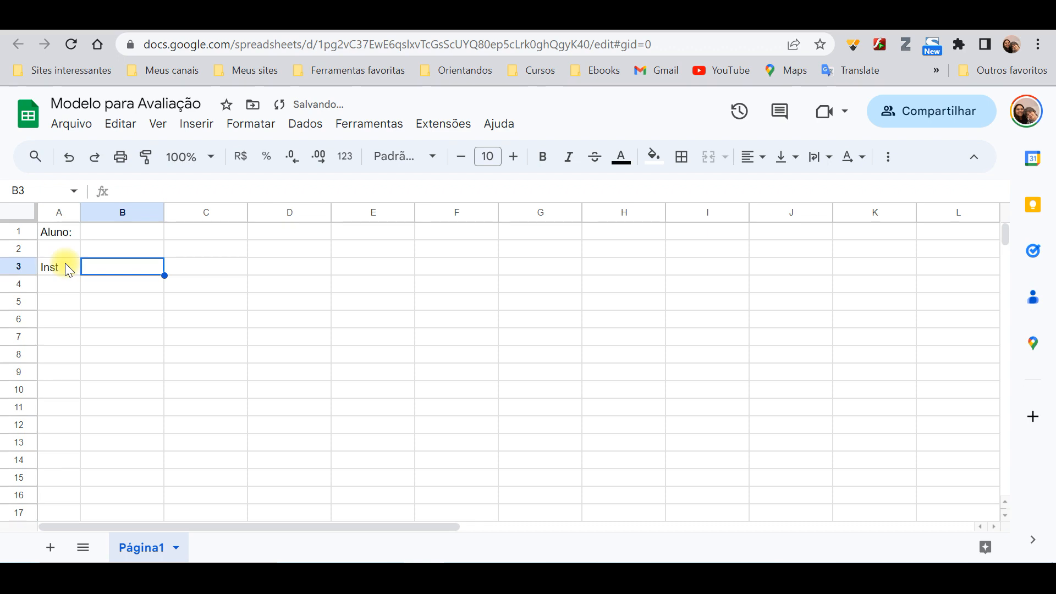
Enter "Comp/Habilidades" in cell A3 and widen column A so the whole label fits
{"action": "left_click", "coordinate": [69, 270]}
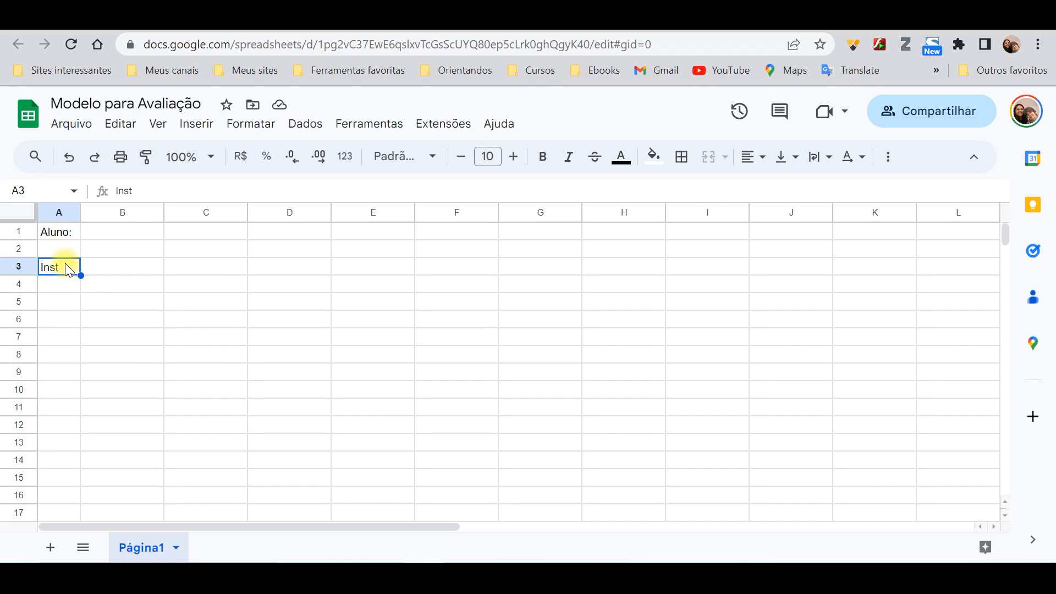
{"action": "type", "text": "C"}
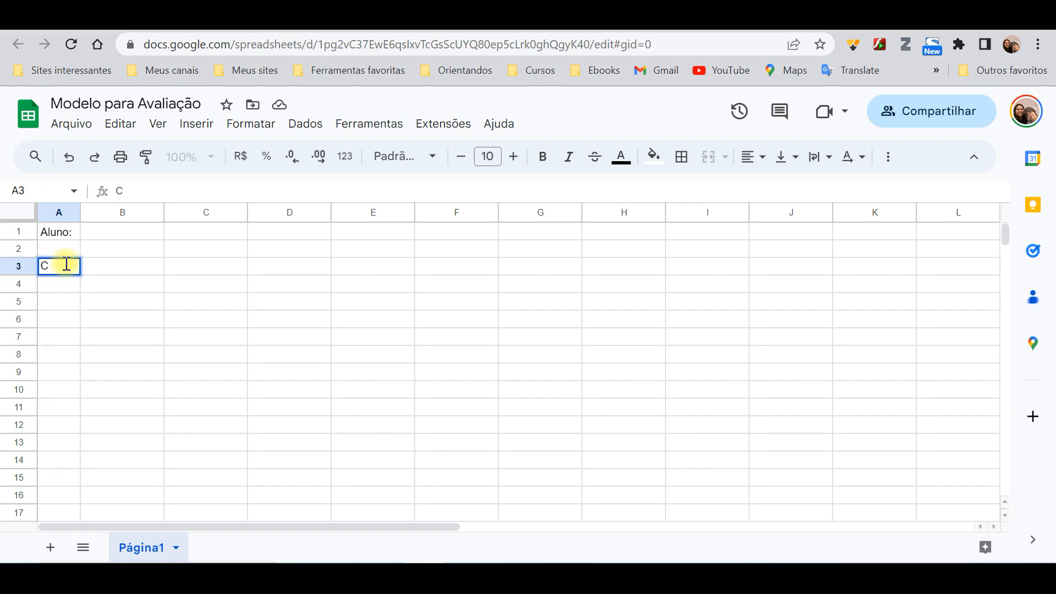
{"action": "type", "text": "omp/Habi"}
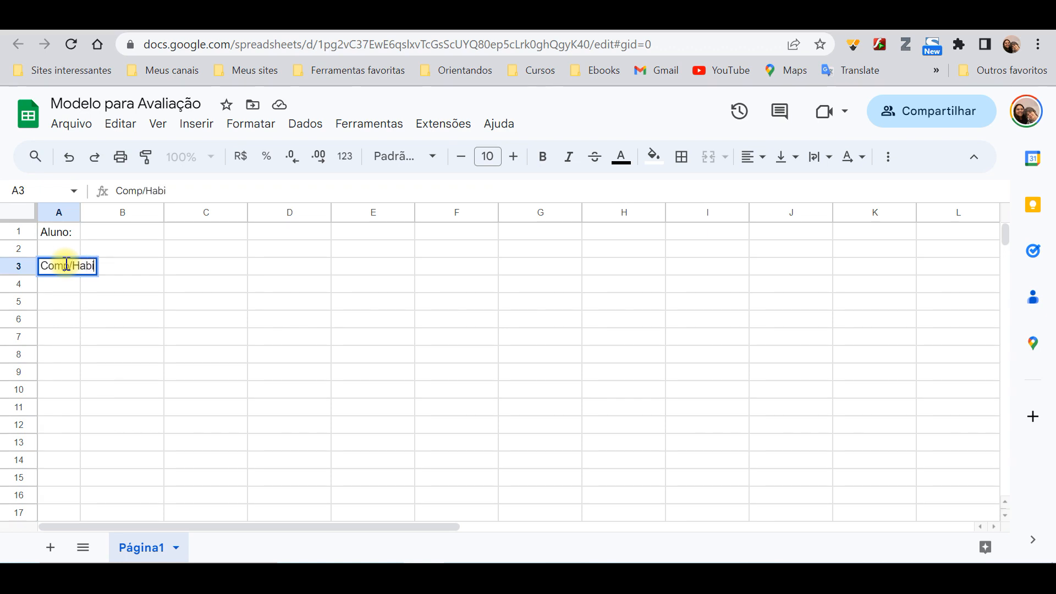
{"action": "type", "text": "lidades"}
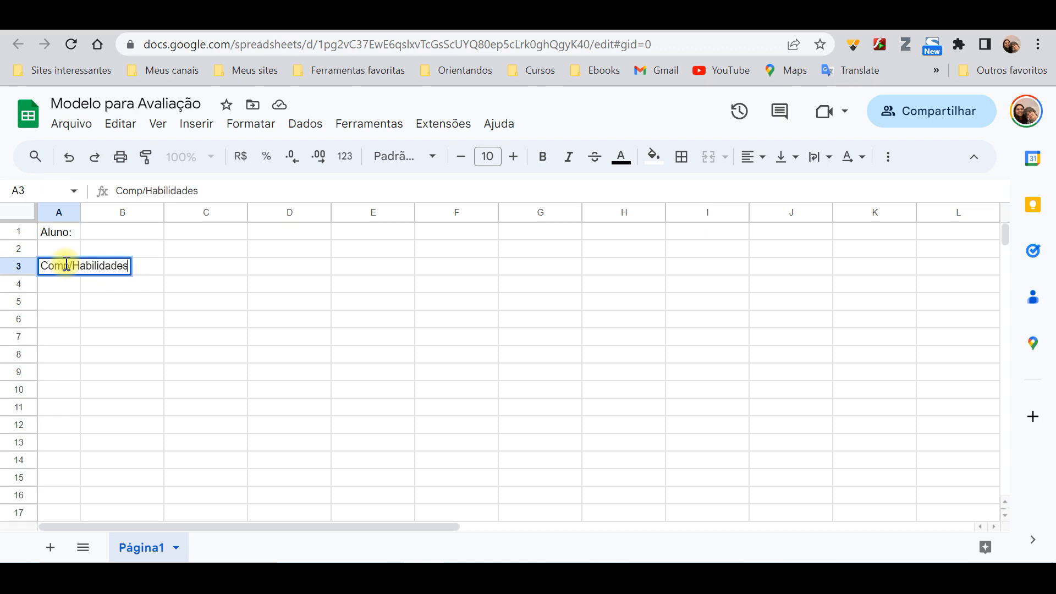
{"action": "key", "text": "Return"}
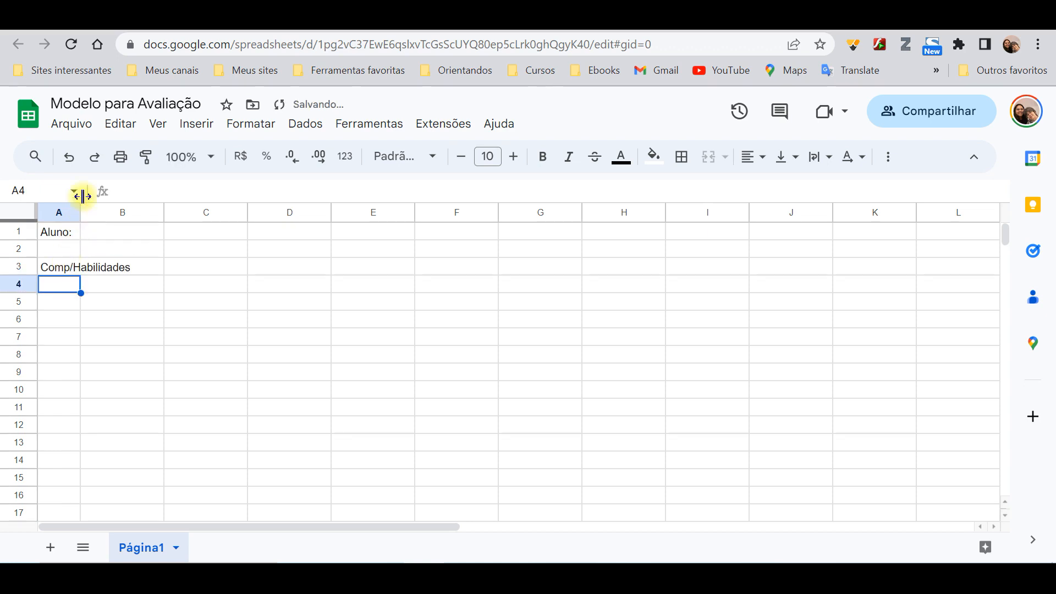
{"action": "left_click_drag", "start_coordinate": [79, 207], "coordinate": [135, 206]}
Align the "Aluno:" label in cell A1 to the right
{"action": "left_click", "coordinate": [66, 232]}
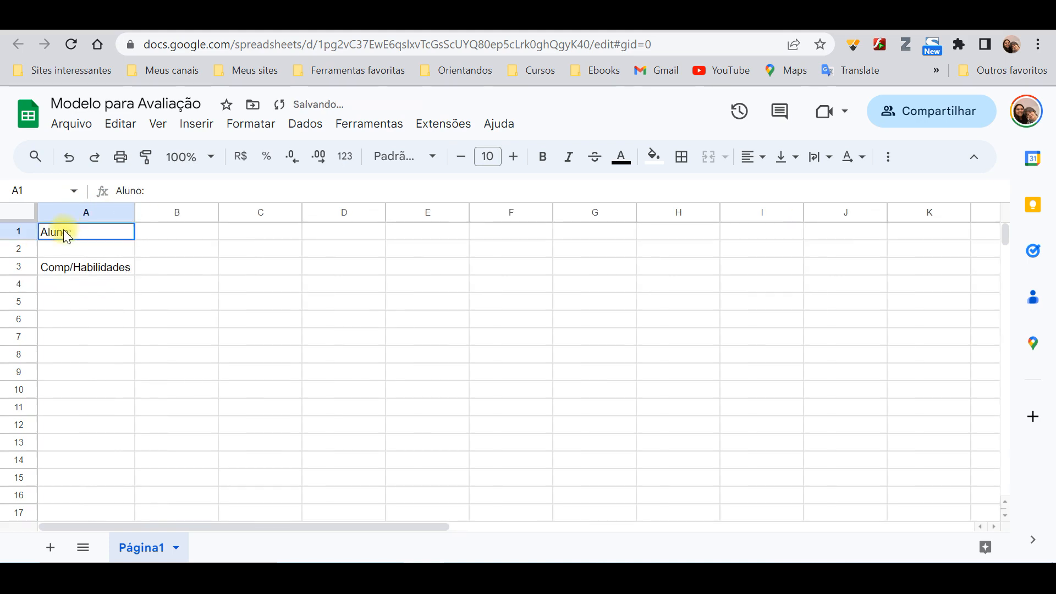
{"action": "left_click", "coordinate": [751, 163]}
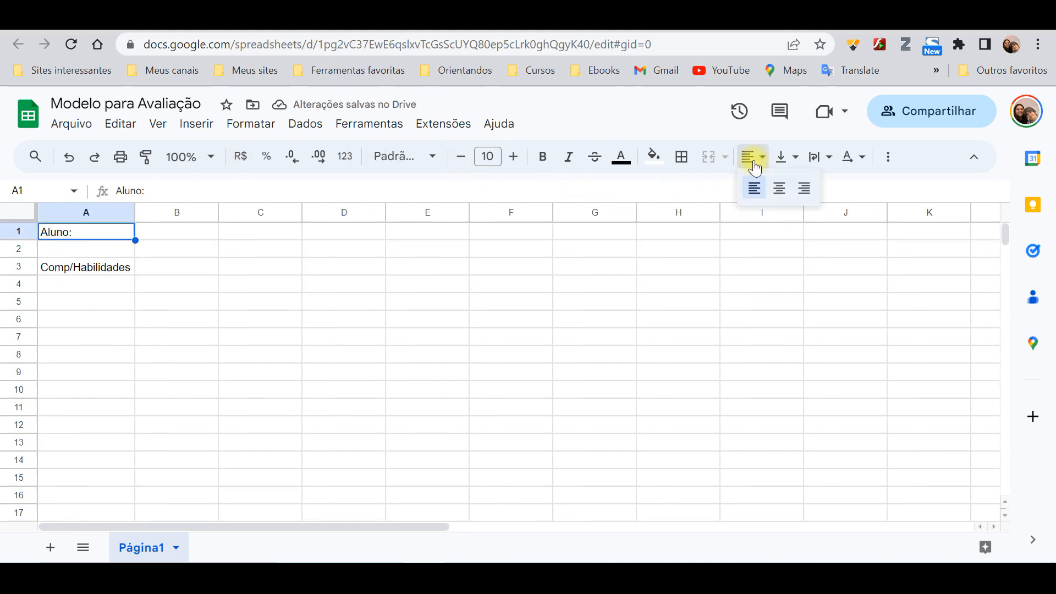
{"action": "left_click", "coordinate": [803, 188]}
{"action": "left_click", "coordinate": [156, 332]}
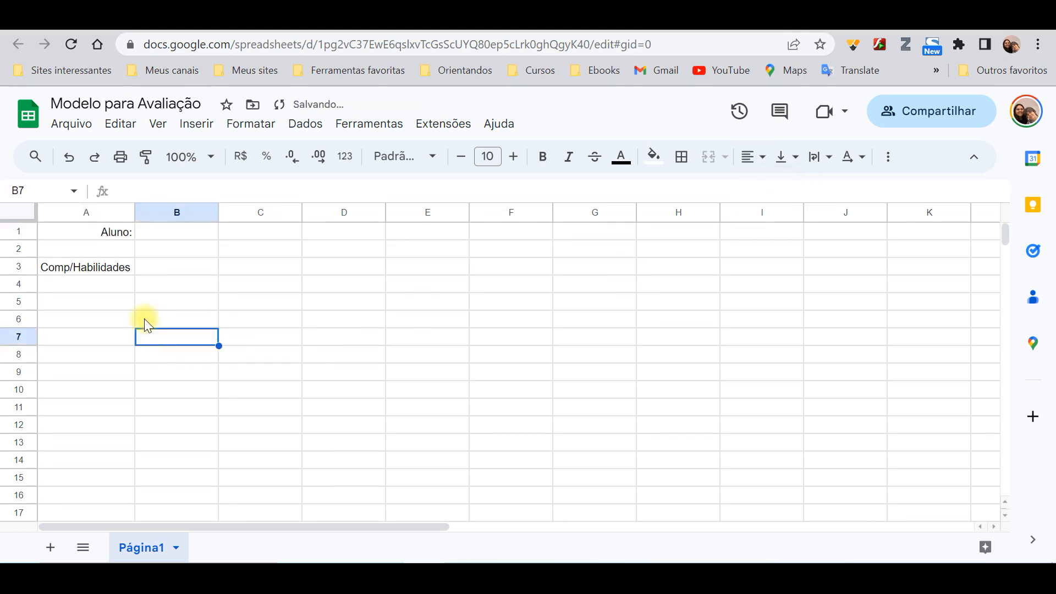
Enter "Instrumentos de Avaliação" in cell A2 and widen column A so the whole text fits
{"action": "left_click", "coordinate": [97, 287]}
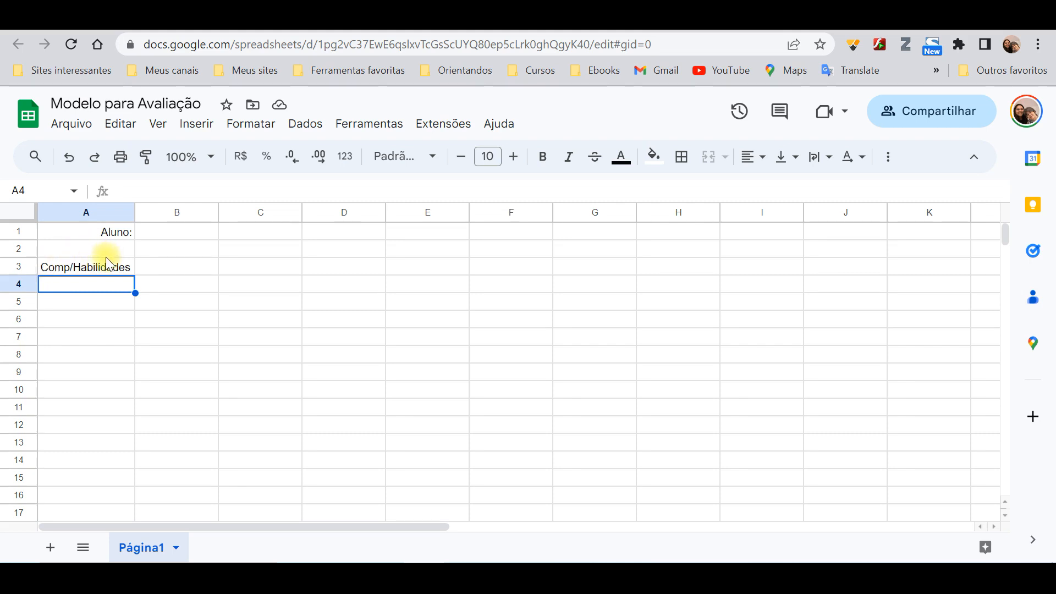
{"action": "left_click", "coordinate": [145, 270]}
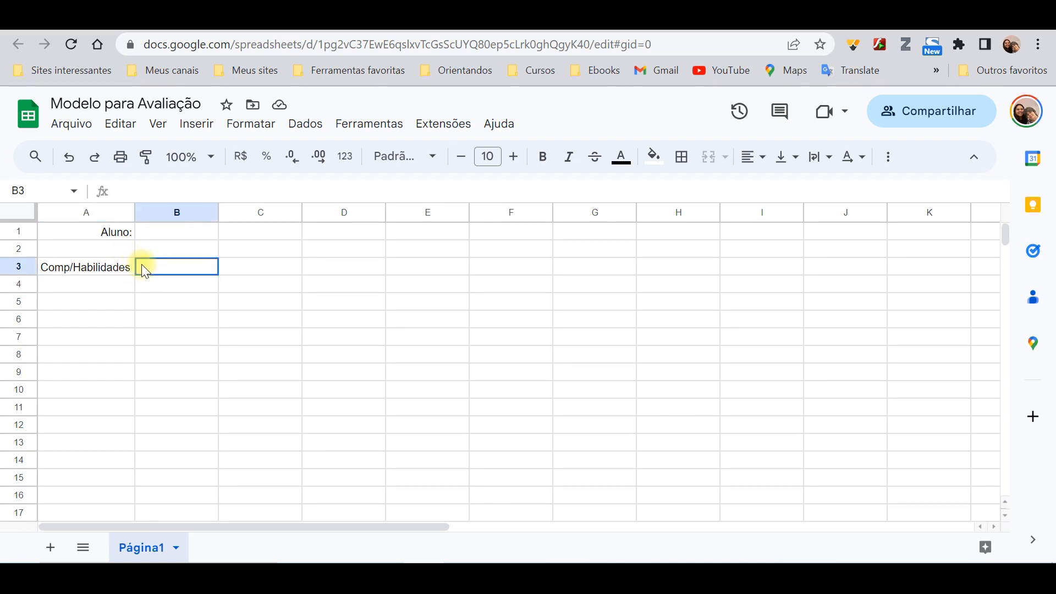
{"action": "left_click", "coordinate": [108, 250]}
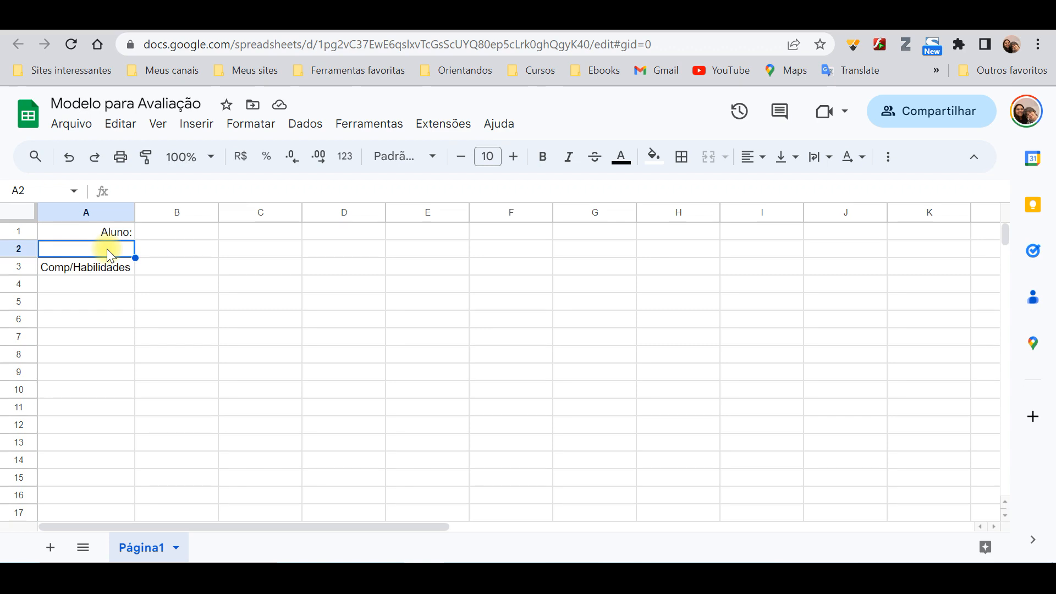
{"action": "type", "text": "Ins"}
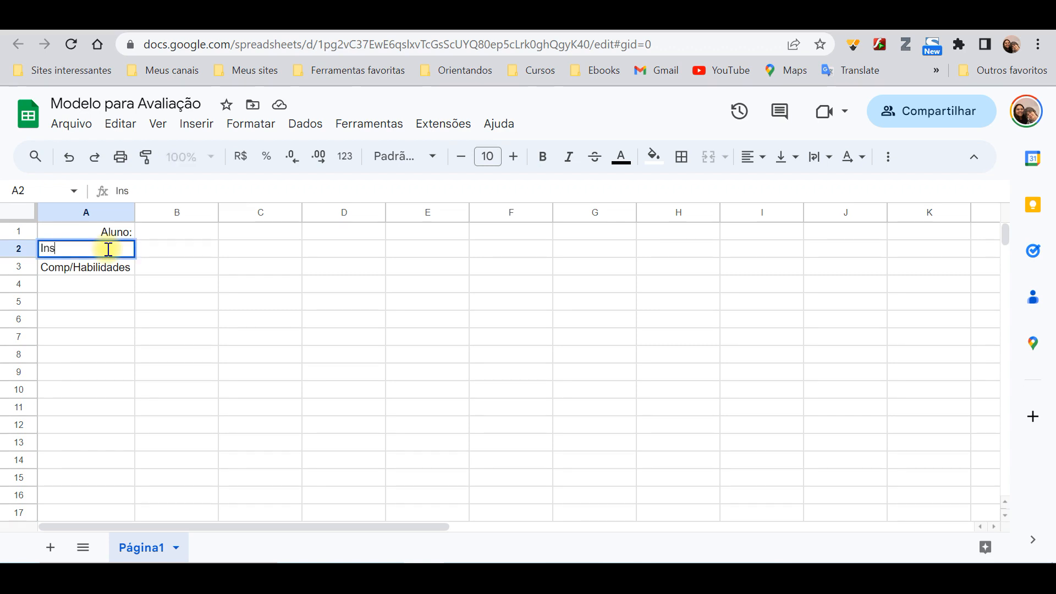
{"action": "type", "text": "trumentos de"}
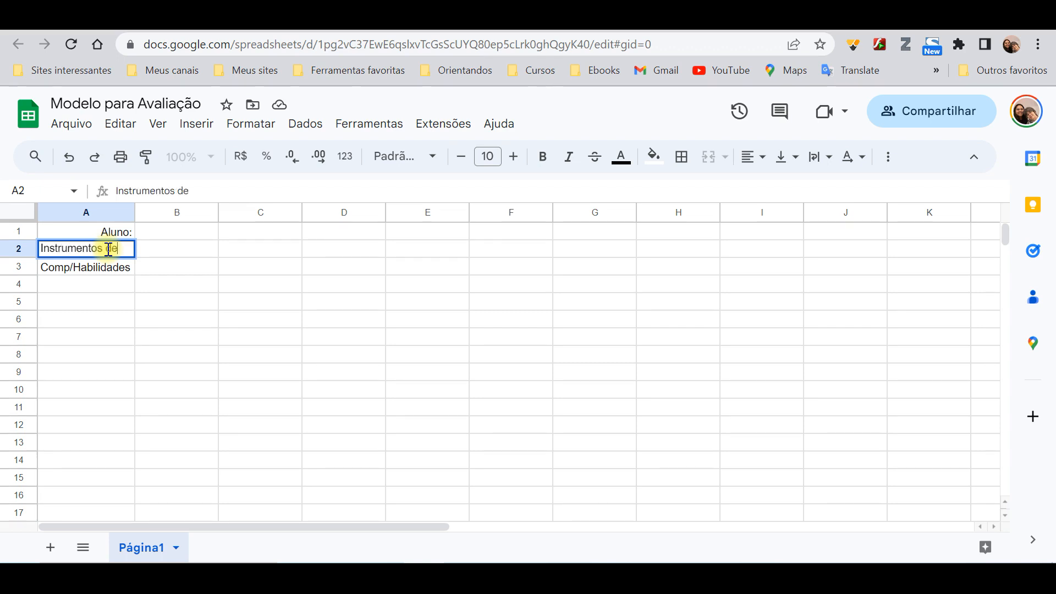
{"action": "type", "text": " Avaliação"}
{"action": "key", "text": "Return"}
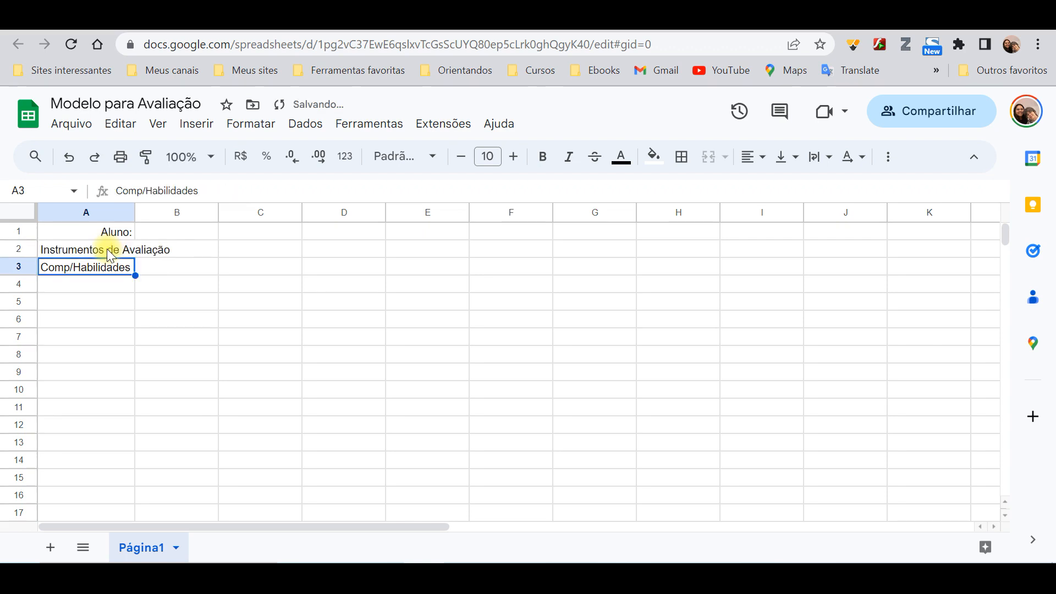
{"action": "left_click_drag", "start_coordinate": [135, 210], "coordinate": [175, 211]}
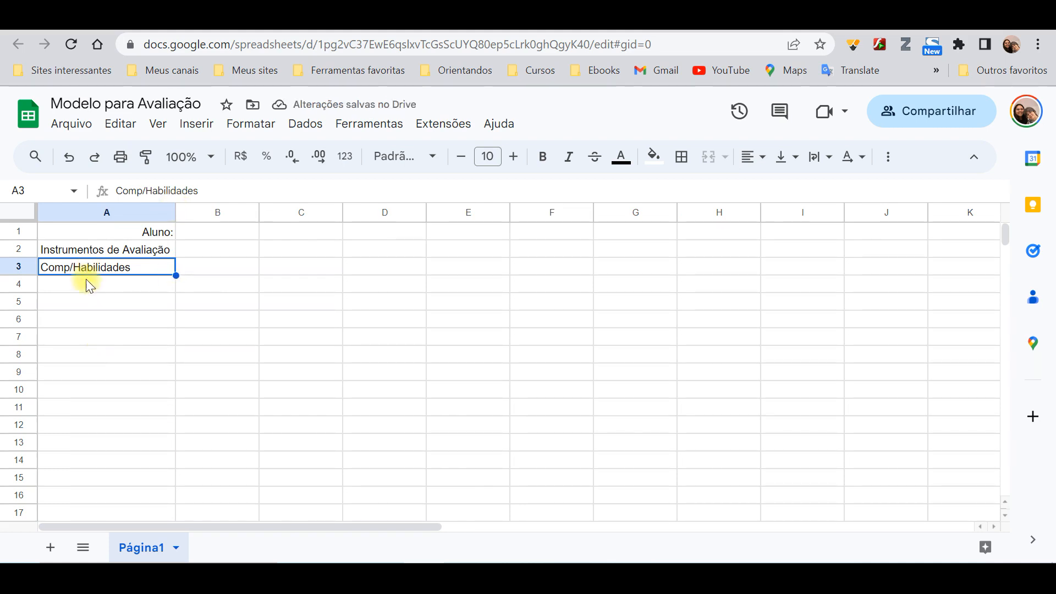
Align the "Instrumentos de Avaliação" label in cell A2 to the right
{"action": "left_click", "coordinate": [156, 245]}
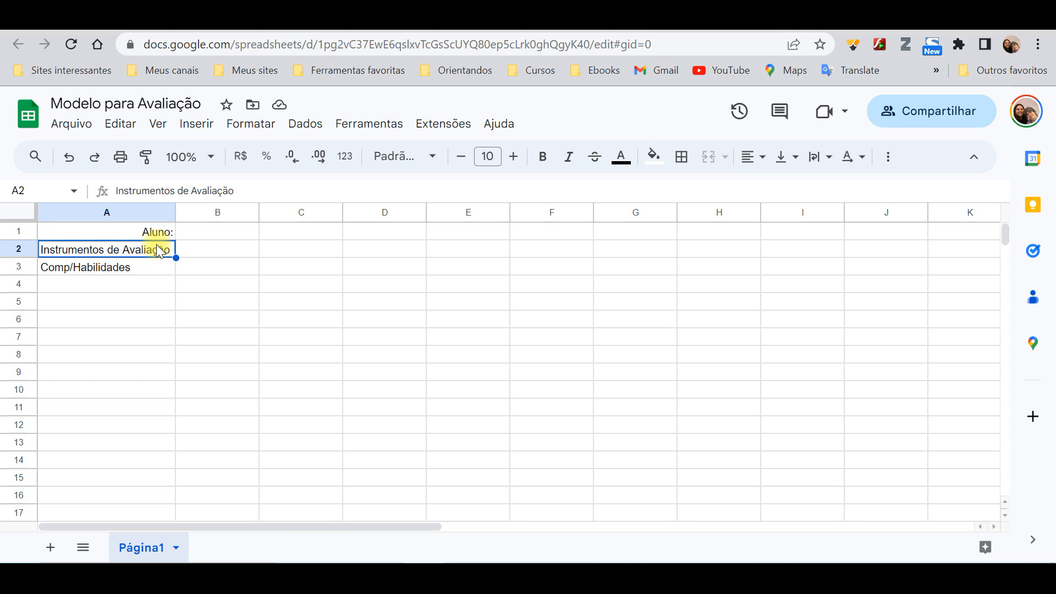
{"action": "left_click", "coordinate": [764, 156]}
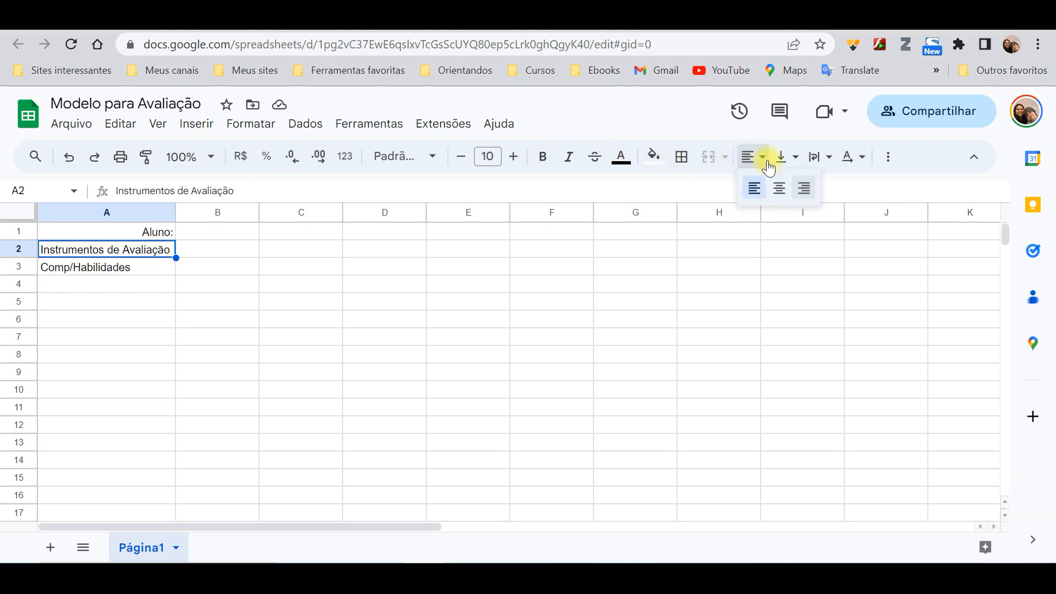
{"action": "left_click", "coordinate": [800, 190]}
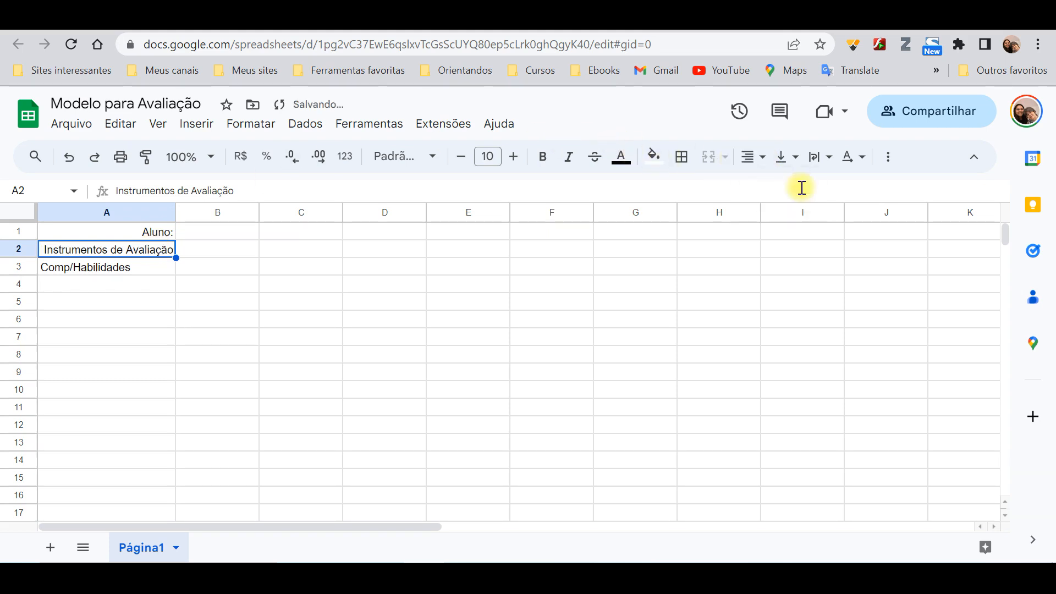
{"action": "left_click", "coordinate": [160, 318]}
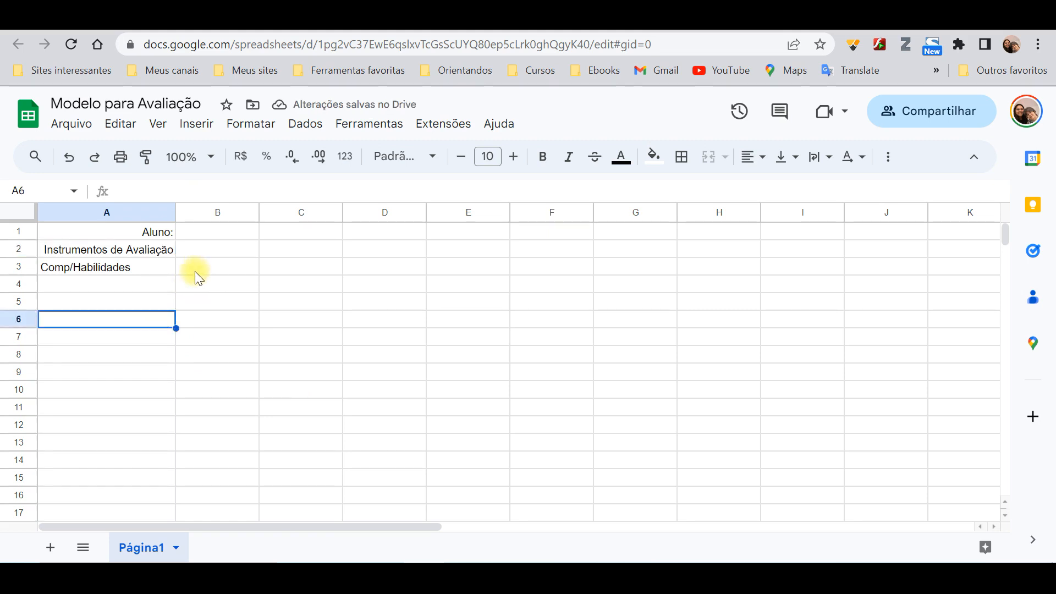
Insert one blank row above row 2, between "Aluno:" and "Instrumentos de Avaliação"
{"action": "left_click", "coordinate": [19, 249]}
{"action": "right_click", "coordinate": [19, 252]}
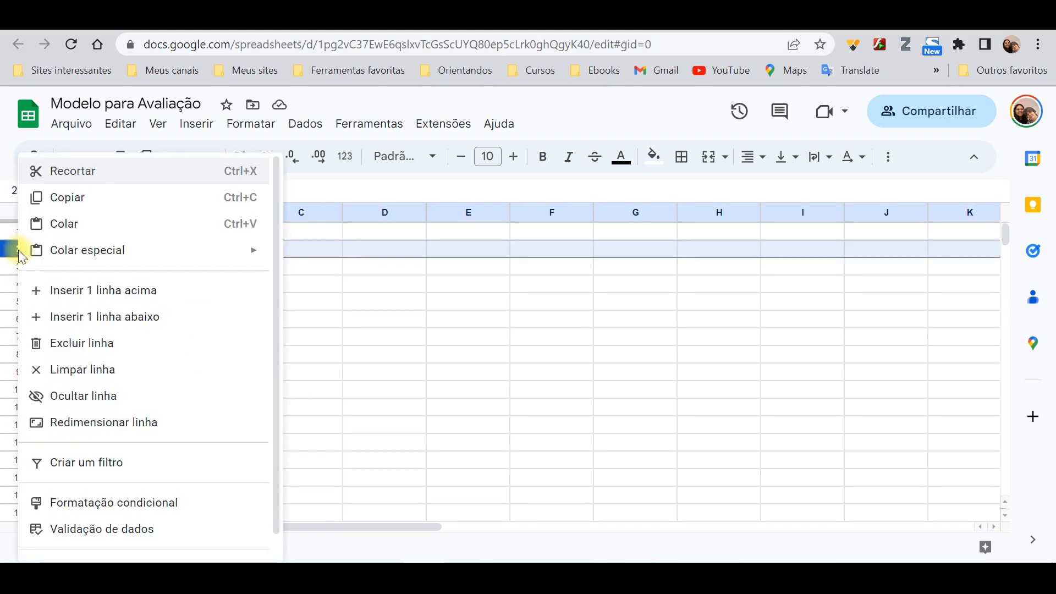
{"action": "left_click", "coordinate": [77, 290]}
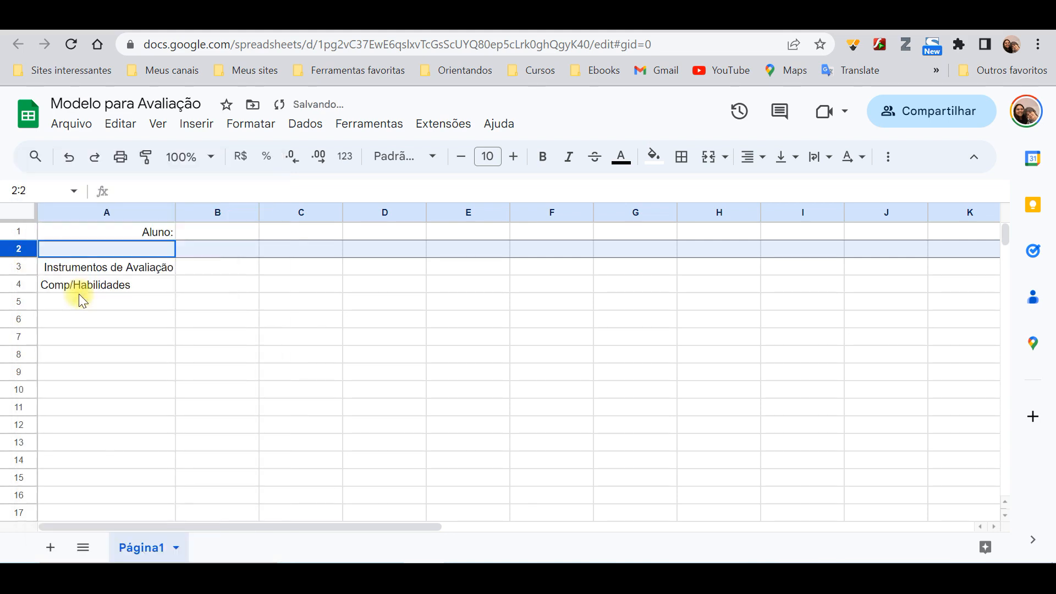
Enter "Inst. I" in cell B3, beside the "Instrumentos de Avaliação" label
{"action": "left_click", "coordinate": [210, 342]}
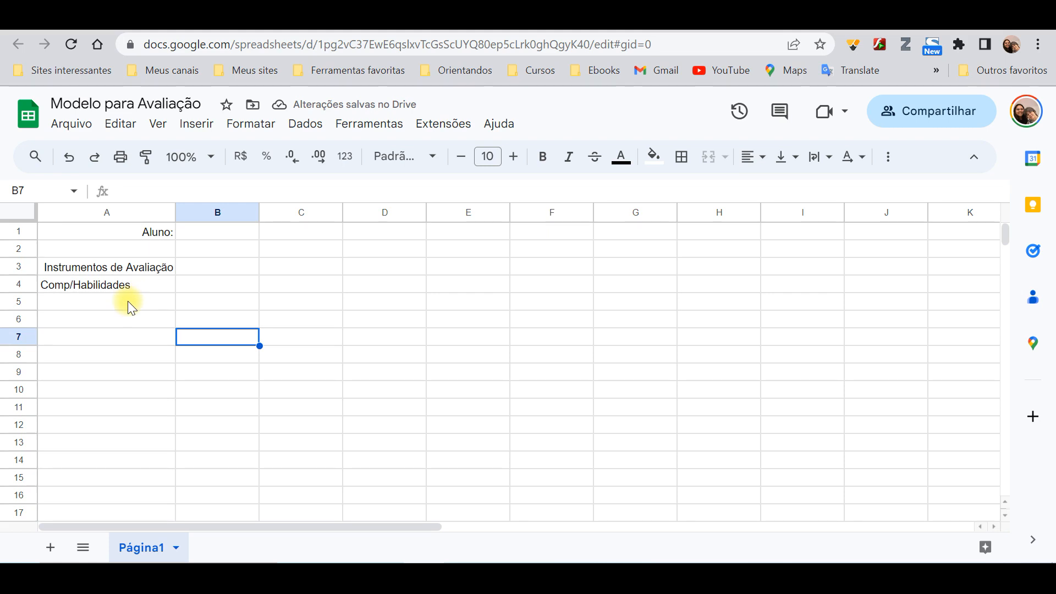
{"action": "left_click", "coordinate": [232, 272]}
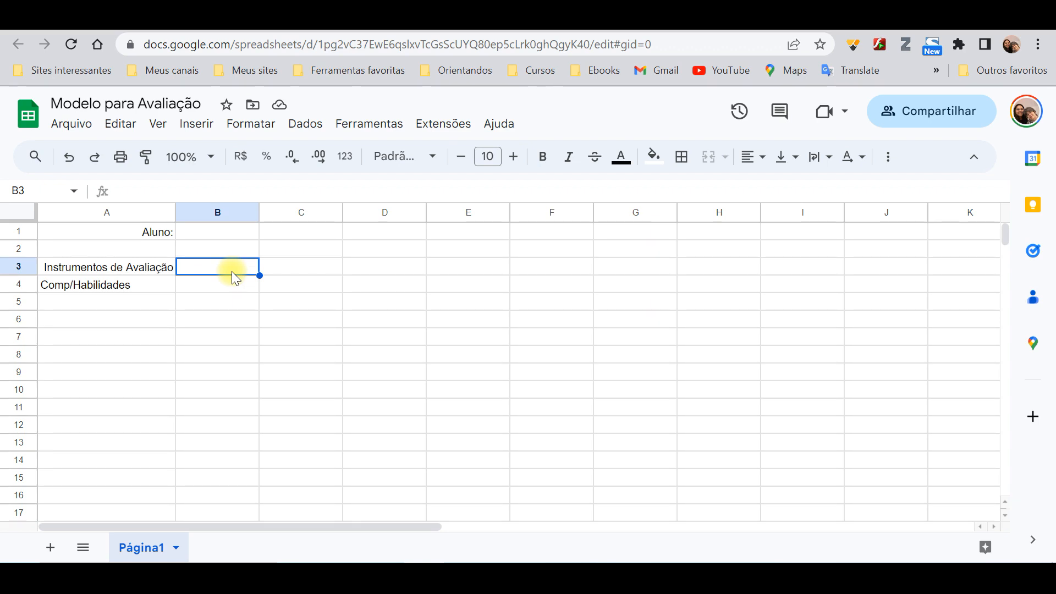
{"action": "type", "text": "In"}
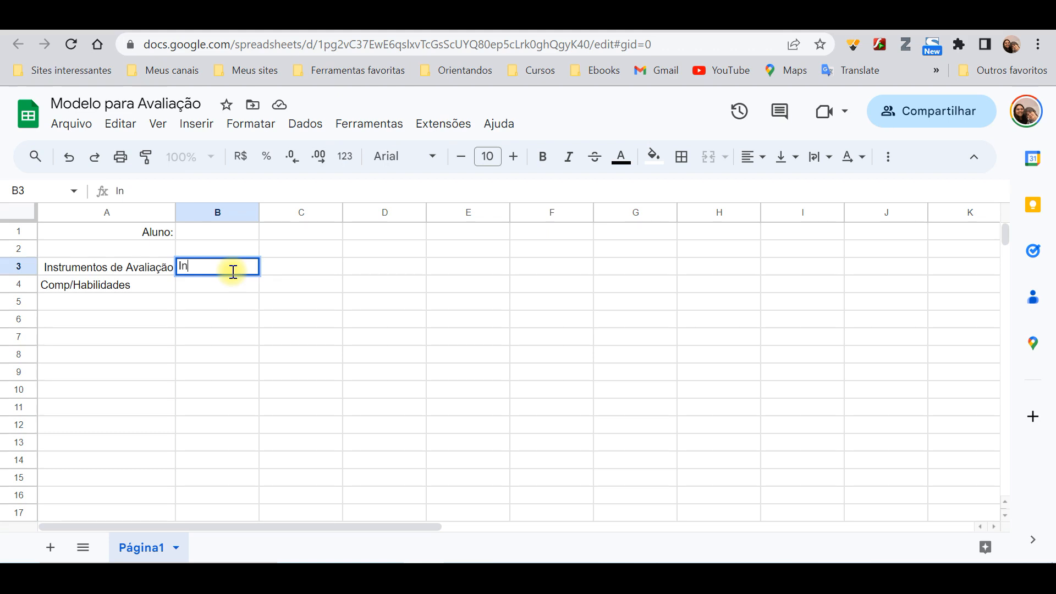
{"action": "type", "text": "st. I"}
{"action": "key", "text": "Return"}
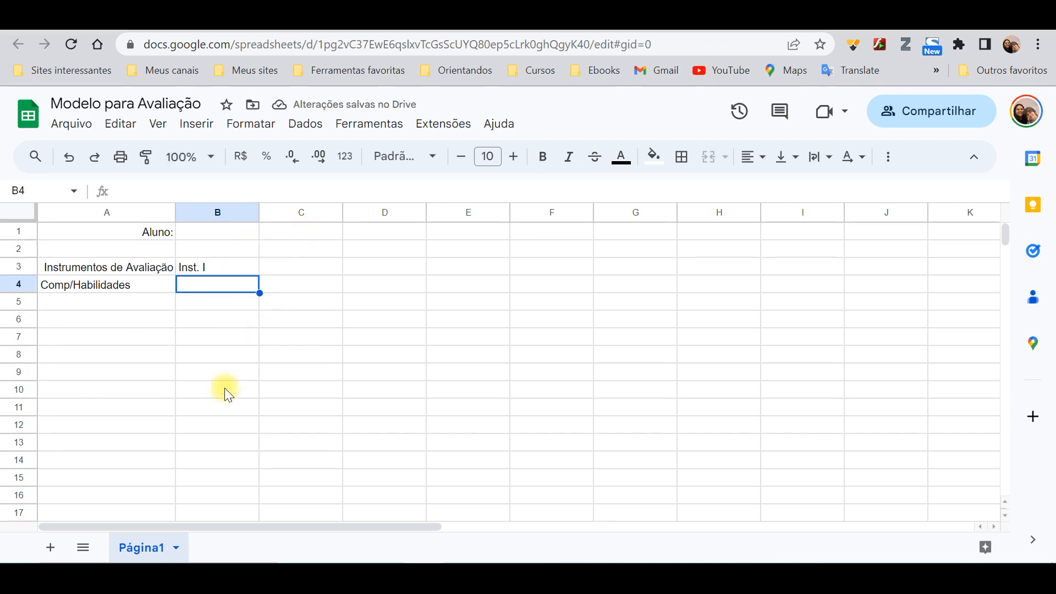
Add a second sheet to the spreadsheet and rename the first sheet "Aluno 1"
{"action": "left_click", "coordinate": [50, 547]}
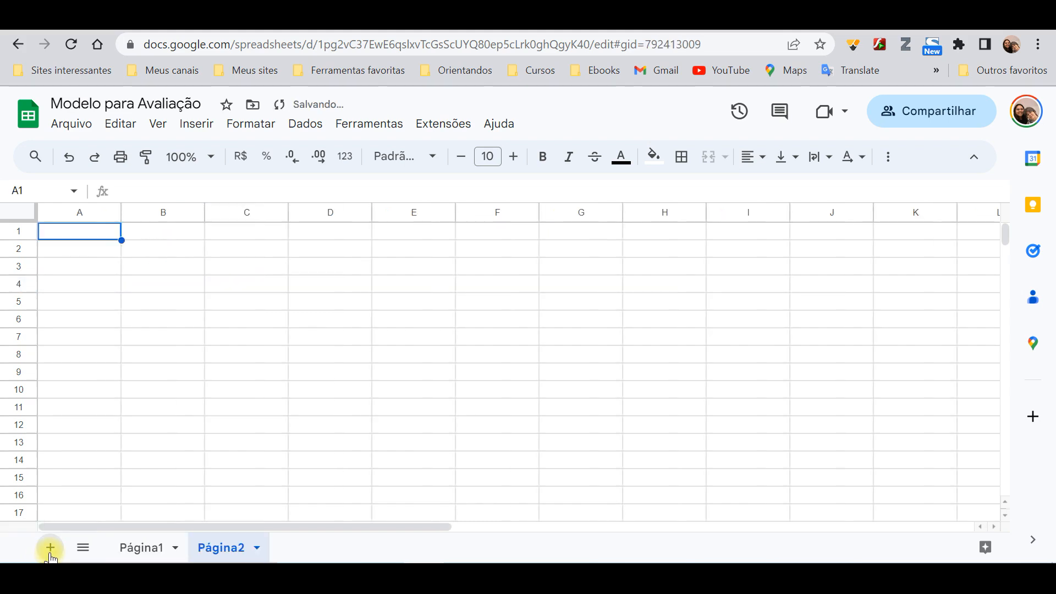
{"action": "double_click", "coordinate": [143, 547]}
{"action": "type", "text": "Aluno "}
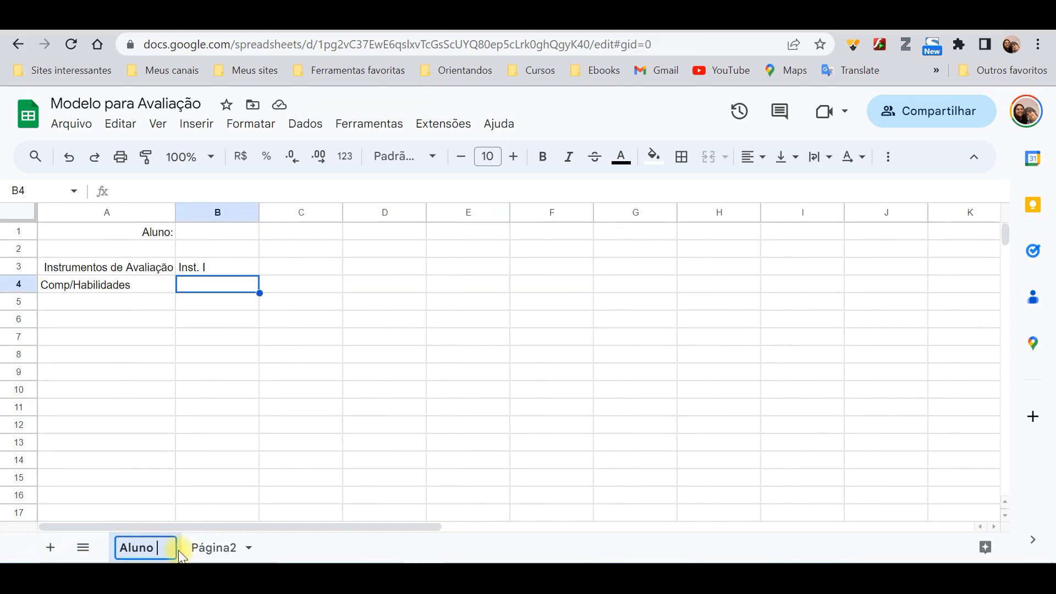
{"action": "type", "text": "1"}
{"action": "key", "text": "Return"}
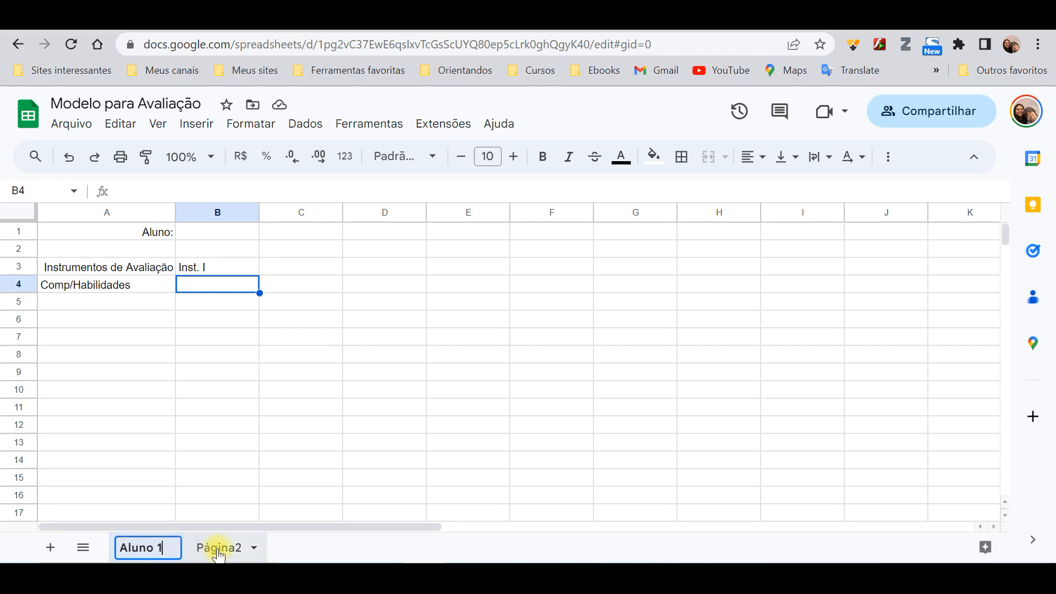
Rename the second sheet "Instrumentos"
{"action": "left_click", "coordinate": [218, 550]}
{"action": "double_click", "coordinate": [218, 550]}
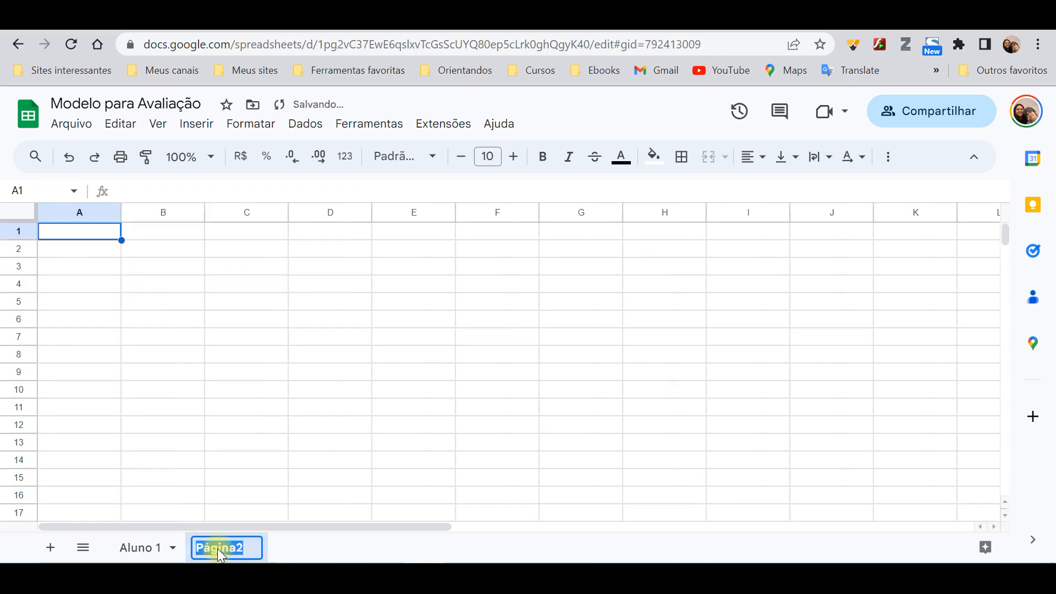
{"action": "key", "text": "BackSpace"}
{"action": "type", "text": "Instrumentos"}
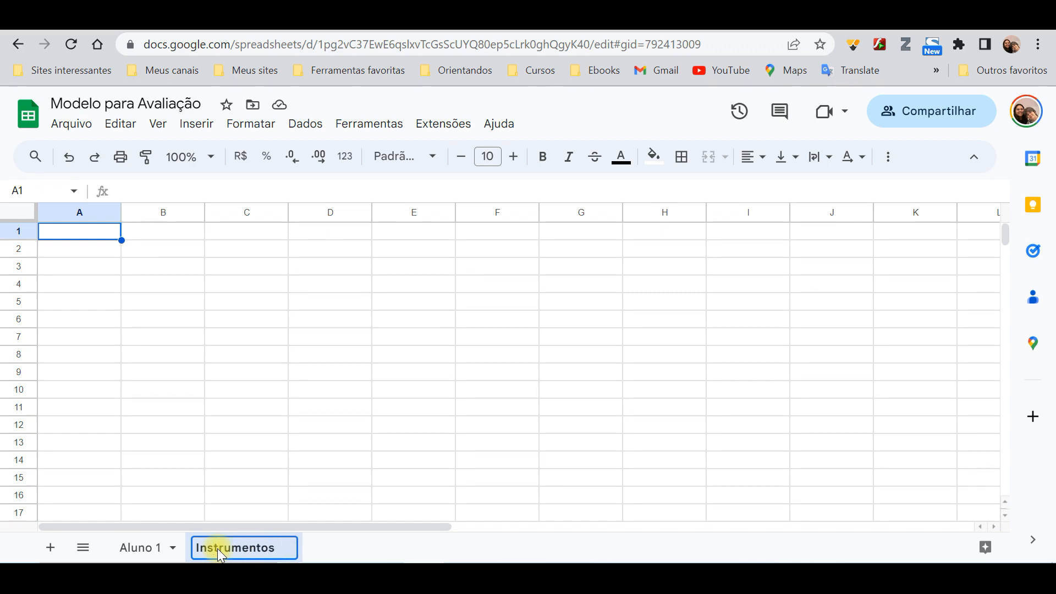
{"action": "key", "text": "BackSpace"}
Enter the heading "Instrumentos de Avaliação" in cell A2 of the Instrumentos sheet
{"action": "left_click", "coordinate": [90, 248]}
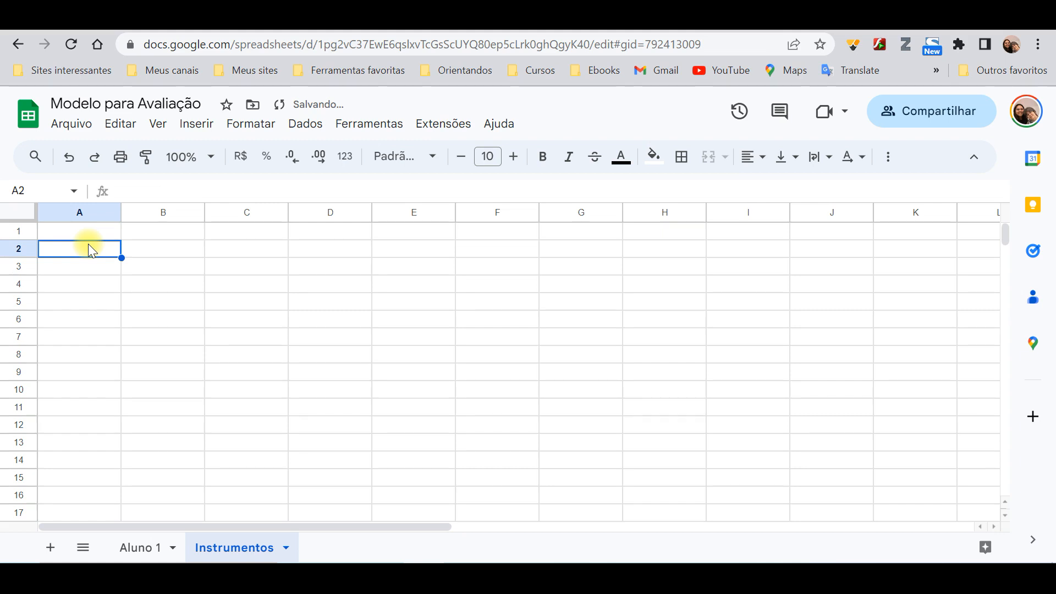
{"action": "type", "text": "Ins"}
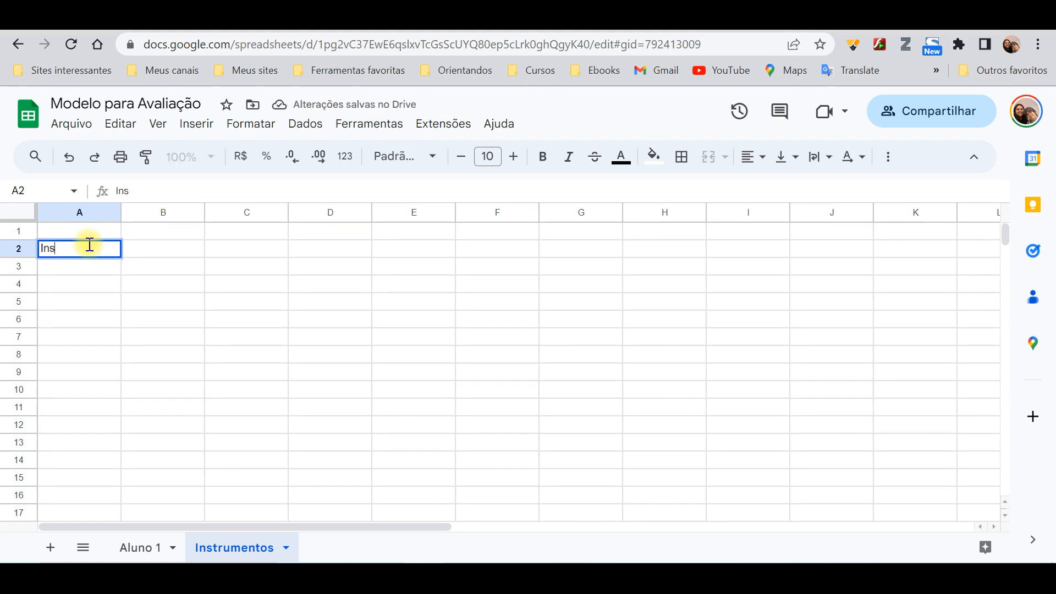
{"action": "type", "text": "trumento"}
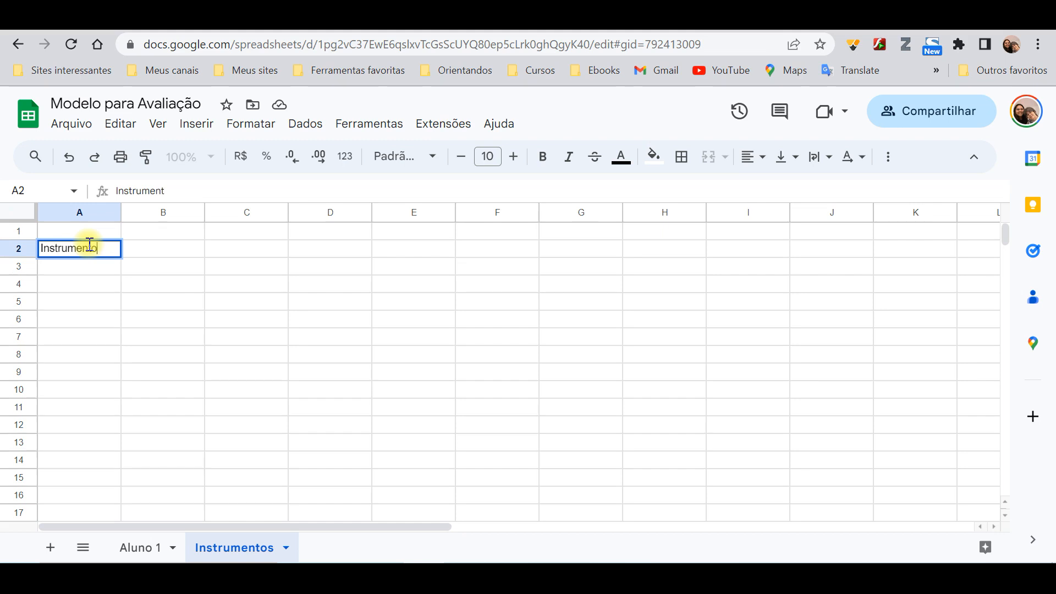
{"action": "type", "text": "s de Avaliação"}
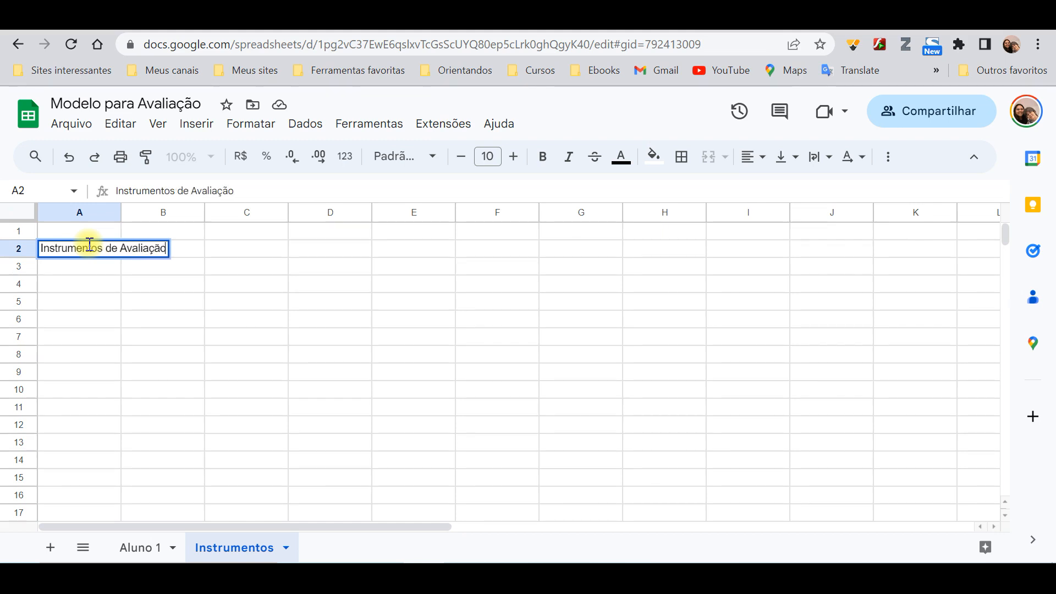
{"action": "key", "text": "Return"}
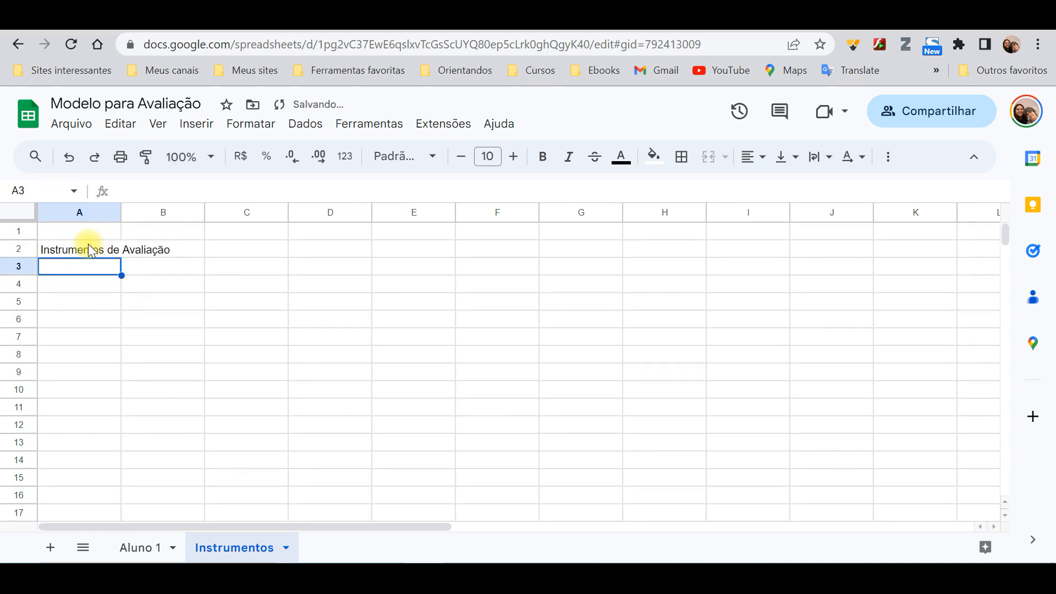
{"action": "key", "text": "Return"}
{"action": "type", "text": "I"}
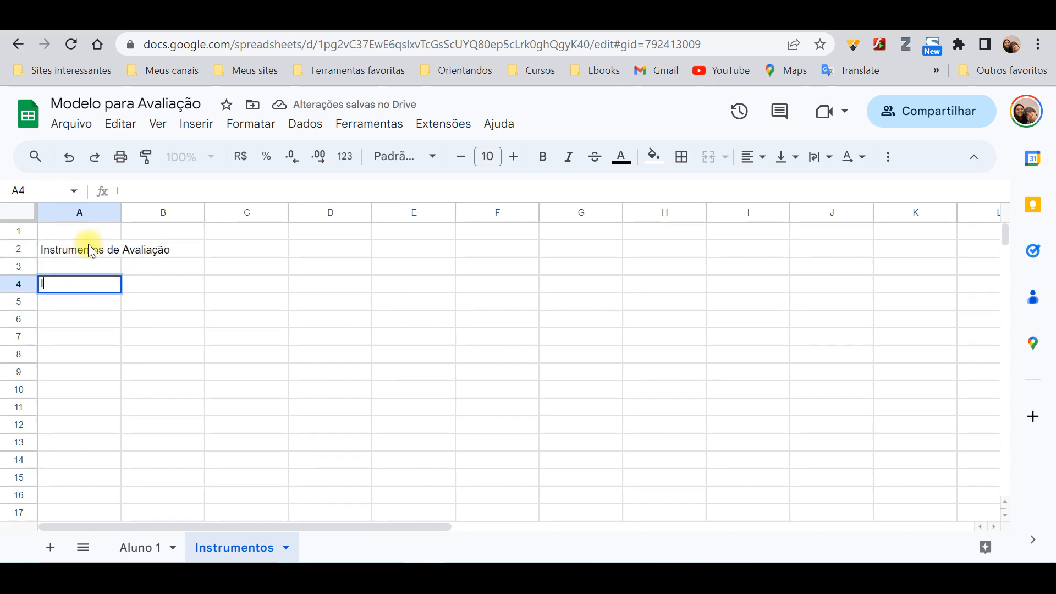
{"action": "type", "text": "nstrumento I"}
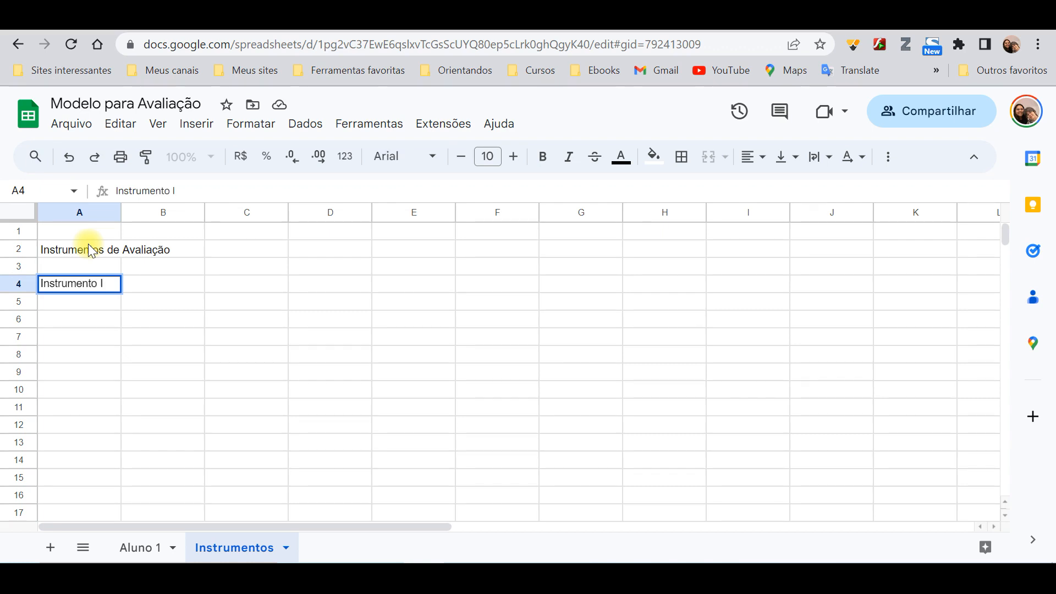
{"action": "key", "text": "BackSpace"}
{"action": "key", "text": "BackSpace"}
{"action": "key", "text": "BackSpace"}
{"action": "key", "text": "BackSpace"}
{"action": "key", "text": "BackSpace"}
{"action": "key", "text": "BackSpace"}
{"action": "key", "text": "BackSpace"}
{"action": "key", "text": "BackSpace"}
{"action": "key", "text": "BackSpace"}
{"action": "key", "text": "BackSpace"}
{"action": "key", "text": "BackSpace"}
{"action": "key", "text": "BackSpace"}
{"action": "type", "text": "1"}
{"action": "key", "text": "BackSpace"}
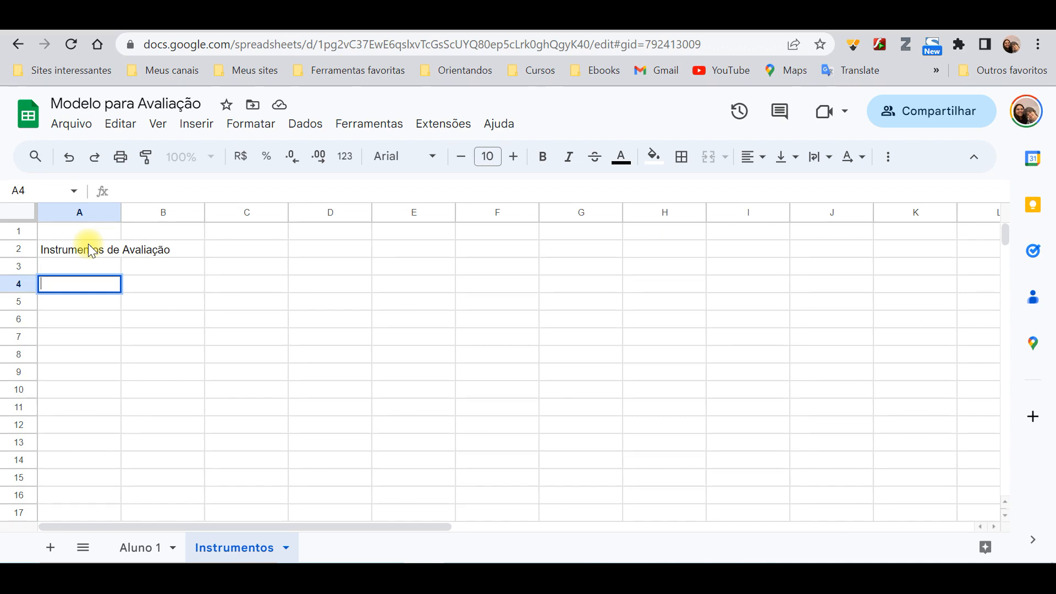
Enter 1 in cell A4 and "Criação de Elementos de avaliação para cenários inovadores" in B4, widening column B to fit the text
{"action": "type", "text": "01"}
{"action": "key", "text": "Tab"}
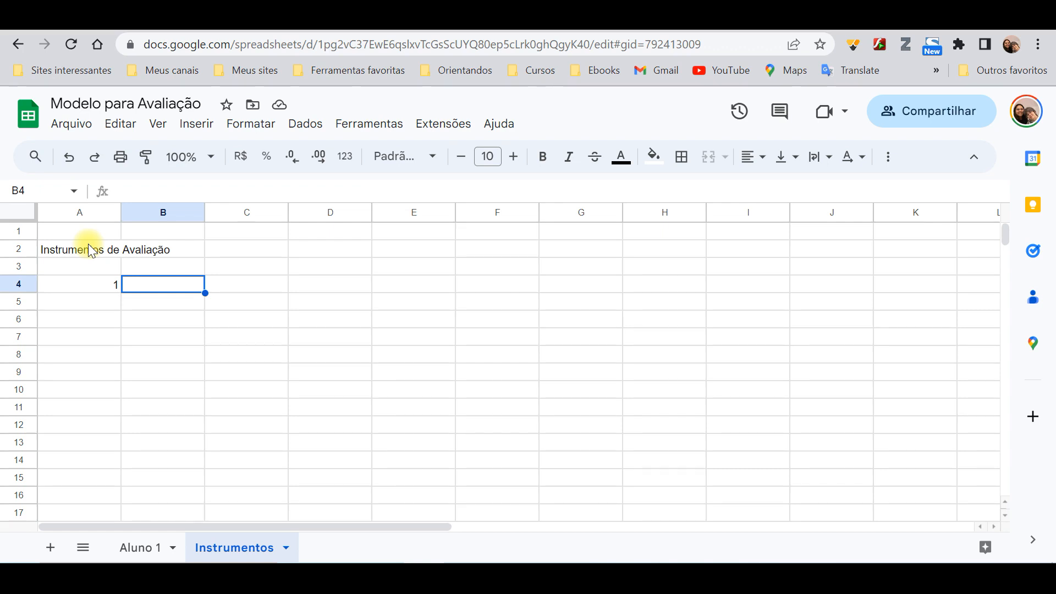
{"action": "type", "text": "Des"}
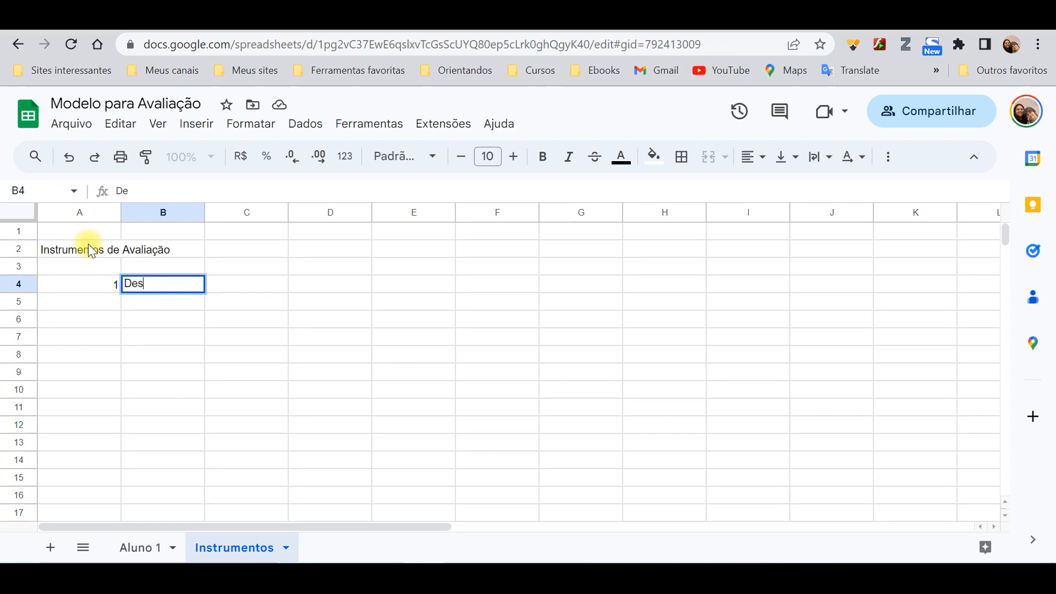
{"action": "key", "text": "BackSpace"}
{"action": "key", "text": "BackSpace"}
{"action": "key", "text": "BackSpace"}
{"action": "type", "text": "Criação de E"}
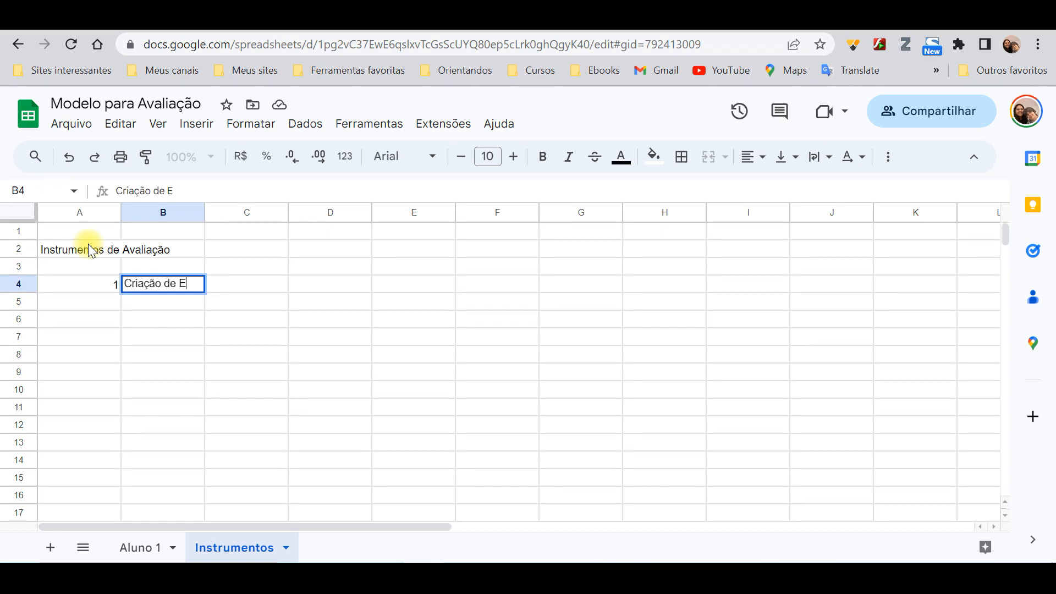
{"action": "type", "text": "lementos de "}
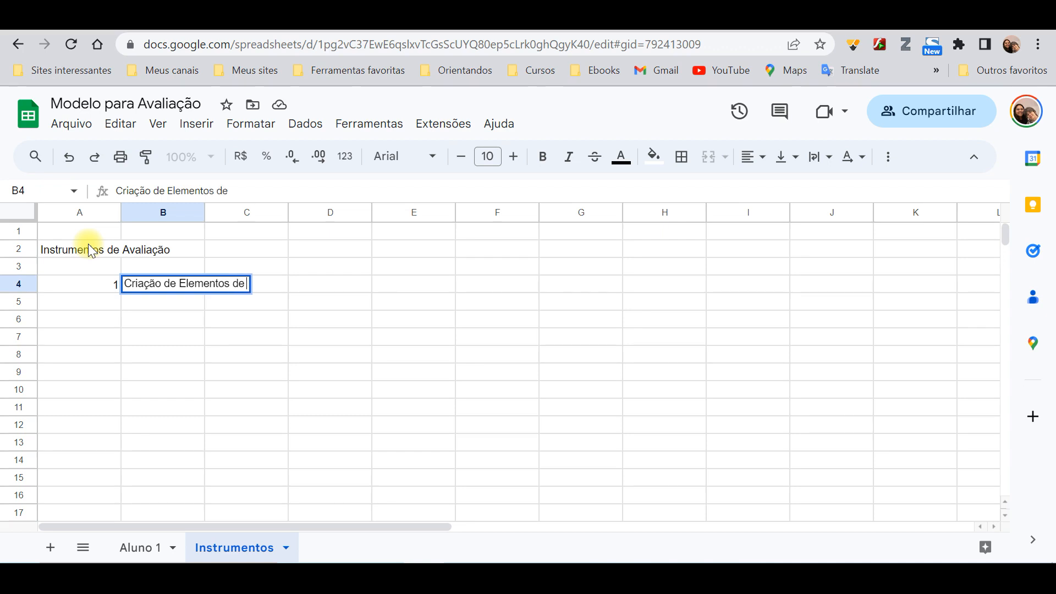
{"action": "type", "text": "ava"}
{"action": "key", "text": "BackSpace"}
{"action": "key", "text": "BackSpace"}
{"action": "key", "text": "BackSpace"}
{"action": "type", "text": "avaliação no"}
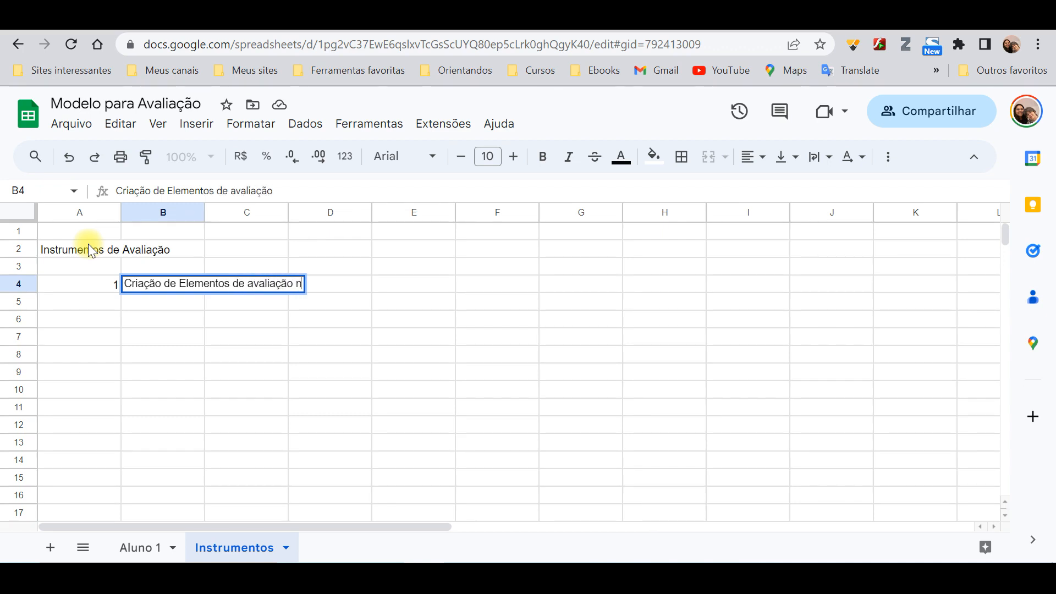
{"action": "type", "text": " T"}
{"action": "key", "text": "BackSpace"}
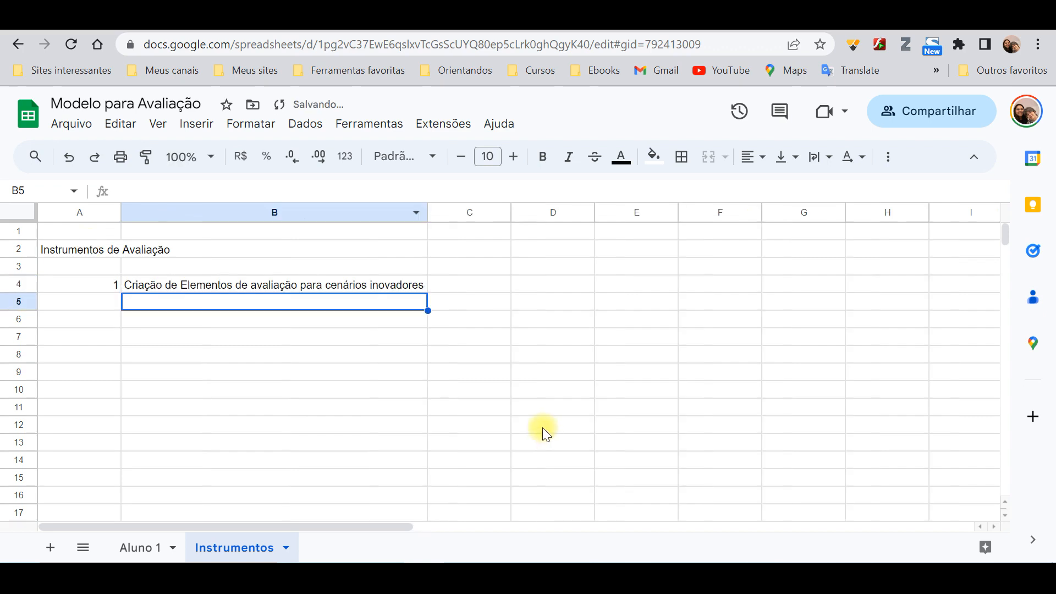
Continue the instrument numbering with 2, 3 and 4 in cells A5 to A7
{"action": "left_click", "coordinate": [109, 303]}
{"action": "type", "text": "2"}
{"action": "key", "text": "Return"}
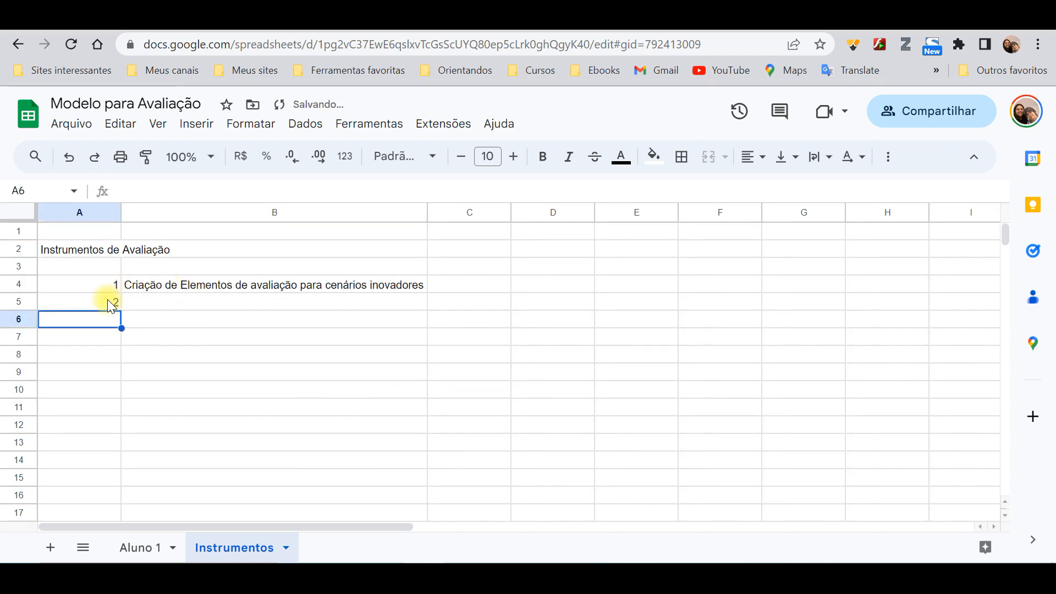
{"action": "type", "text": "3"}
{"action": "key", "text": "Return"}
{"action": "type", "text": "4"}
{"action": "key", "text": "Return"}
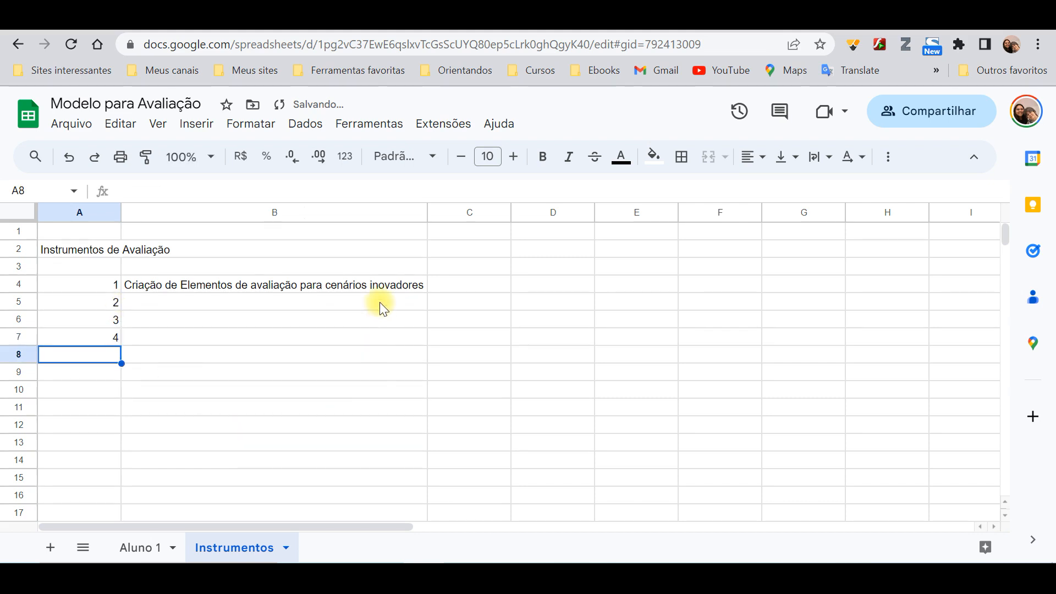
Return to the Aluno 1 sheet and open cell A5, below "Comp/Habilidades", for editing
{"action": "left_click", "coordinate": [225, 305]}
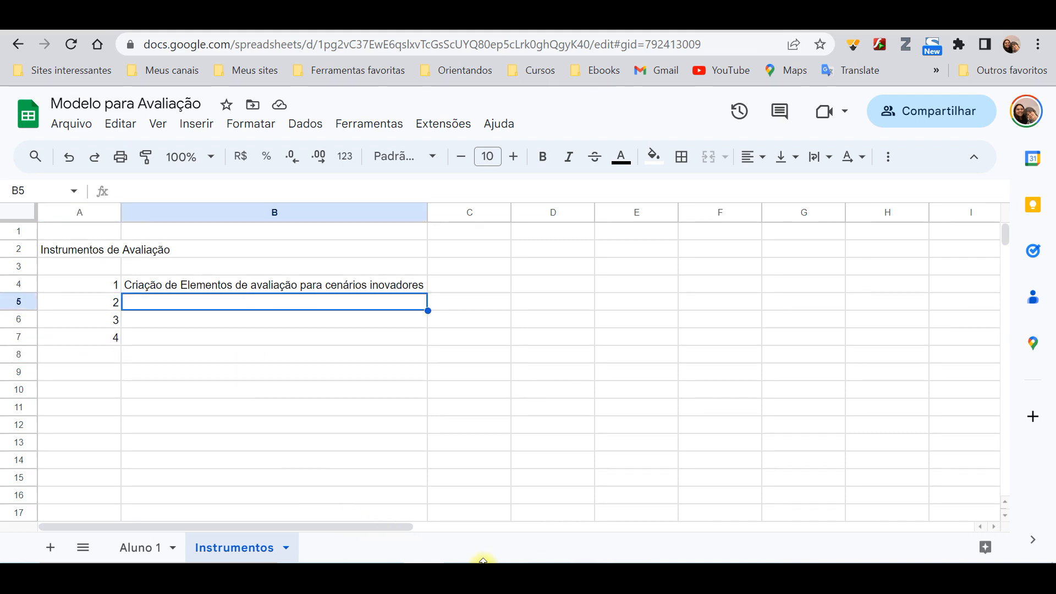
{"action": "mouse_move", "coordinate": [423, 569]}
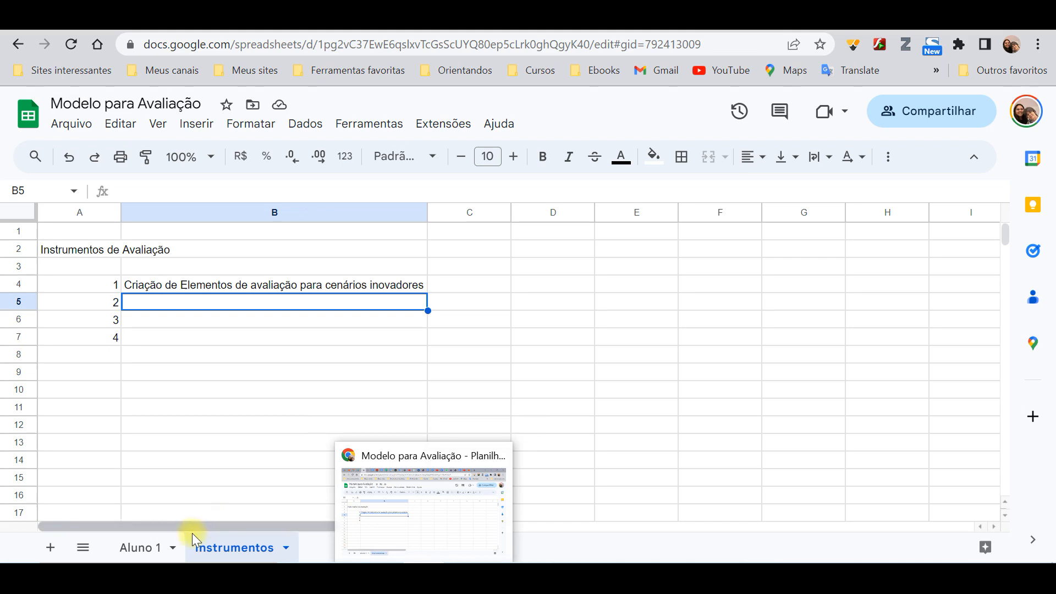
{"action": "left_click", "coordinate": [135, 544]}
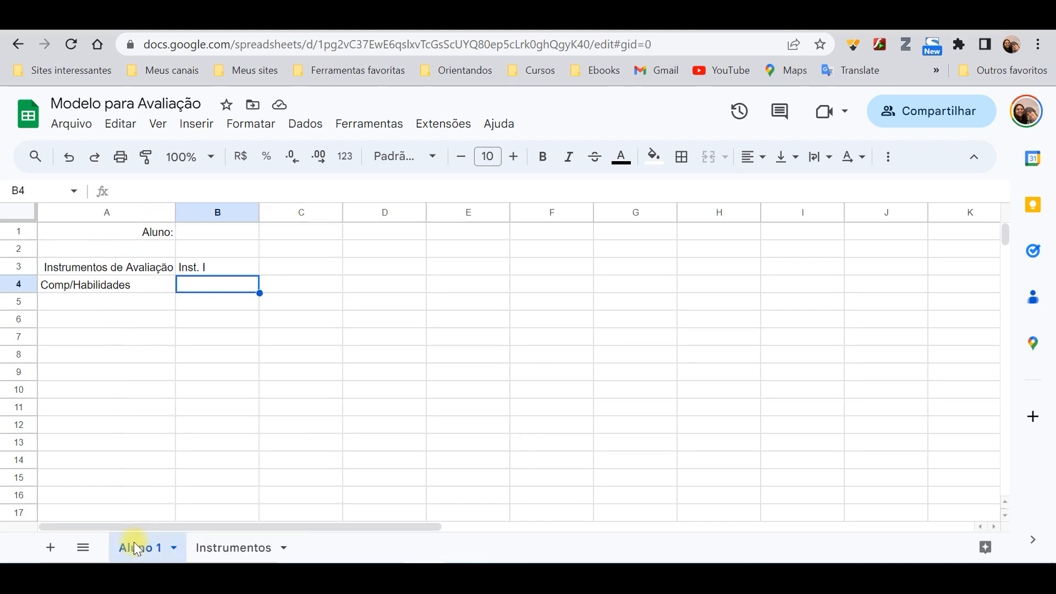
{"action": "double_click", "coordinate": [57, 302]}
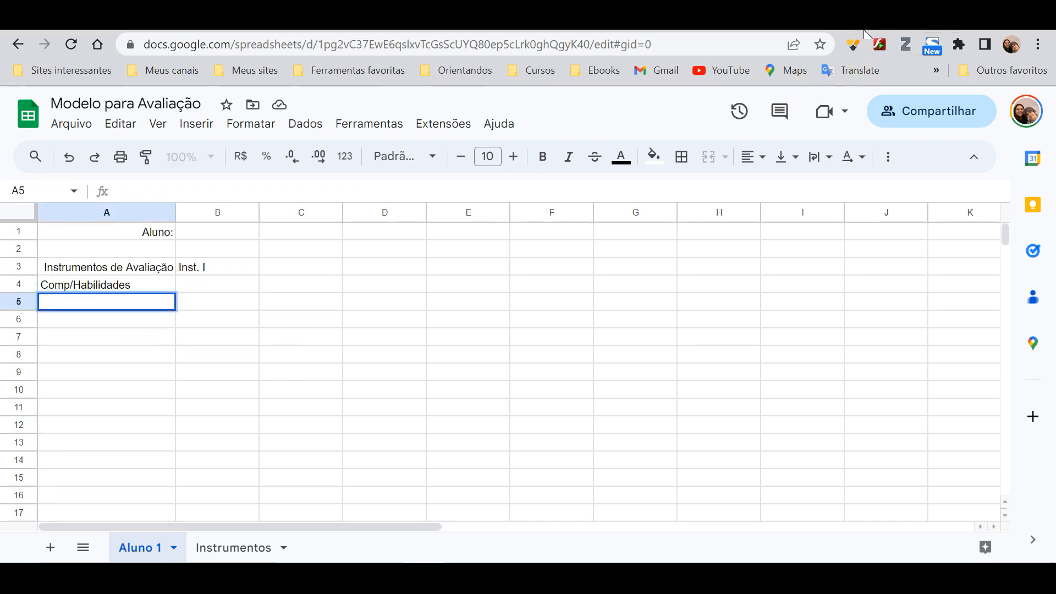
Open the bookmarked "AVA - Cursos SPREAD" site from the Cursos favourites in a new browser tab and log in with the prefilled credentials
{"action": "key", "text": "ctrl+t"}
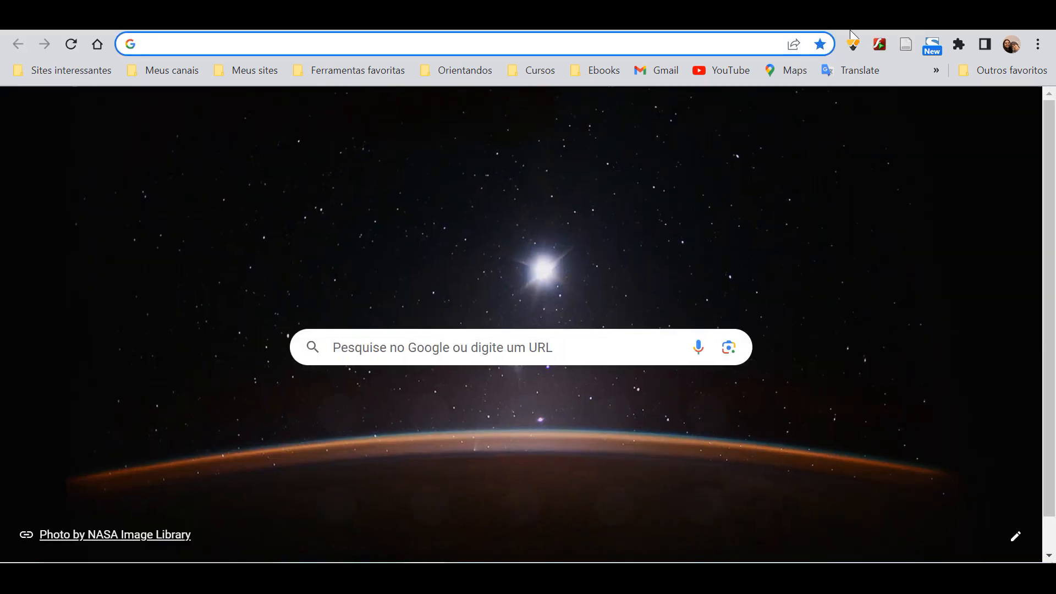
{"action": "left_click", "coordinate": [1037, 45]}
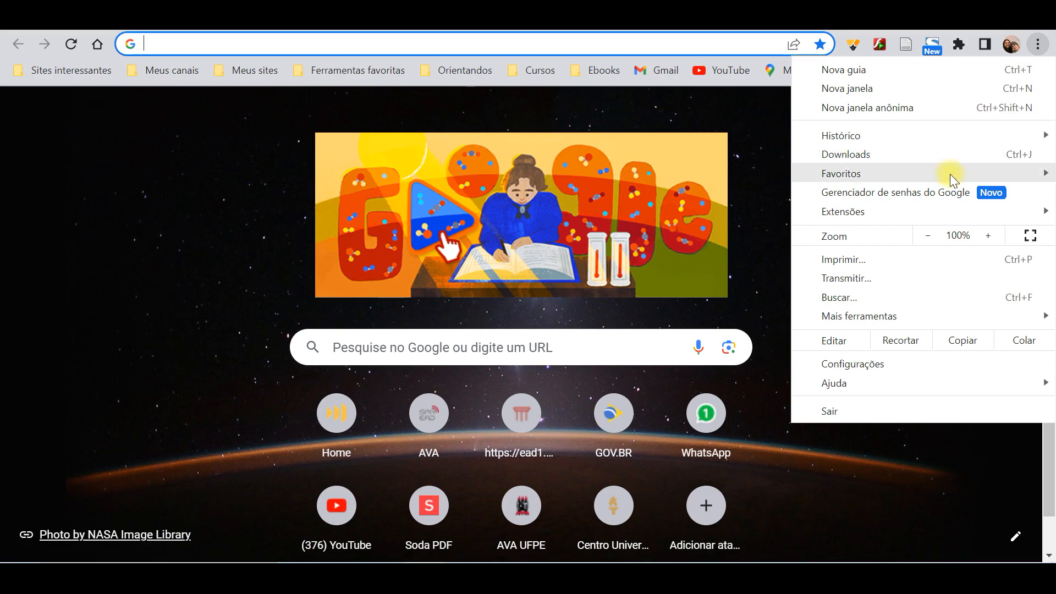
{"action": "mouse_move", "coordinate": [949, 175]}
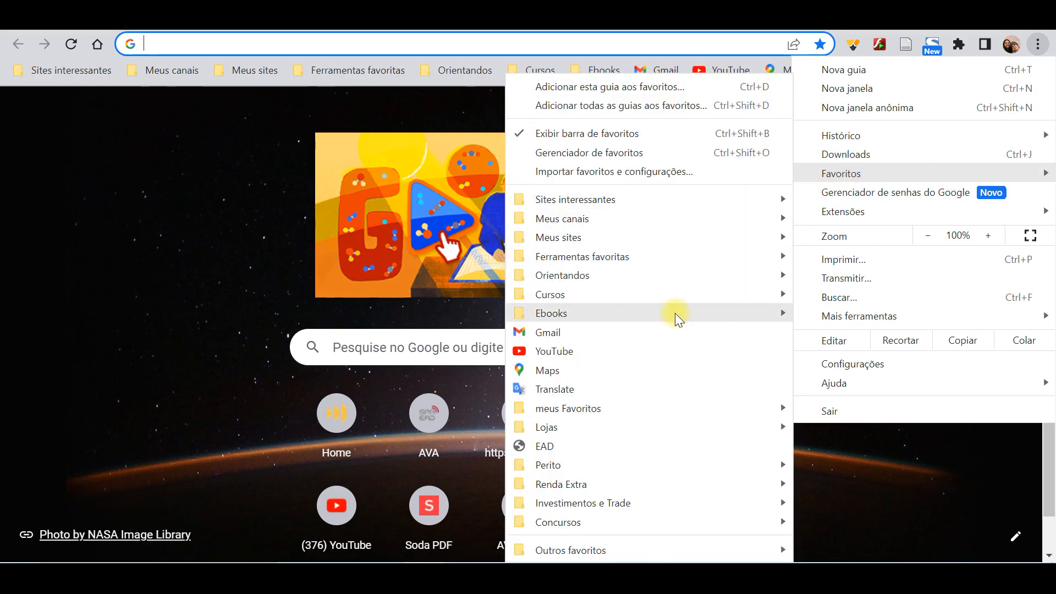
{"action": "mouse_move", "coordinate": [672, 300]}
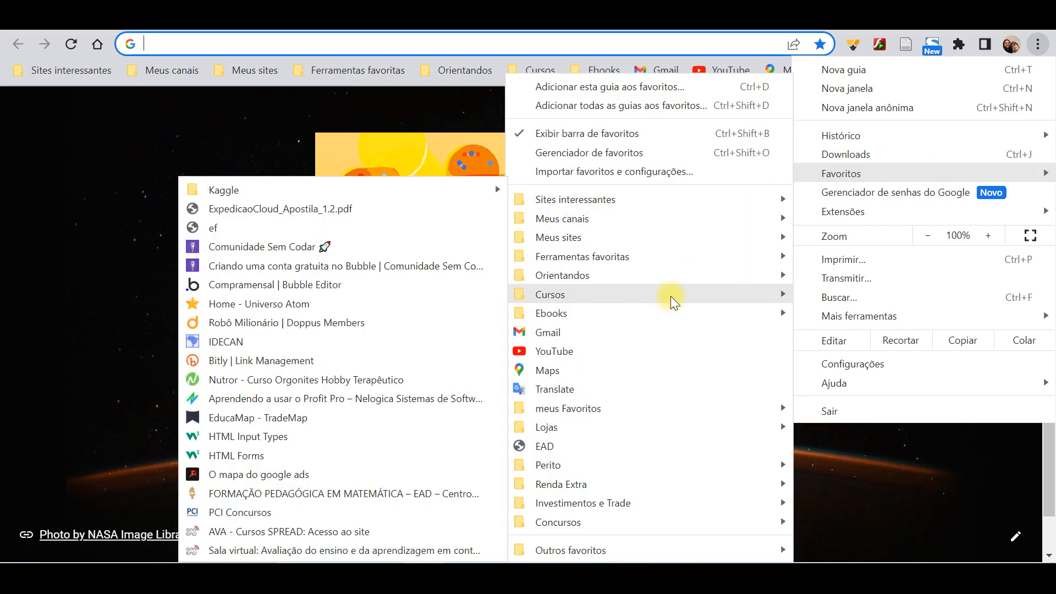
{"action": "left_click", "coordinate": [306, 536]}
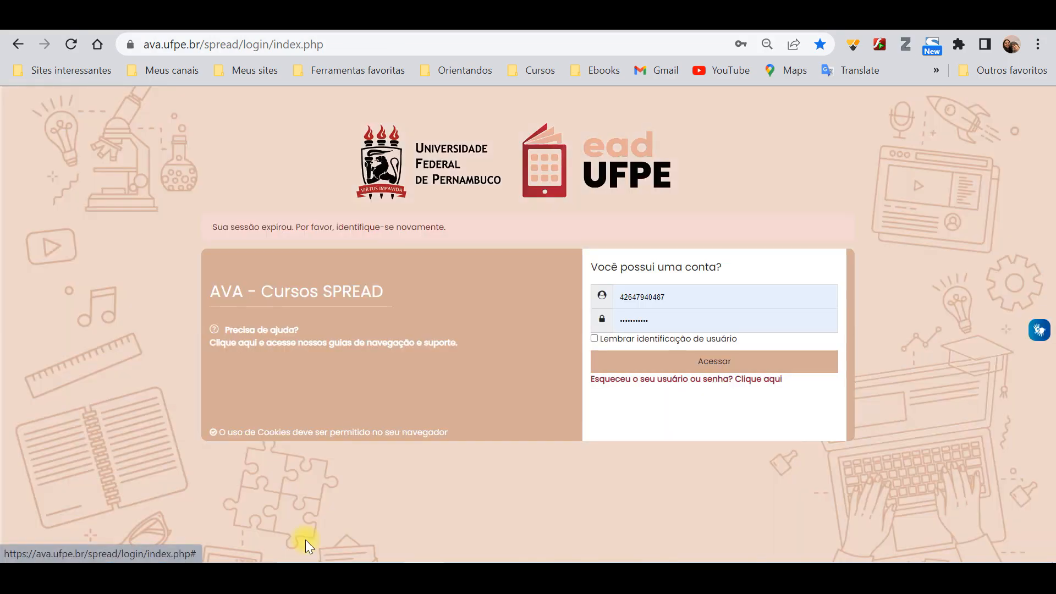
{"action": "left_click", "coordinate": [715, 362]}
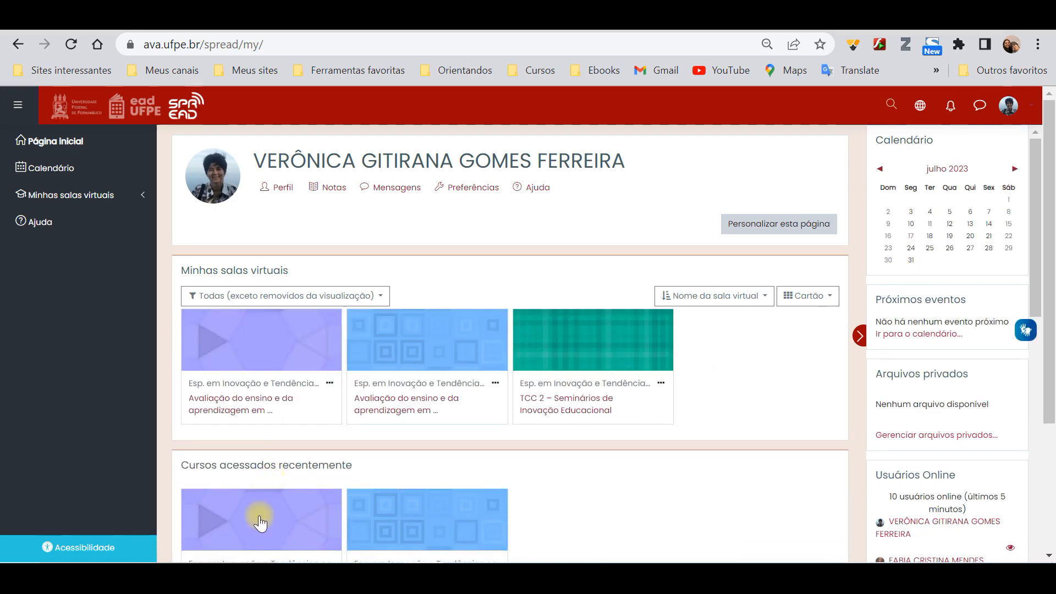
Open the "Avaliação do ensino e da aprendizagem em..." virtual room and its "Programa da Disciplina" PDF from the Boas Vindas section
{"action": "left_click", "coordinate": [243, 345]}
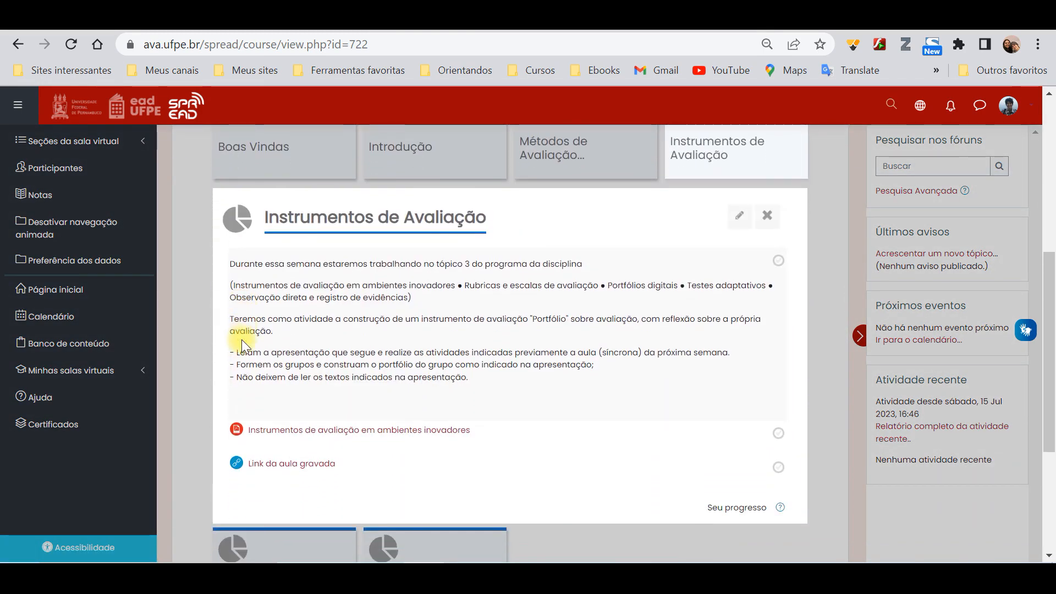
{"action": "left_click", "coordinate": [269, 161]}
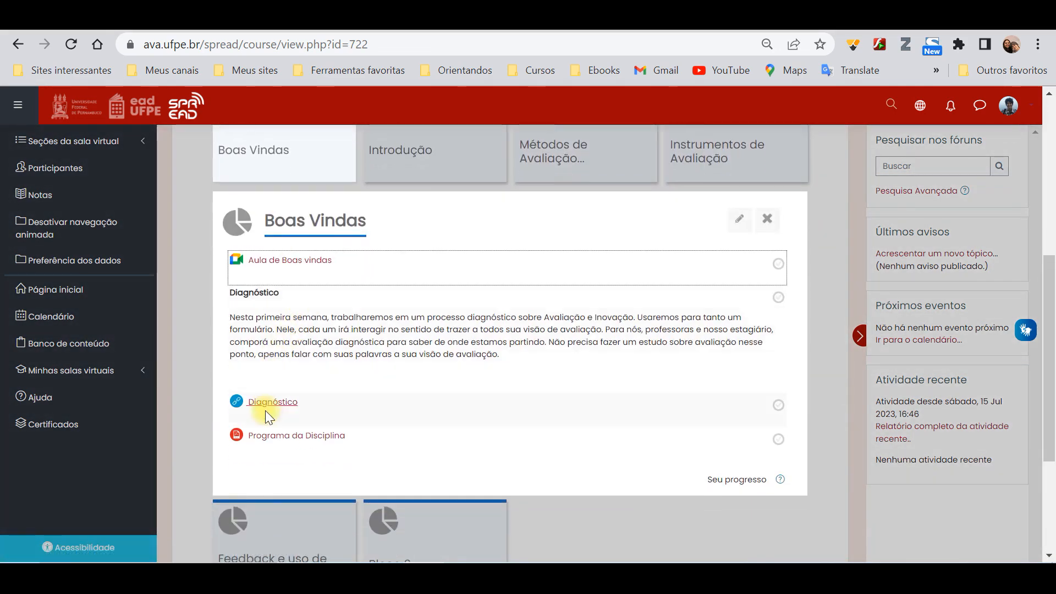
{"action": "left_click", "coordinate": [264, 444]}
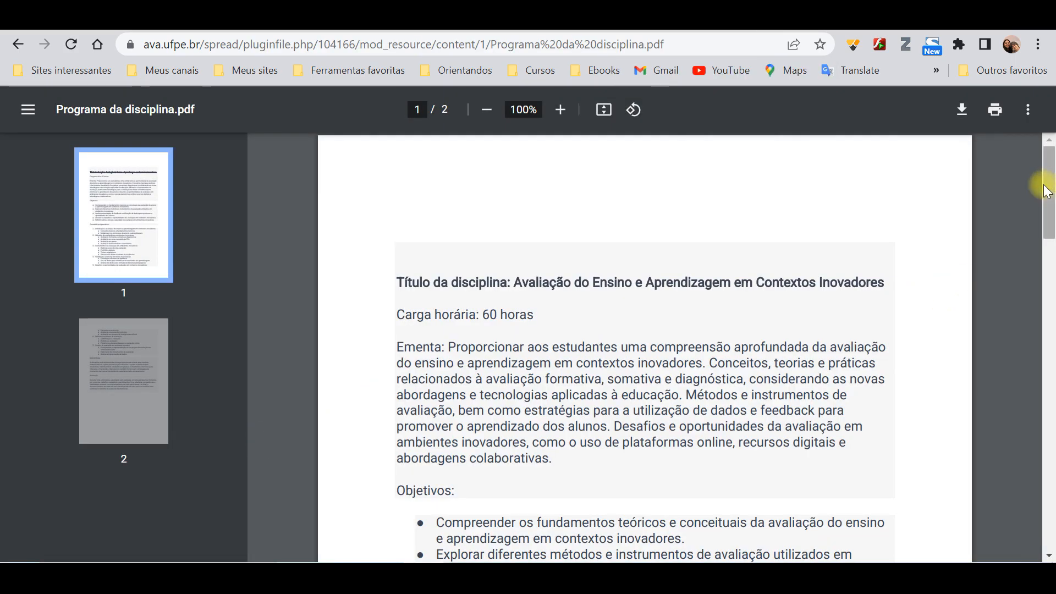
Copy all the bulleted items under "Objetivos" in the PDF and paste them into cell C6 of the Aluno 1 sheet
{"action": "left_click_drag", "start_coordinate": [1047, 192], "coordinate": [1050, 268]}
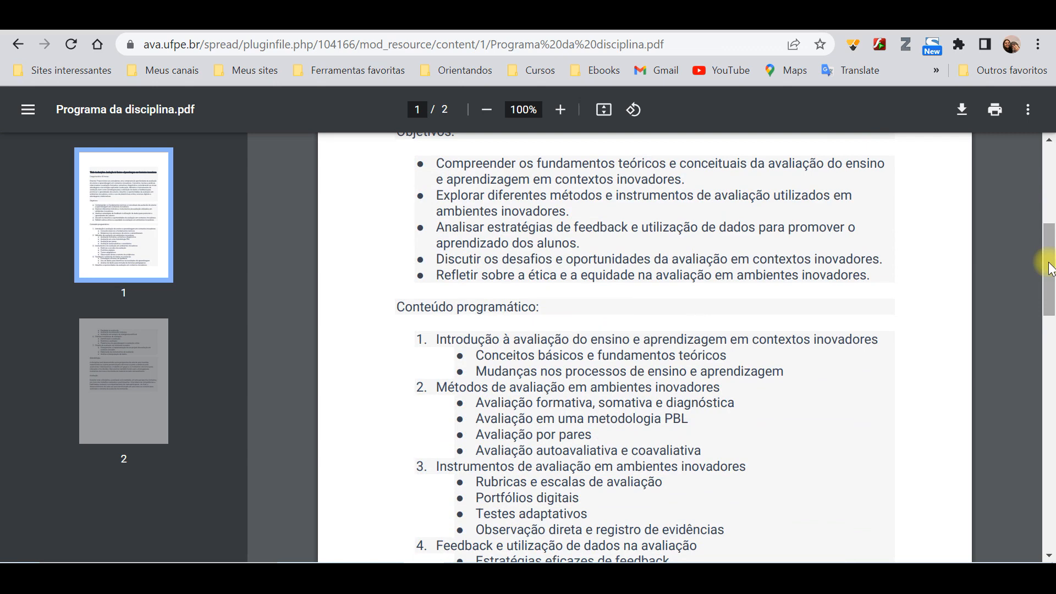
{"action": "left_click_drag", "start_coordinate": [434, 165], "coordinate": [876, 276]}
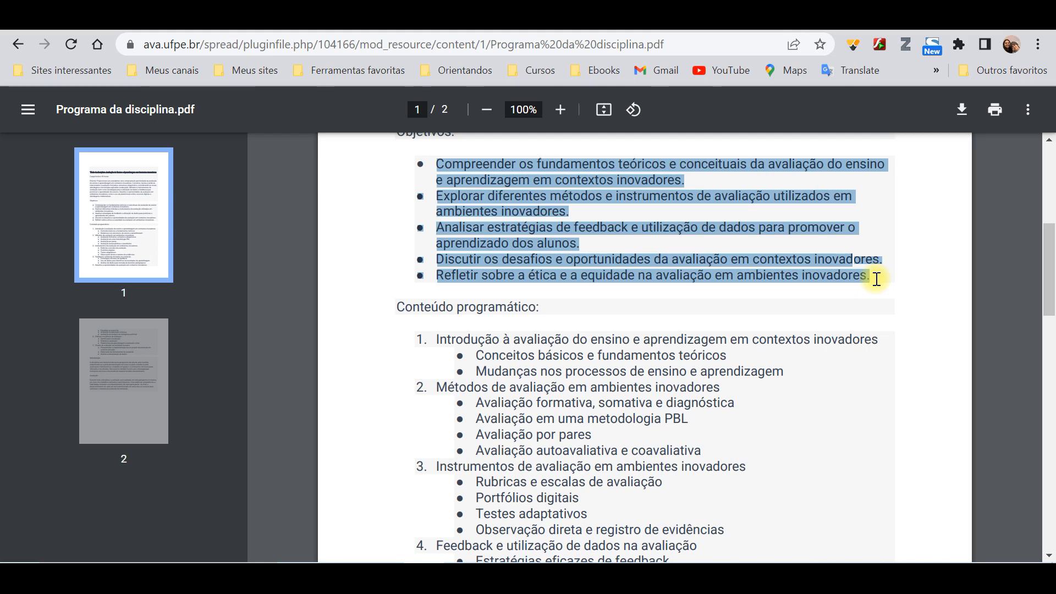
{"action": "left_click", "coordinate": [131, 28]}
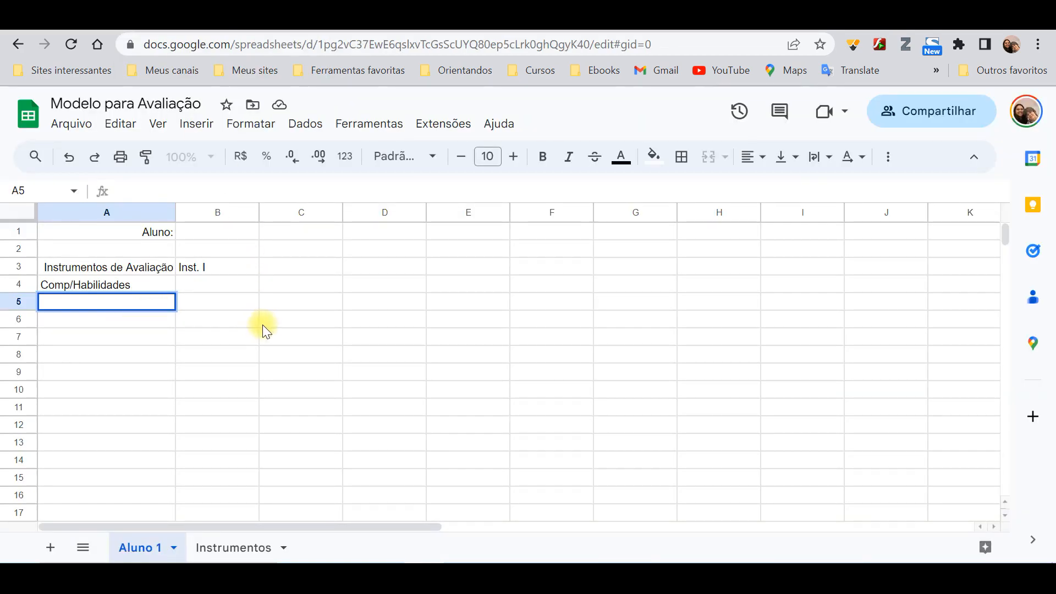
{"action": "left_click", "coordinate": [304, 321]}
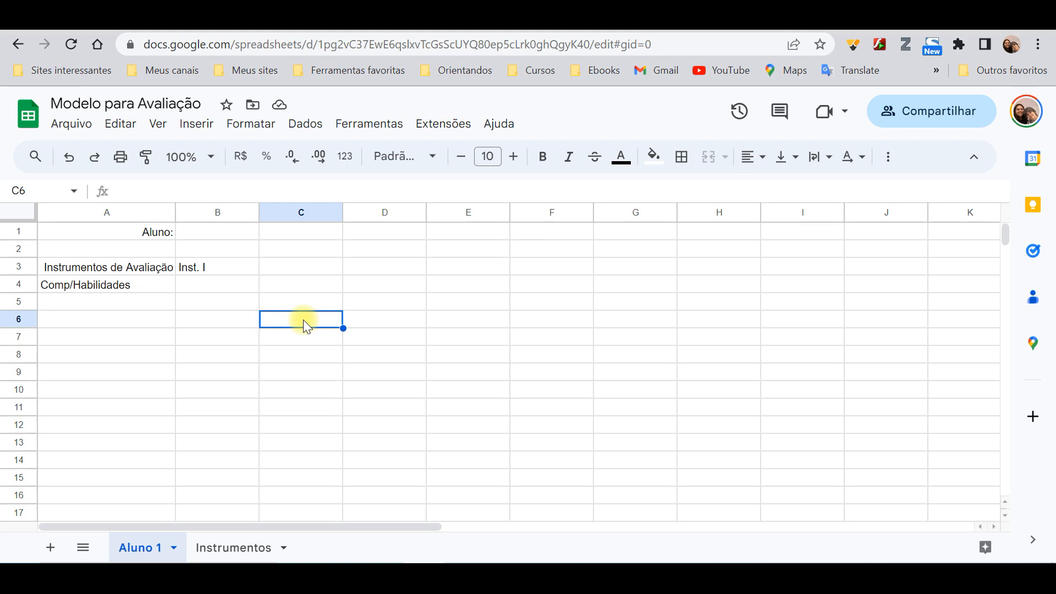
{"action": "key", "text": "ctrl+v"}
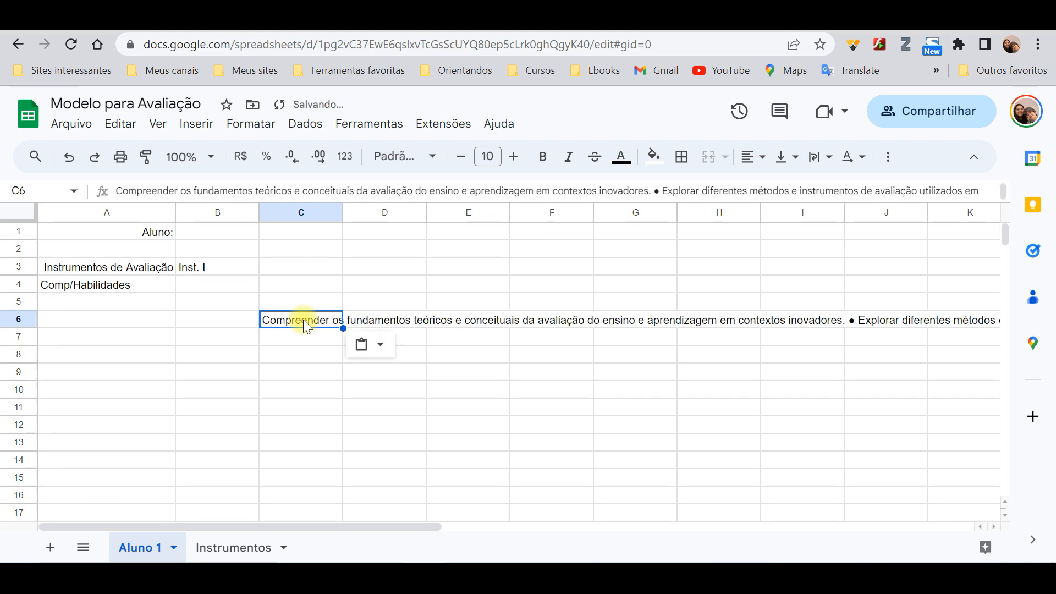
Move "Compreender os fundamentos teóricos e conceituais da avaliação do ensino e aprendizagem em contextos inovadores" from C6 to A5, without the final period
{"action": "left_click", "coordinate": [120, 197]}
{"action": "left_click_drag", "start_coordinate": [119, 198], "coordinate": [308, 177]}
{"action": "key", "text": "shift+Right"}
{"action": "key", "text": "shift+Right"}
{"action": "key", "text": "shift+Right"}
{"action": "key", "text": "shift+Right"}
{"action": "key", "text": "shift+Right"}
{"action": "key", "text": "shift+Right"}
{"action": "key", "text": "shift+Right"}
{"action": "key", "text": "shift+Right"}
{"action": "key", "text": "shift+Right"}
{"action": "key", "text": "shift+Right"}
{"action": "key", "text": "shift+Right"}
{"action": "key", "text": "shift+Right"}
{"action": "key", "text": "shift+Right"}
{"action": "key", "text": "shift+Right"}
{"action": "key", "text": "shift+Right"}
{"action": "key", "text": "shift+Right"}
{"action": "key", "text": "shift+Right"}
{"action": "key", "text": "shift+Right"}
{"action": "key", "text": "shift+Right"}
{"action": "key", "text": "shift+Right"}
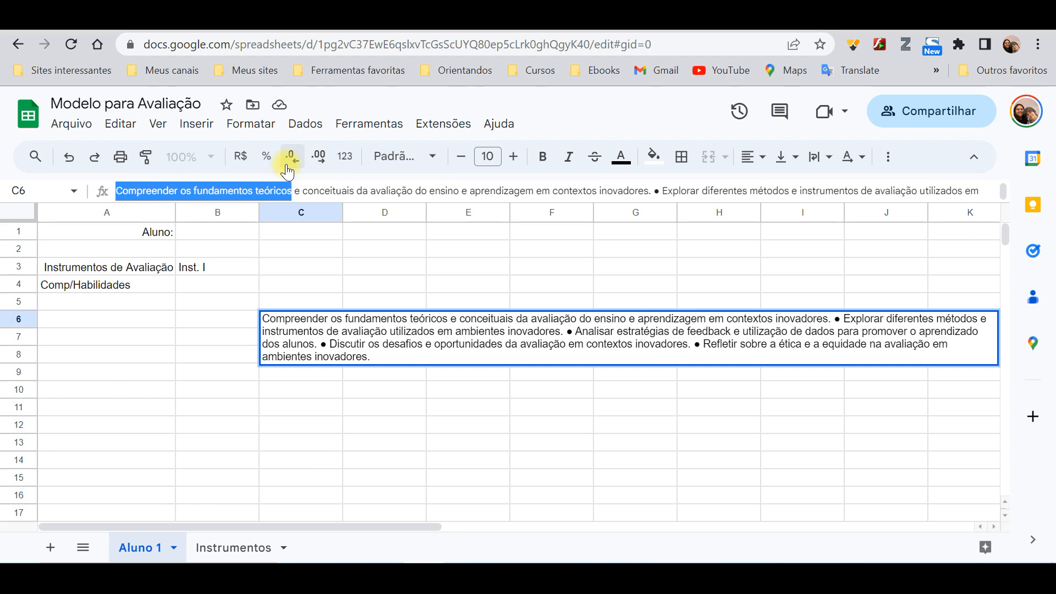
{"action": "key", "text": "shift+Right"}
{"action": "key", "text": "shift+Right"}
{"action": "key", "text": "shift+Right"}
{"action": "key", "text": "shift+Right"}
{"action": "key", "text": "shift+Right"}
{"action": "key", "text": "shift+Right"}
{"action": "key", "text": "shift+Right"}
{"action": "key", "text": "shift+Right"}
{"action": "key", "text": "shift+Right"}
{"action": "key", "text": "shift+Right"}
{"action": "key", "text": "shift+Right"}
{"action": "key", "text": "shift+Right"}
{"action": "key", "text": "shift+Right"}
{"action": "key", "text": "shift+Right"}
{"action": "key", "text": "shift+Right"}
{"action": "key", "text": "shift+Right"}
{"action": "key", "text": "shift+Right"}
{"action": "key", "text": "shift+Right"}
{"action": "key", "text": "shift+Right"}
{"action": "key", "text": "shift+Right"}
{"action": "key", "text": "ctrl+c"}
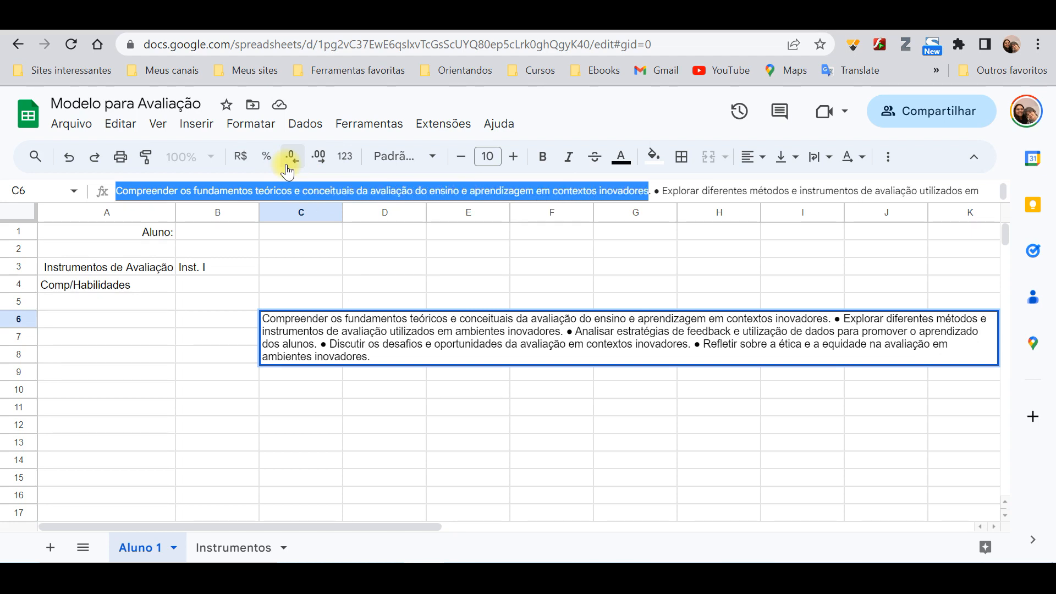
{"action": "key", "text": "BackSpace"}
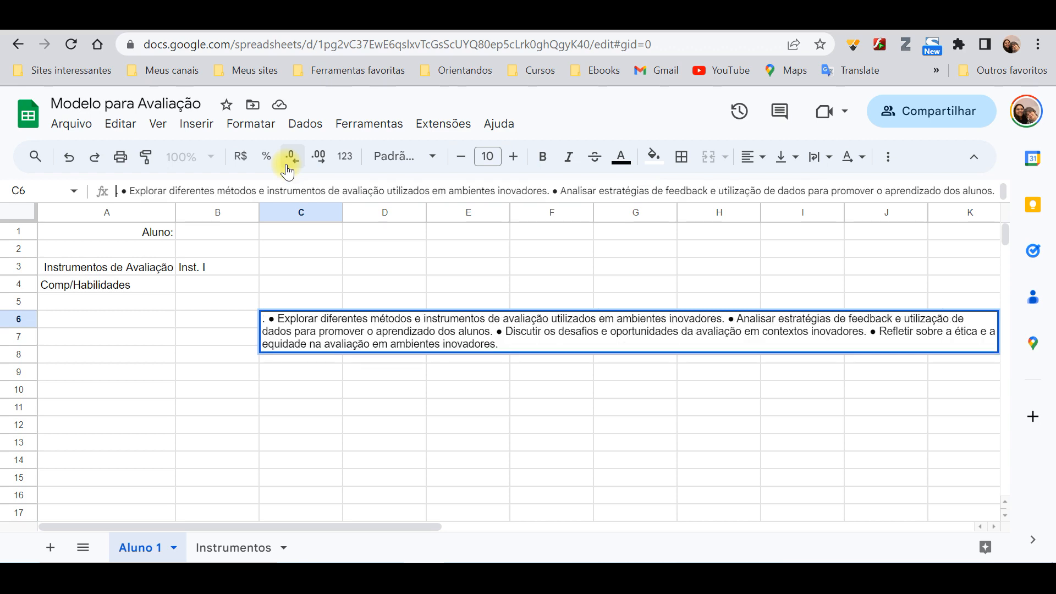
{"action": "left_click", "coordinate": [95, 308]}
{"action": "key", "text": "ctrl+v"}
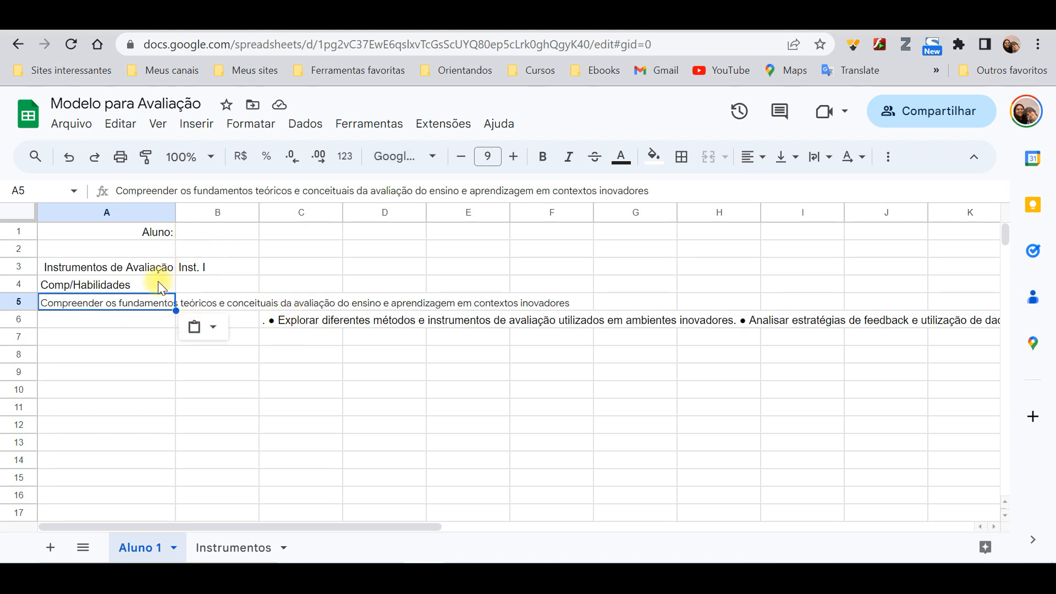
Reword the beginning of the objective in A5 from a verb to a noun, as "Compreensão dos fundamentos"
{"action": "left_click", "coordinate": [164, 196]}
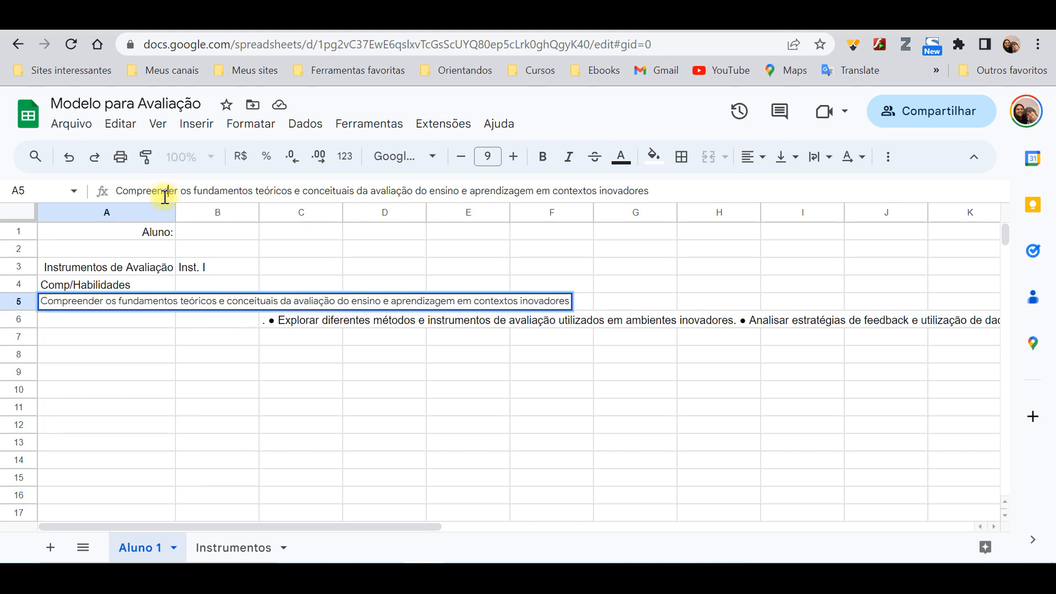
{"action": "key", "text": "BackSpace"}
{"action": "key", "text": "BackSpace"}
{"action": "key", "text": "BackSpace"}
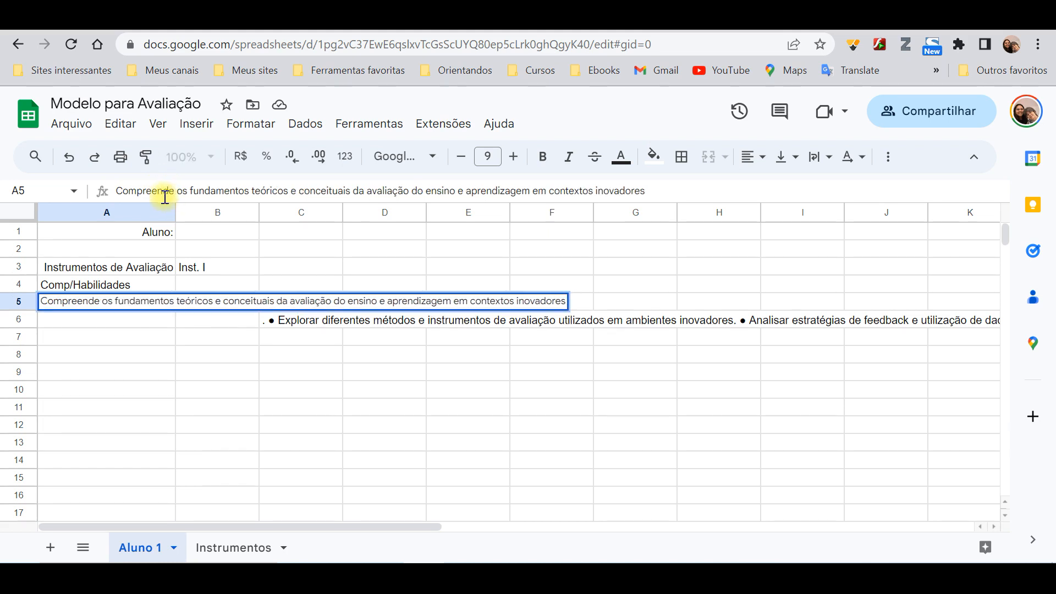
{"action": "type", "text": "são"}
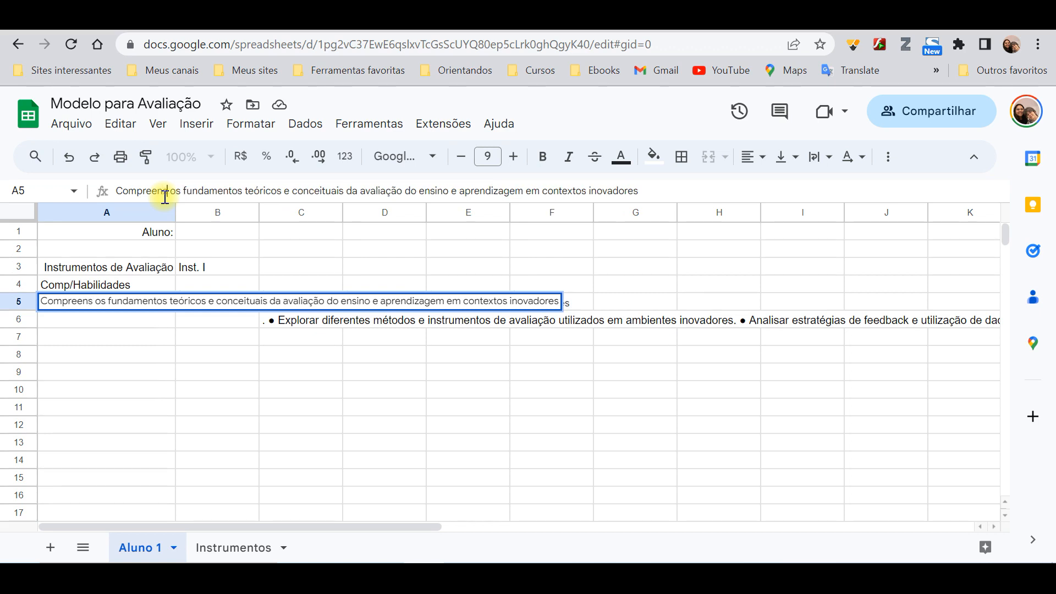
{"action": "key", "text": "Right"}
{"action": "type", "text": "d"}
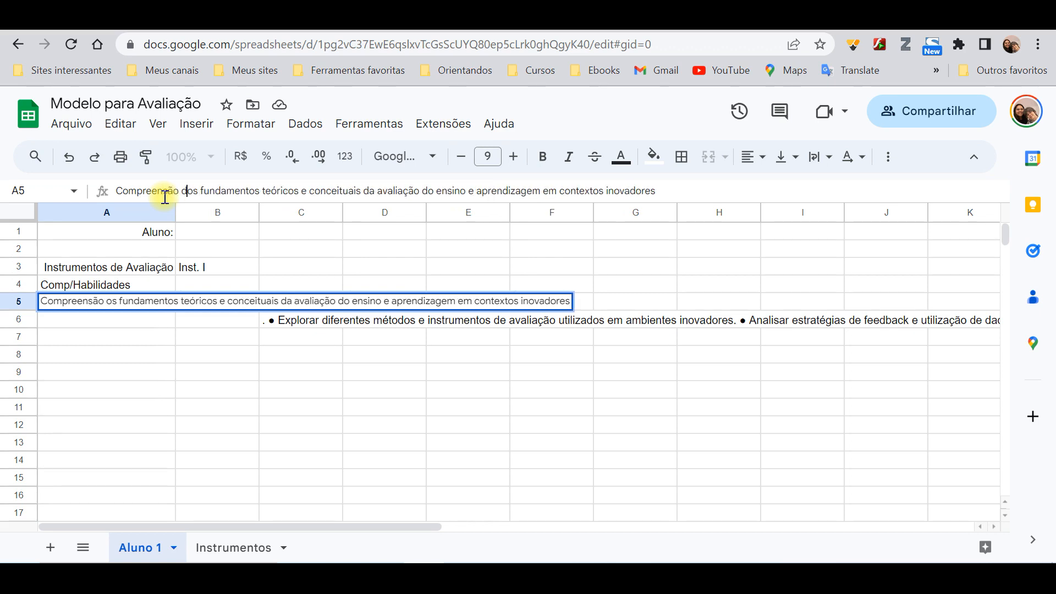
{"action": "key", "text": "Right"}
{"action": "key", "text": "Right"}
{"action": "key", "text": "Right"}
{"action": "key", "text": "Right"}
{"action": "key", "text": "Right"}
{"action": "key", "text": "Right"}
{"action": "key", "text": "Right"}
{"action": "key", "text": "Right"}
{"action": "key", "text": "Right"}
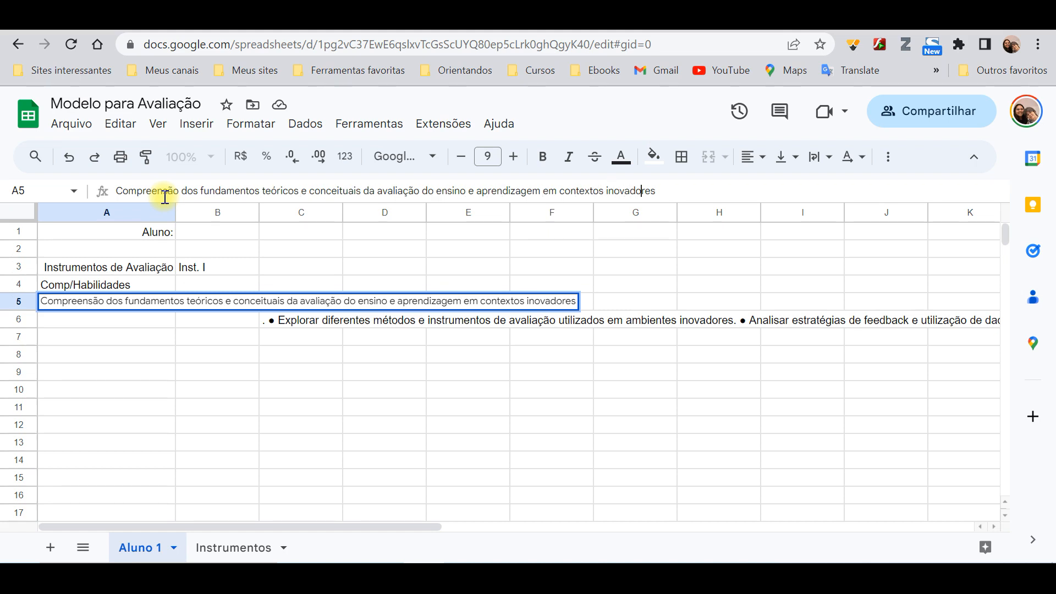
{"action": "key", "text": "Return"}
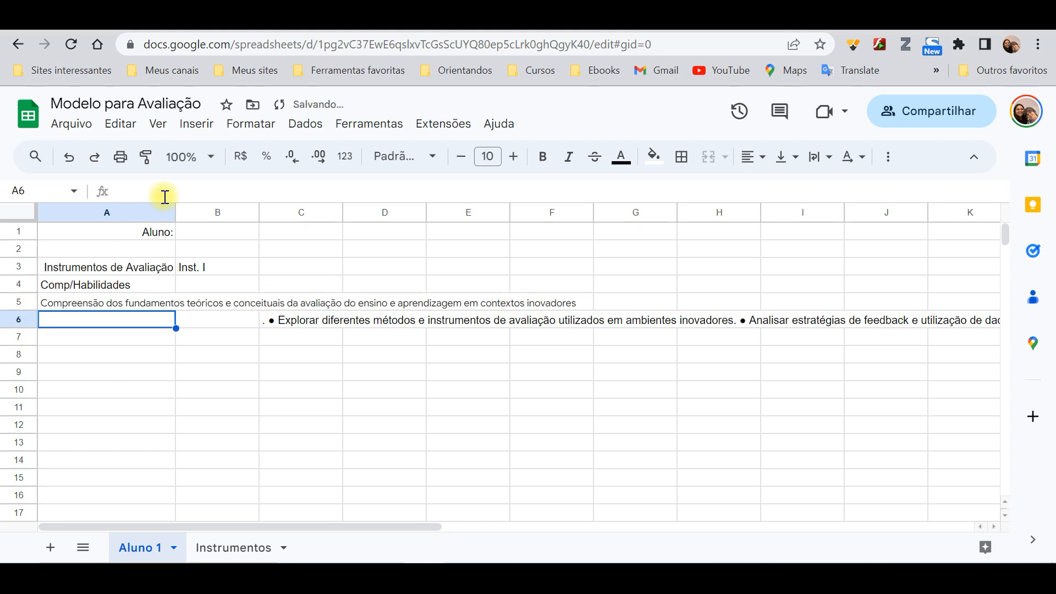
Widen column A and wrap the text of cell A5 within the column
{"action": "left_click_drag", "start_coordinate": [176, 208], "coordinate": [277, 219]}
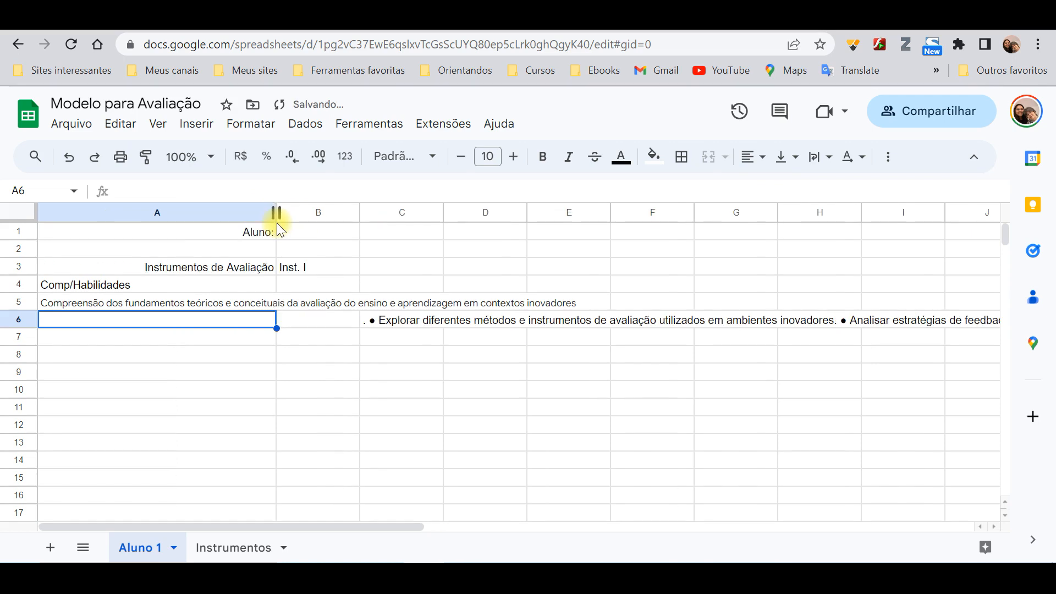
{"action": "left_click", "coordinate": [212, 302]}
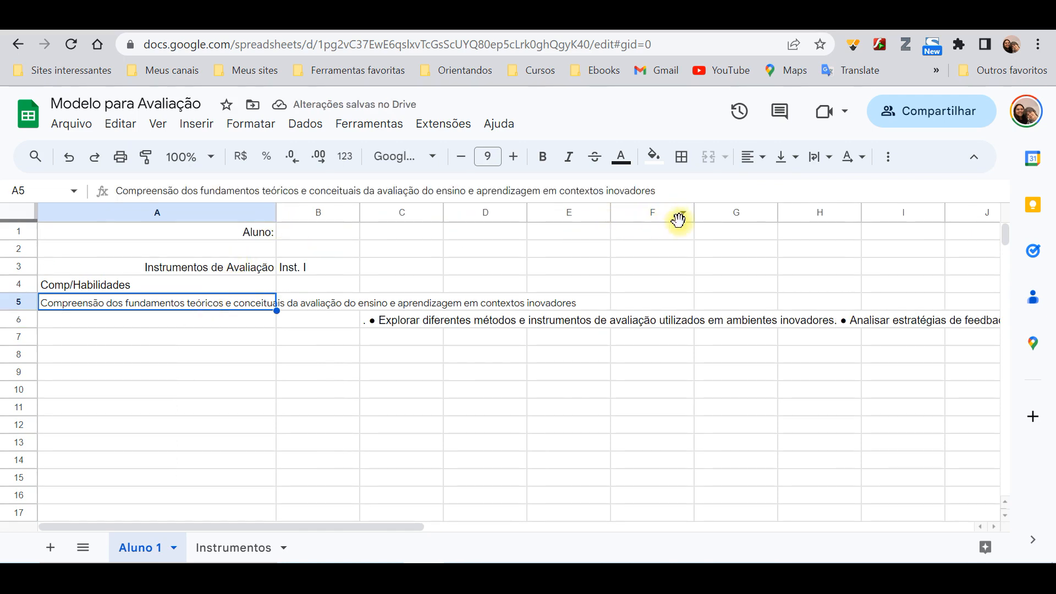
{"action": "left_click", "coordinate": [830, 159]}
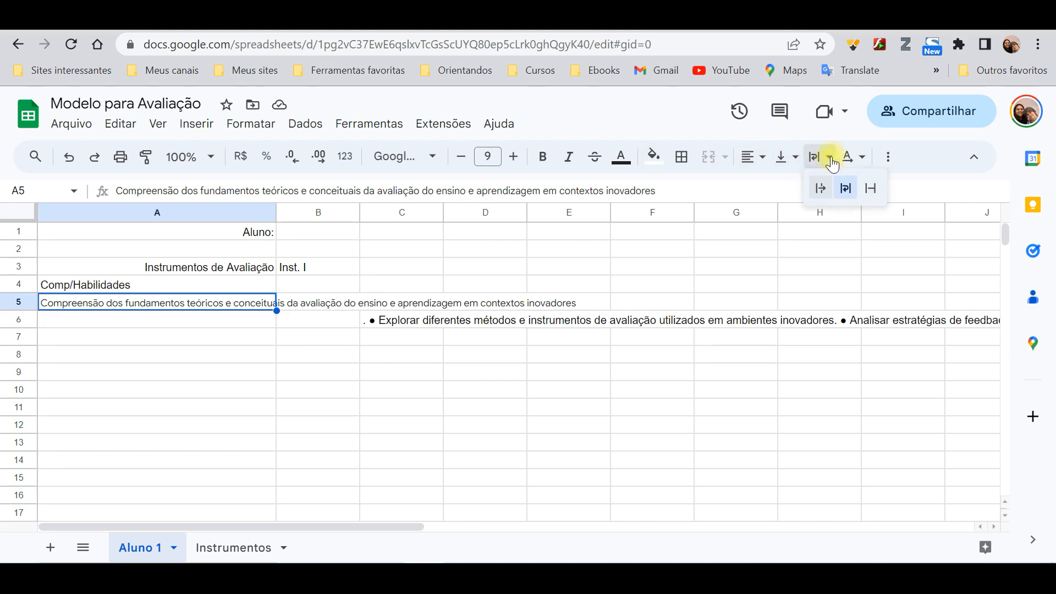
{"action": "left_click", "coordinate": [846, 187]}
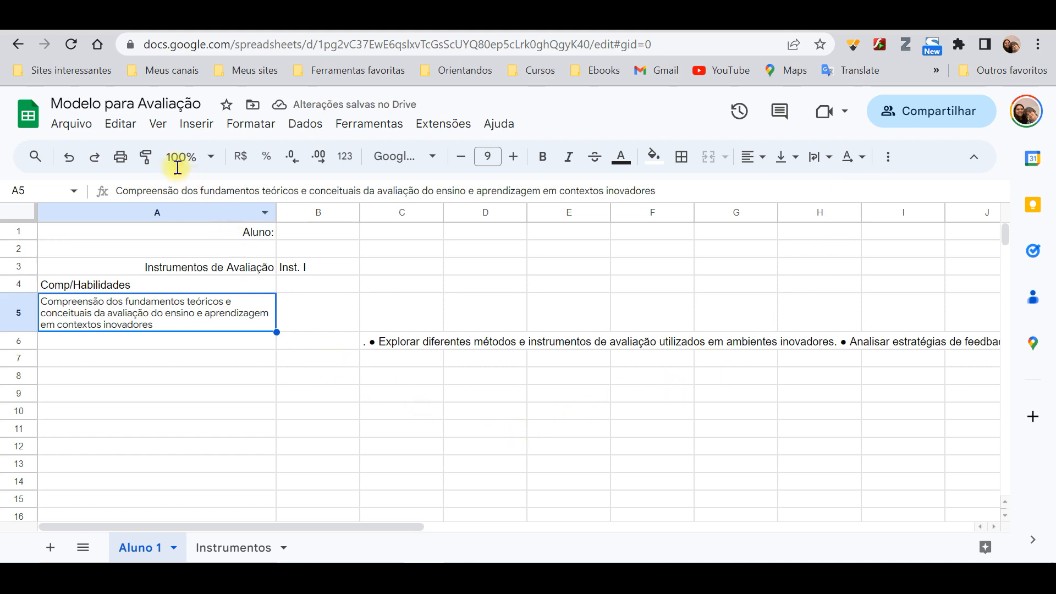
Copy the formatting of cell A5 to the empty cells A6 to A13
{"action": "left_click", "coordinate": [146, 160]}
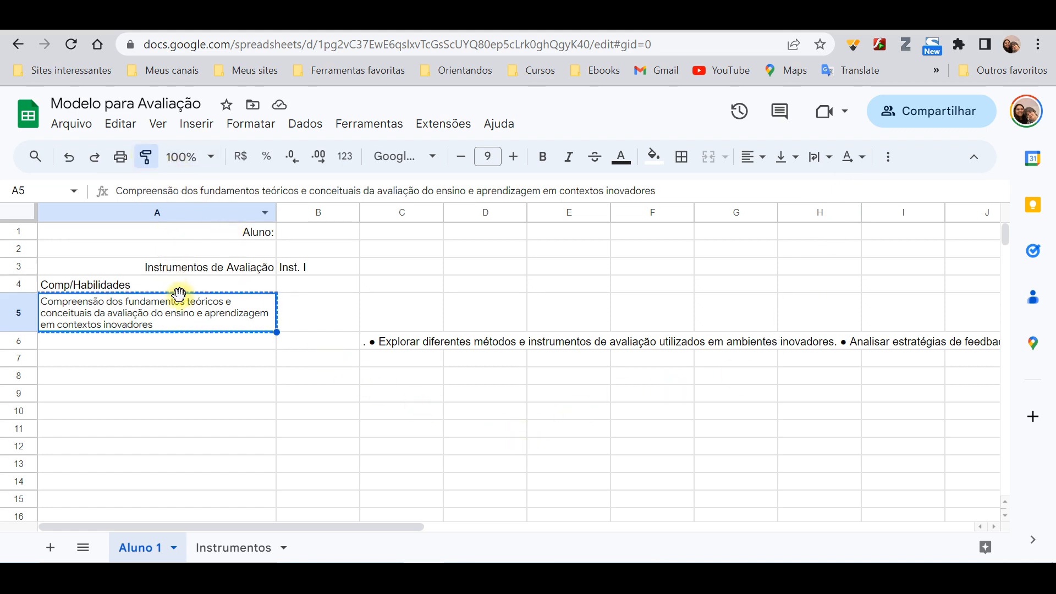
{"action": "left_click_drag", "start_coordinate": [180, 342], "coordinate": [188, 473]}
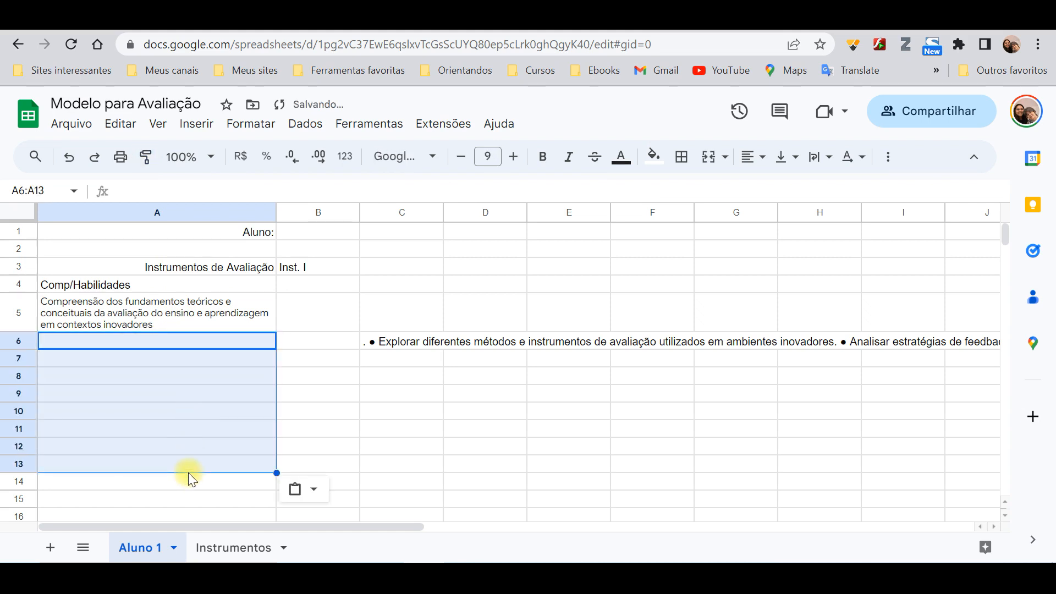
{"action": "left_click", "coordinate": [562, 419]}
Delete the leftover period and bullet at the start of the text in C6, before "Explorar"
{"action": "left_click", "coordinate": [372, 339]}
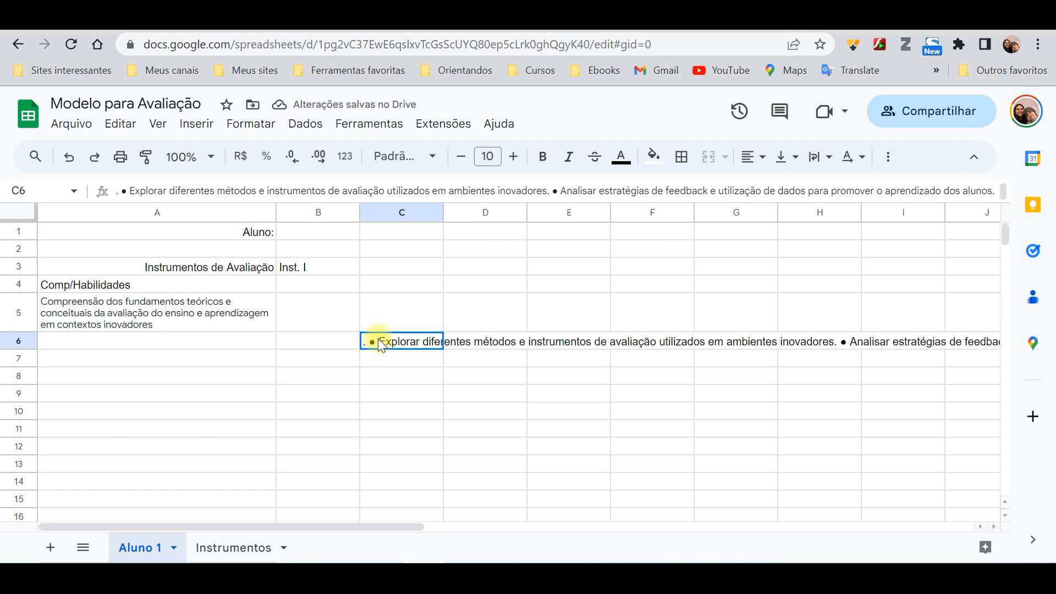
{"action": "left_click", "coordinate": [129, 193]}
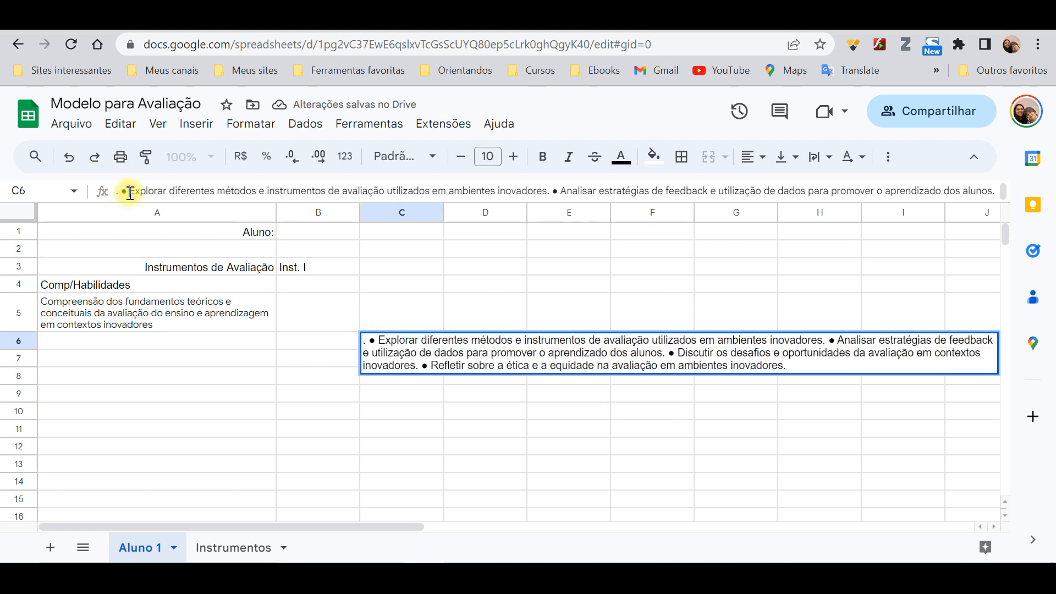
{"action": "key", "text": "BackSpace"}
{"action": "key", "text": "BackSpace"}
{"action": "key", "text": "BackSpace"}
{"action": "key", "text": "BackSpace"}
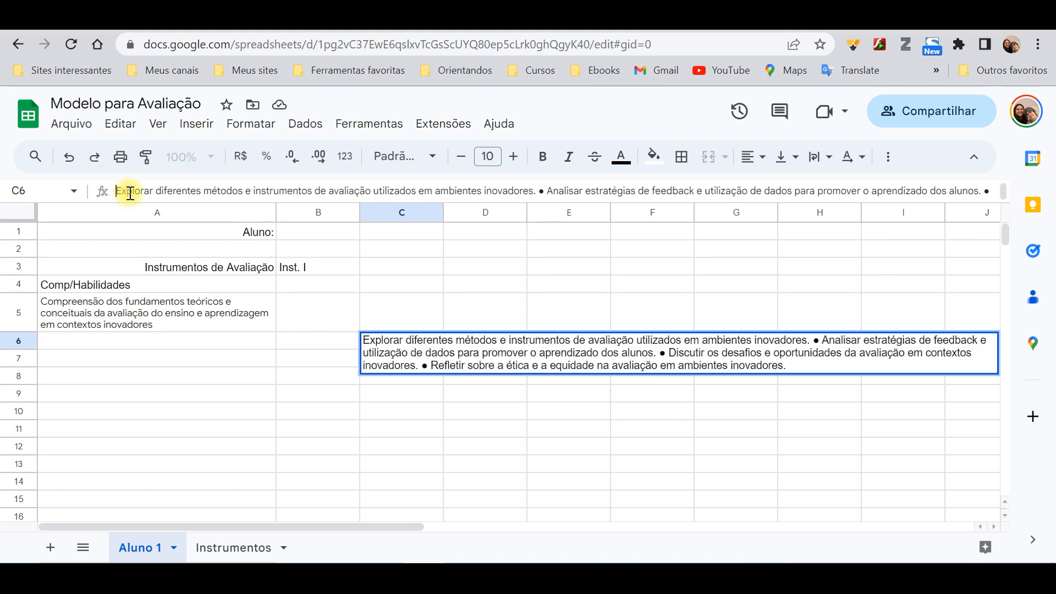
Move "Explorar diferentes métodos e instrumentos de avaliação utilizados em ambientes inovadores." from C6 to A8
{"action": "key", "text": "ctrl+shift+Right"}
{"action": "key", "text": "ctrl+shift+Right"}
{"action": "key", "text": "ctrl+shift+Right"}
{"action": "key", "text": "ctrl+shift+Right"}
{"action": "key", "text": "ctrl+shift+Right"}
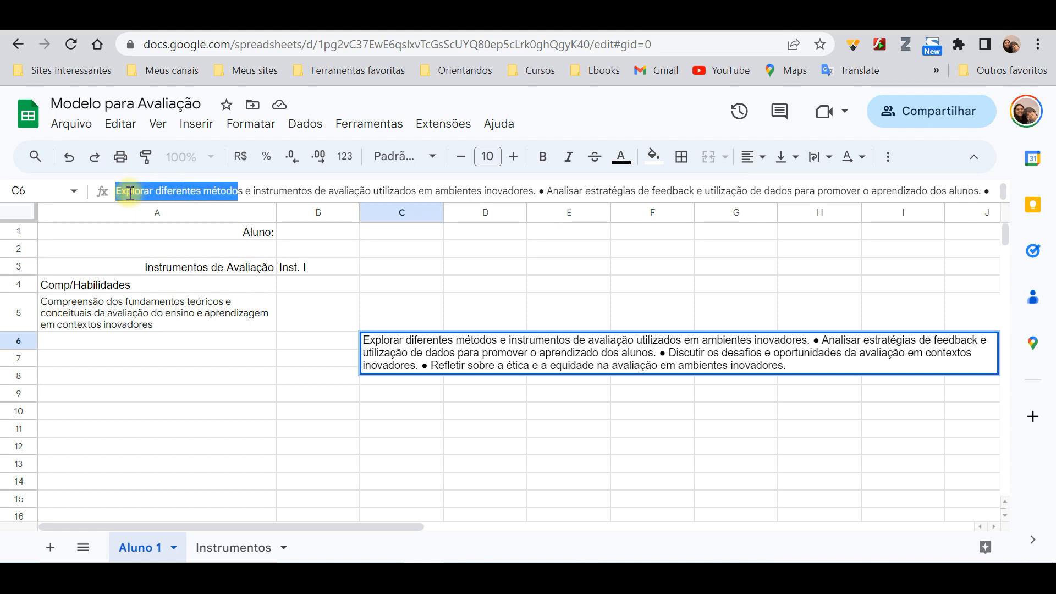
{"action": "key", "text": "ctrl+shift+Right"}
{"action": "key", "text": "ctrl+shift+Right"}
{"action": "key", "text": "ctrl+shift+Right"}
{"action": "key", "text": "ctrl+shift+Right"}
{"action": "key", "text": "ctrl+shift+Right"}
{"action": "key", "text": "ctrl+shift+Right"}
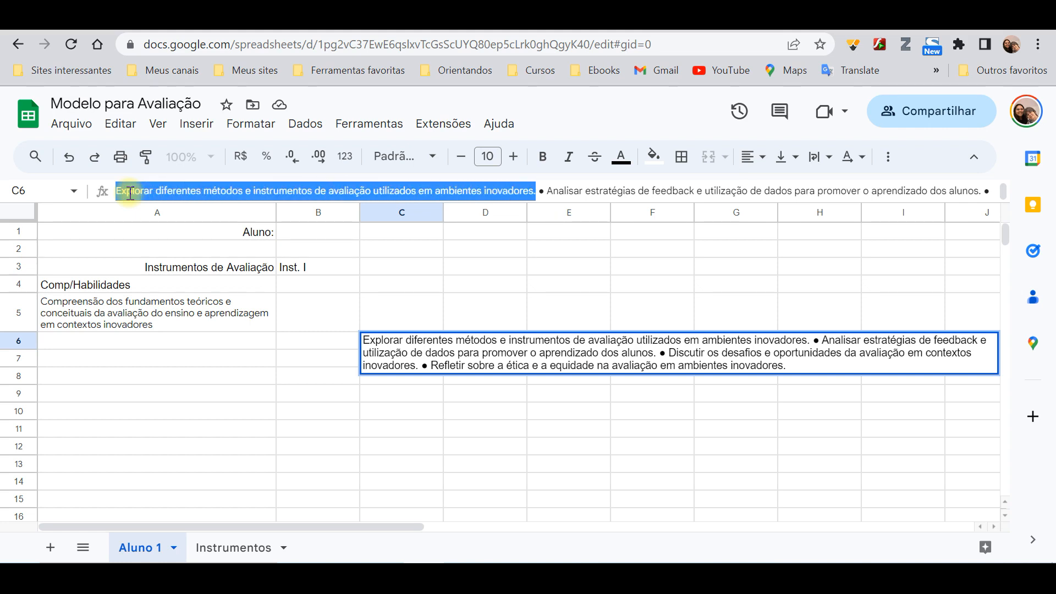
{"action": "key", "text": "BackSpace"}
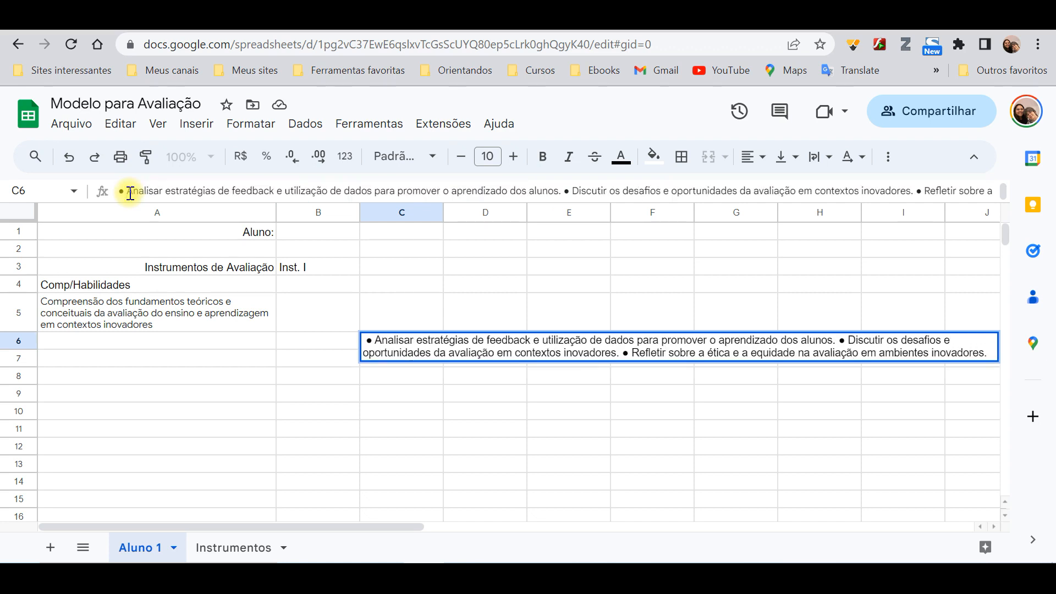
{"action": "left_click", "coordinate": [86, 342]}
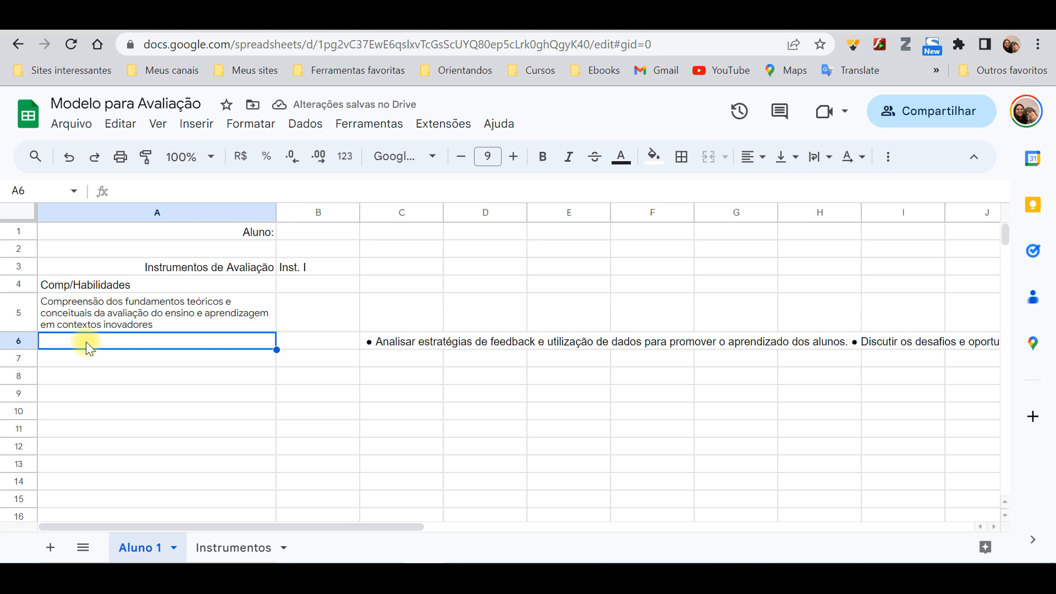
{"action": "left_click", "coordinate": [82, 378]}
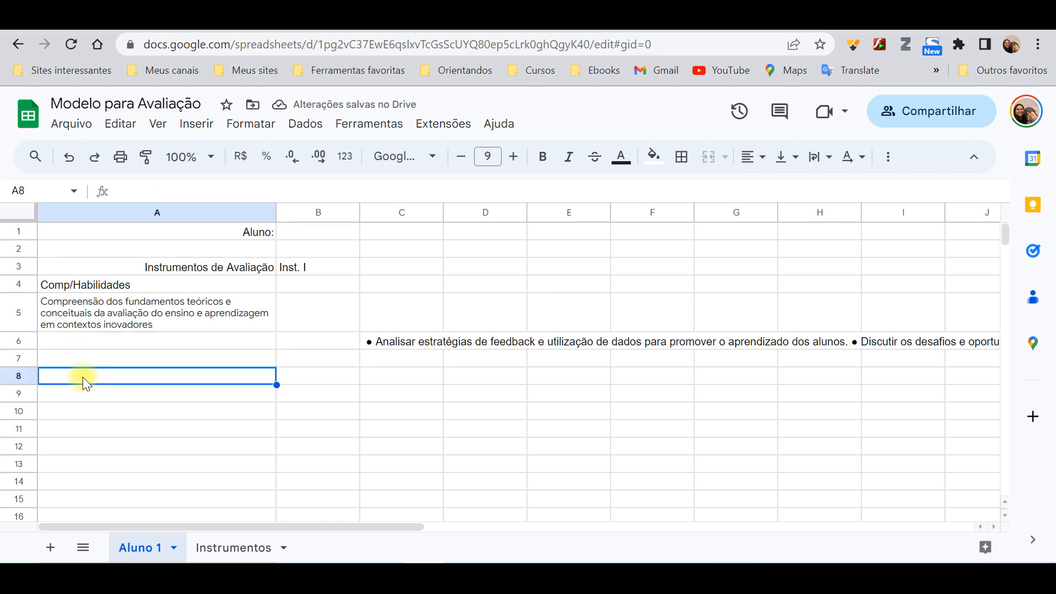
{"action": "key", "text": "ctrl+v"}
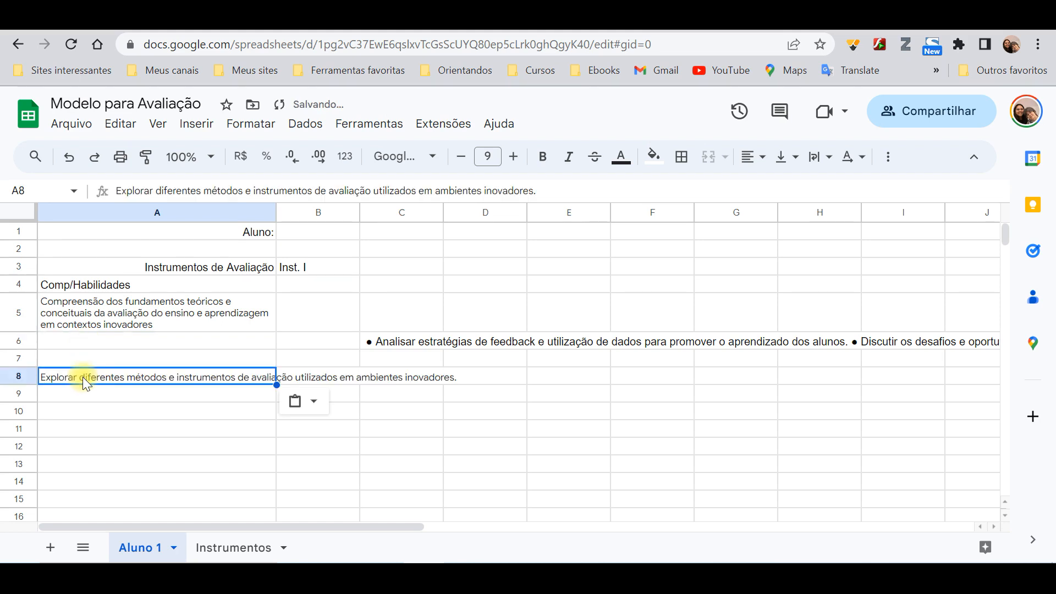
Apply the wrapped formatting of A5 to the objective in A8 with the paint format tool
{"action": "left_click", "coordinate": [166, 324]}
{"action": "left_click", "coordinate": [145, 160]}
{"action": "left_click", "coordinate": [206, 374]}
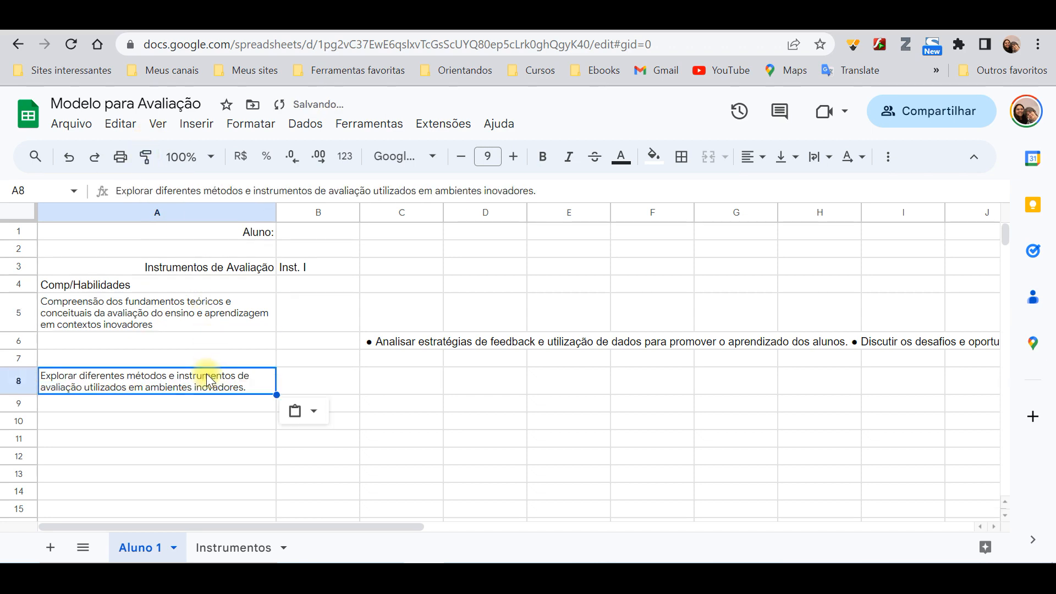
{"action": "left_click", "coordinate": [328, 447]}
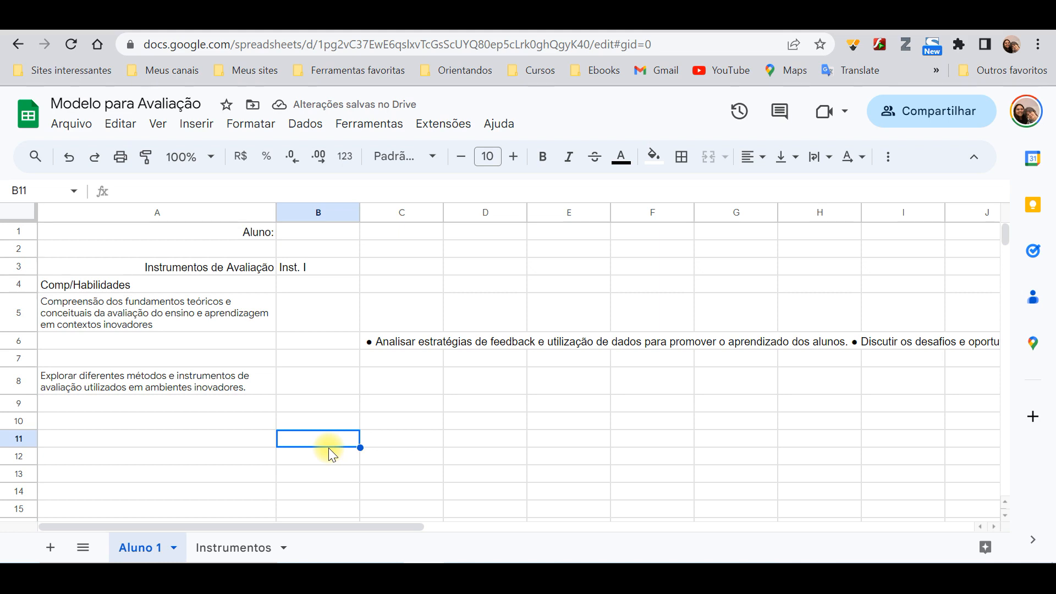
Reword the start of the objective in A8 from "Explorar" to "Exploração de"
{"action": "left_click", "coordinate": [137, 384]}
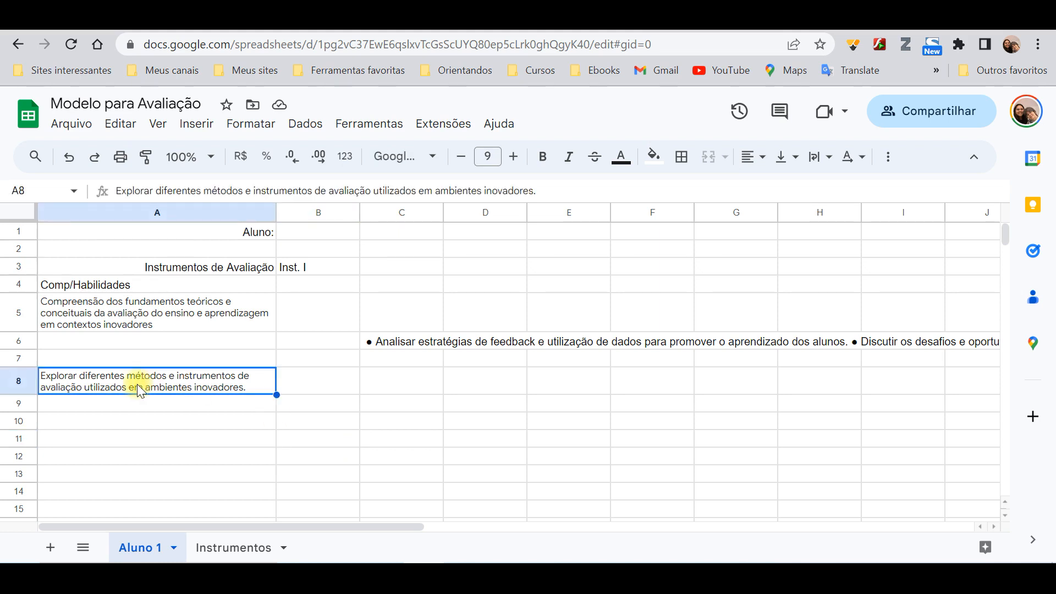
{"action": "left_click", "coordinate": [154, 191]}
{"action": "key", "text": "BackSpace"}
{"action": "type", "text": "ção"}
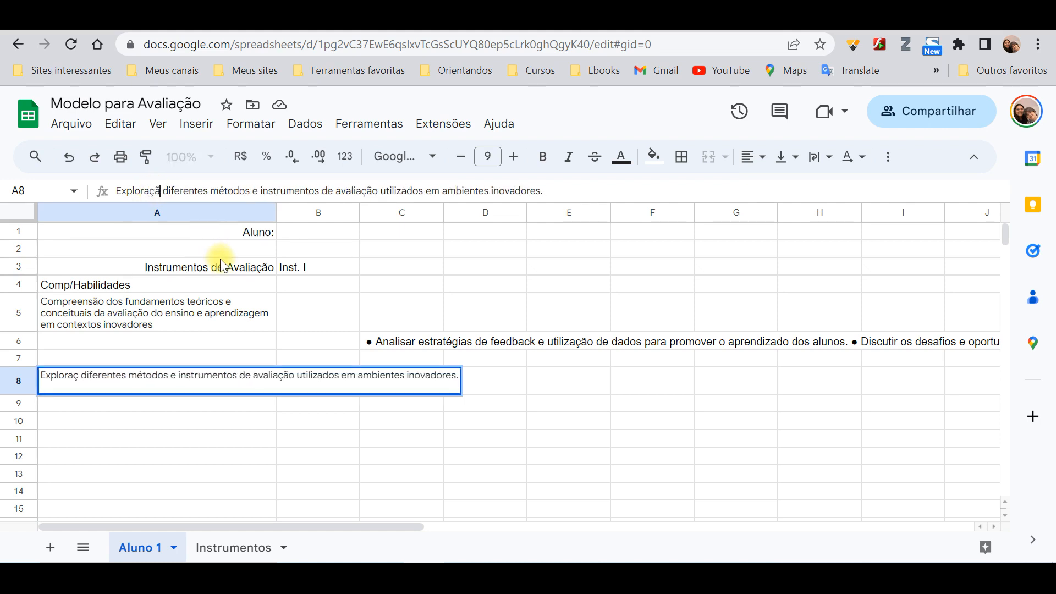
{"action": "type", "text": " de"}
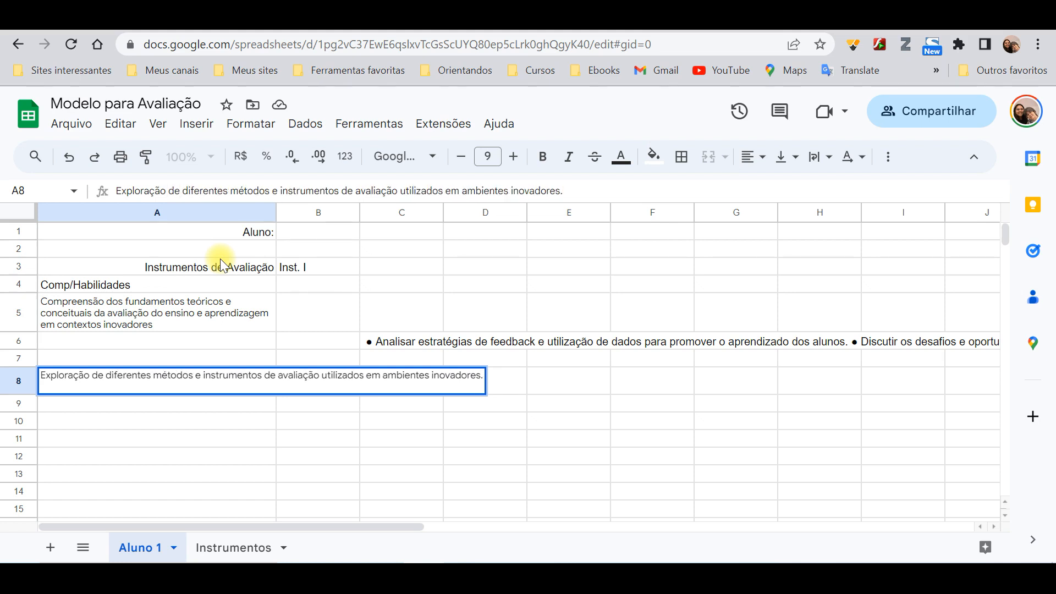
{"action": "key", "text": "Return"}
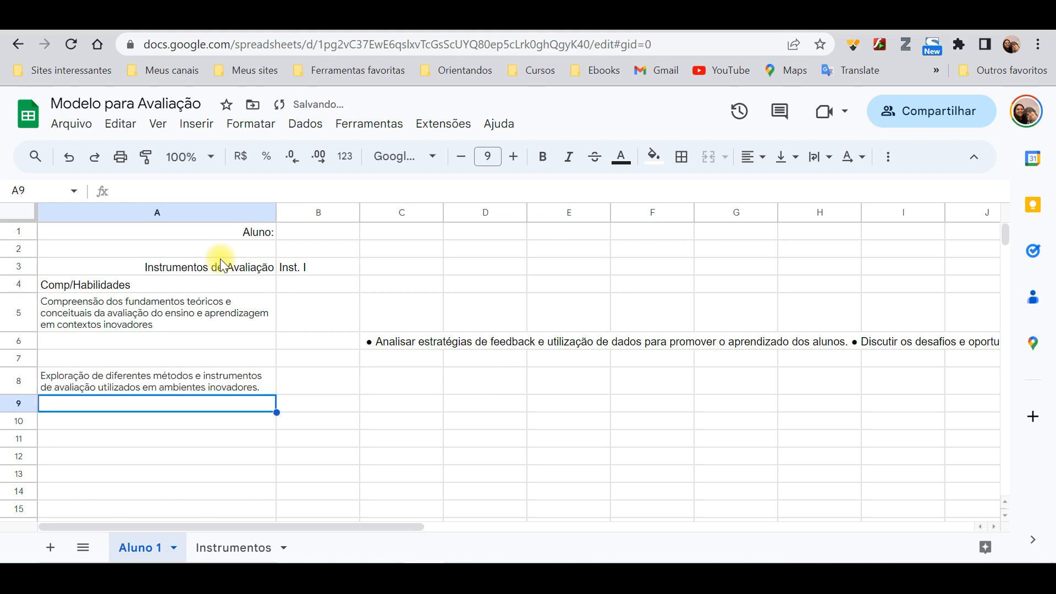
Delete the leading bullet before "Analisar" in the text of C6
{"action": "key", "text": "Down"}
{"action": "key", "text": "Down"}
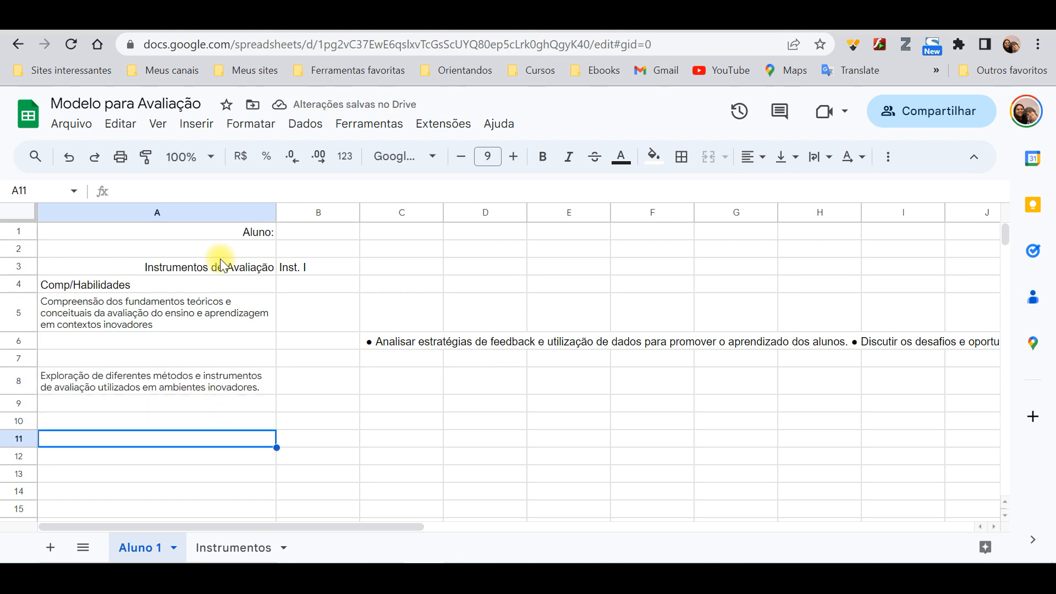
{"action": "left_click", "coordinate": [397, 341]}
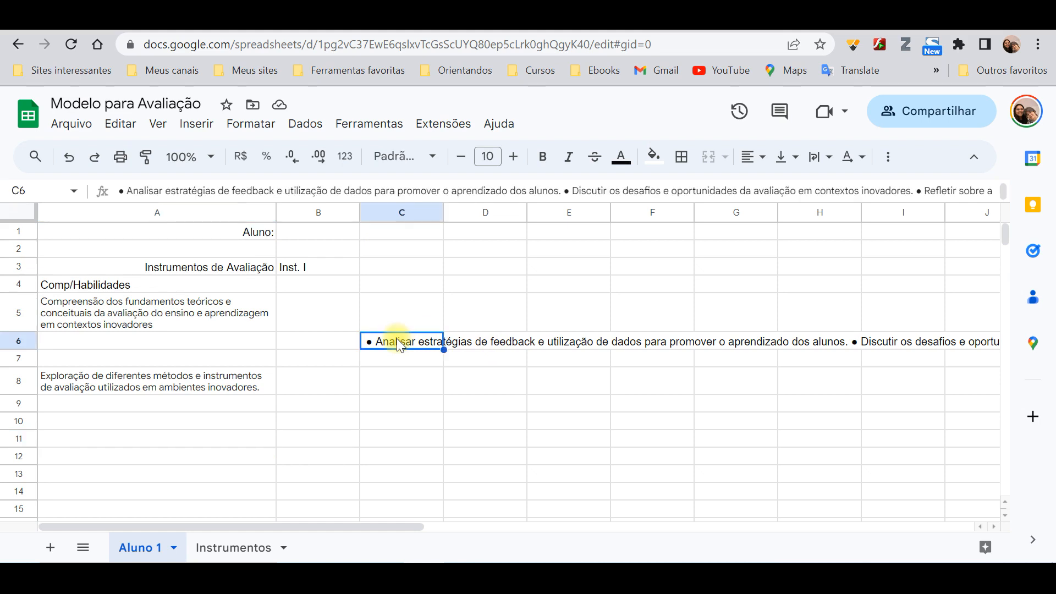
{"action": "left_click", "coordinate": [126, 194]}
{"action": "key", "text": "BackSpace"}
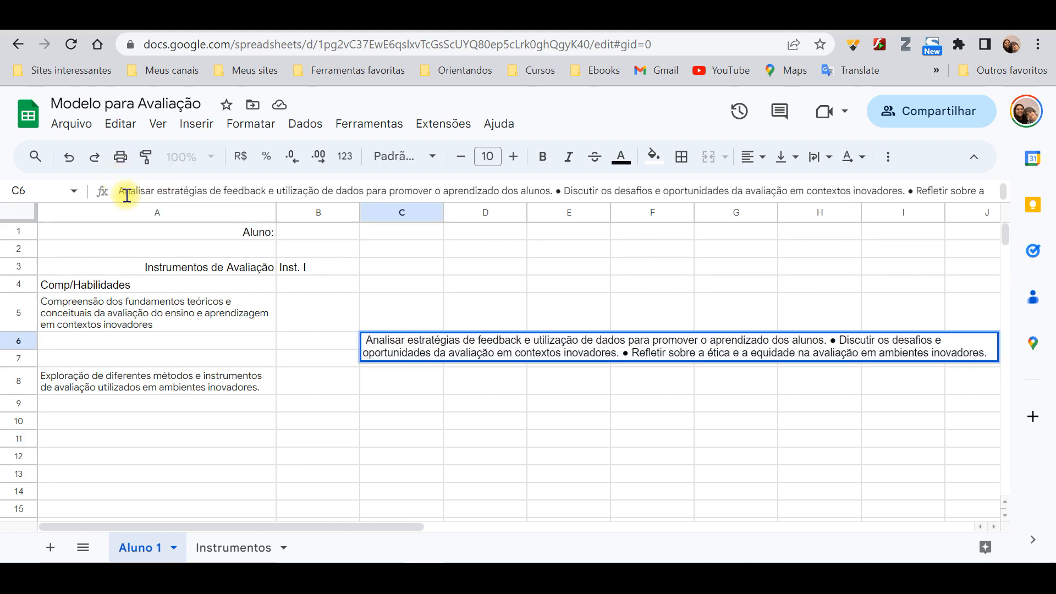
Move "Analisar estratégias de feedback e utilização de dados para promover o aprendizado dos alunos." from C6 to A11
{"action": "key", "text": "shift+Right"}
{"action": "key", "text": "shift+Right"}
{"action": "key", "text": "shift+Right"}
{"action": "key", "text": "shift+Right"}
{"action": "key", "text": "shift+Right"}
{"action": "key", "text": "shift+Right"}
{"action": "key", "text": "shift+Right"}
{"action": "key", "text": "shift+Right"}
{"action": "key", "text": "shift+Right"}
{"action": "key", "text": "shift+Right"}
{"action": "key", "text": "shift+Right"}
{"action": "key", "text": "shift+Right"}
{"action": "key", "text": "shift+Right"}
{"action": "key", "text": "shift+Right"}
{"action": "key", "text": "shift+Right"}
{"action": "key", "text": "shift+Right"}
{"action": "key", "text": "shift+Right"}
{"action": "key", "text": "shift+Right"}
{"action": "key", "text": "shift+Right"}
{"action": "key", "text": "shift+Right"}
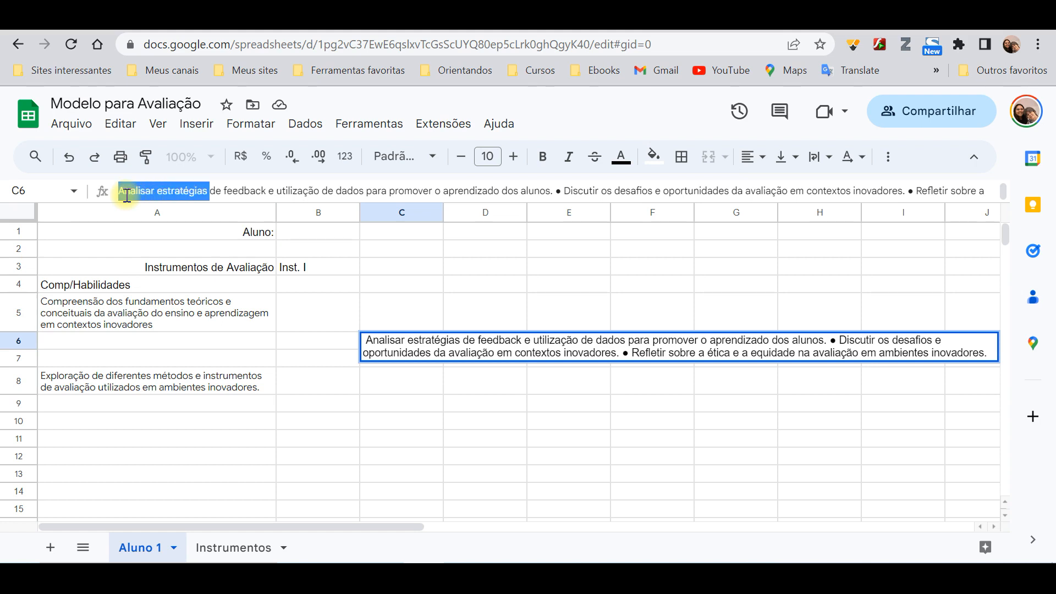
{"action": "key", "text": "shift+Right"}
{"action": "key", "text": "shift+Right"}
{"action": "key", "text": "shift+Right"}
{"action": "key", "text": "shift+Right"}
{"action": "key", "text": "shift+Right"}
{"action": "key", "text": "shift+Right"}
{"action": "key", "text": "shift+Right"}
{"action": "key", "text": "shift+Right"}
{"action": "key", "text": "shift+Right"}
{"action": "key", "text": "shift+Right"}
{"action": "key", "text": "shift+Right"}
{"action": "key", "text": "shift+Right"}
{"action": "key", "text": "shift+Right"}
{"action": "key", "text": "shift+Right"}
{"action": "key", "text": "shift+Right"}
{"action": "key", "text": "shift+Right"}
{"action": "key", "text": "shift+Right"}
{"action": "key", "text": "shift+Right"}
{"action": "key", "text": "shift+Right"}
{"action": "key", "text": "shift+Right"}
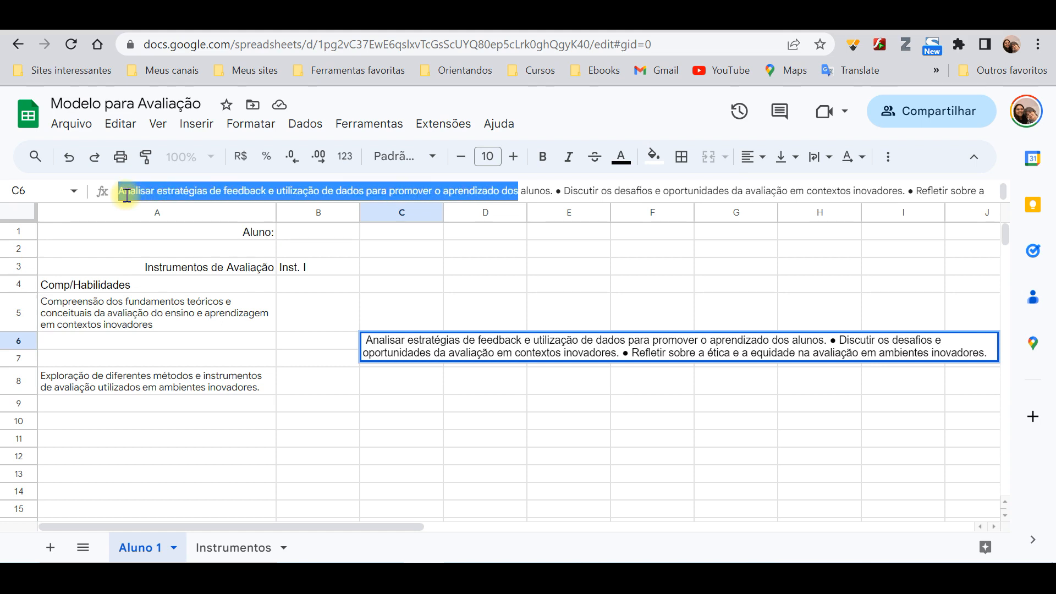
{"action": "key", "text": "shift+Right"}
{"action": "key", "text": "shift+Right"}
{"action": "key", "text": "shift+Right"}
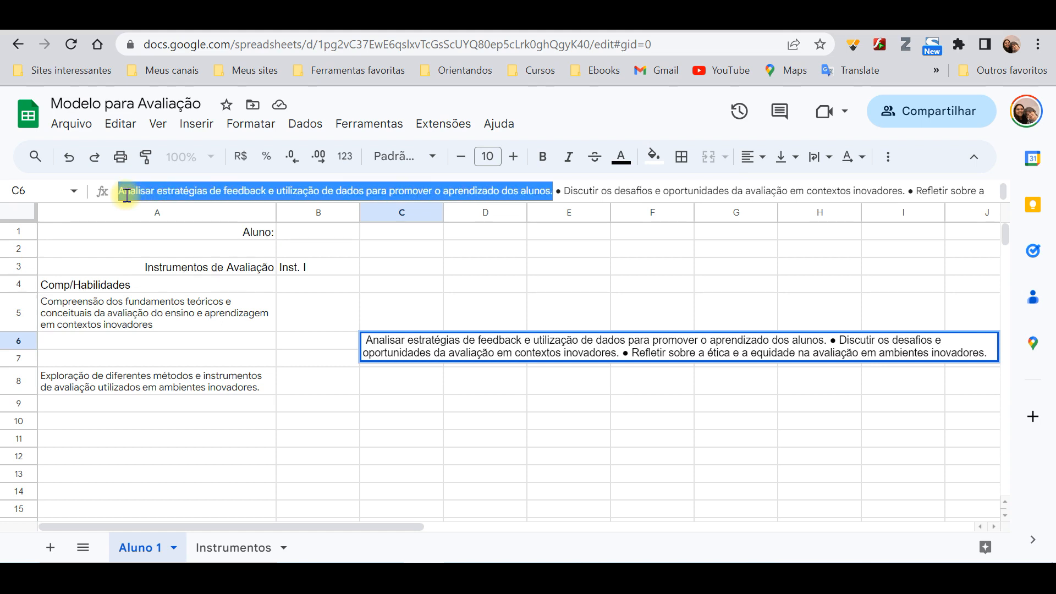
{"action": "key", "text": "ctrl+x"}
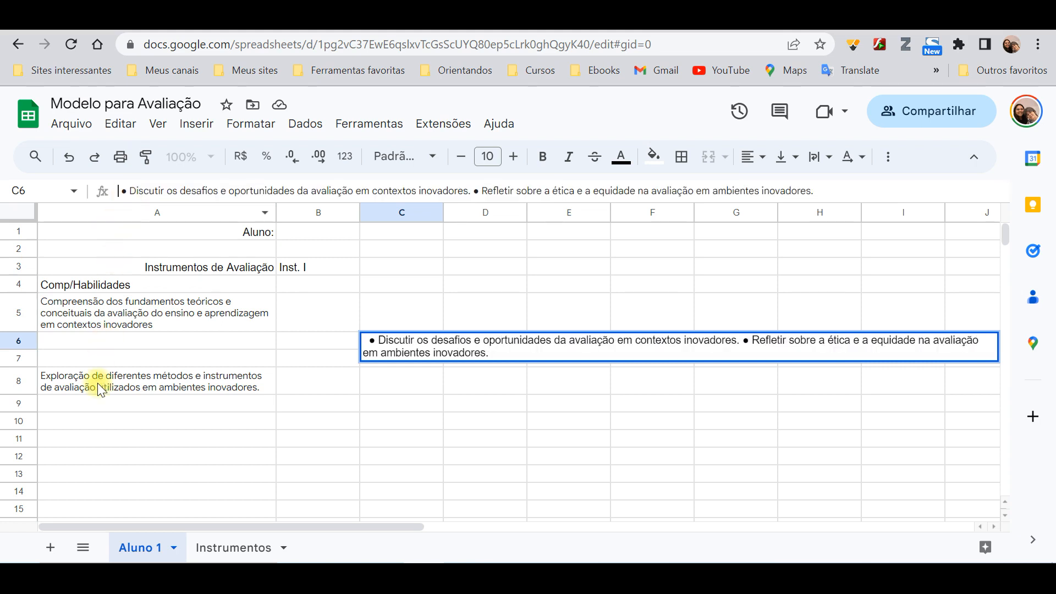
{"action": "left_click", "coordinate": [99, 442]}
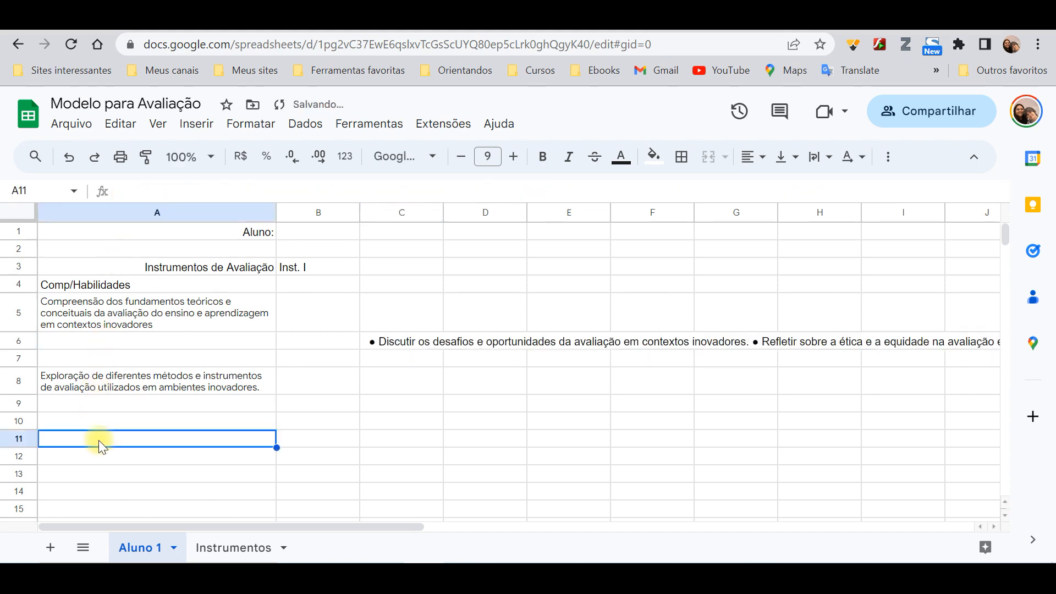
{"action": "key", "text": "ctrl+v"}
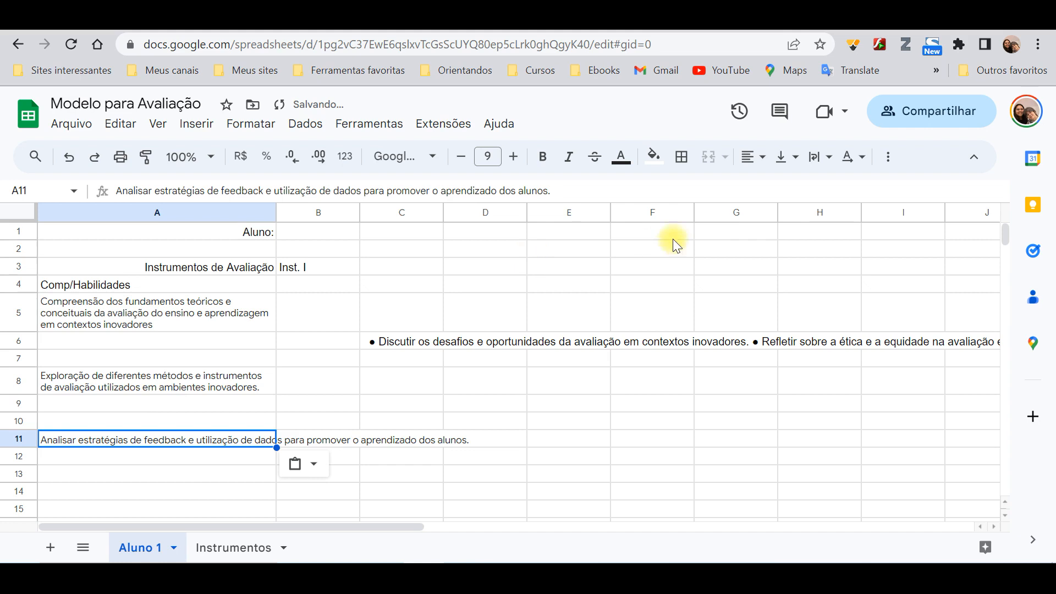
Wrap the text of the "Analisar estratégias de feedback" objective in A11
{"action": "left_click", "coordinate": [813, 159]}
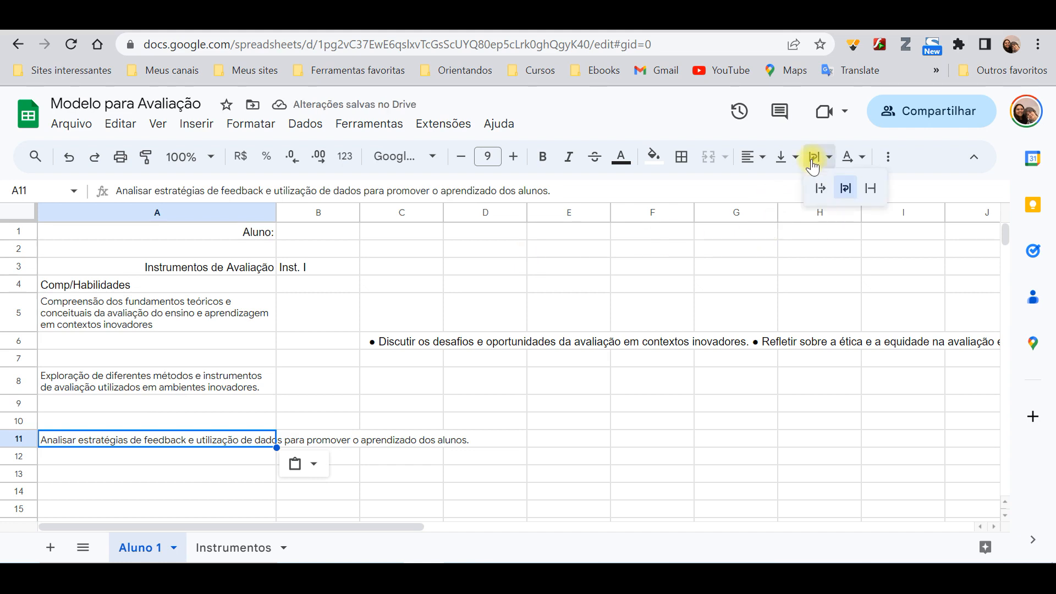
{"action": "left_click", "coordinate": [581, 478]}
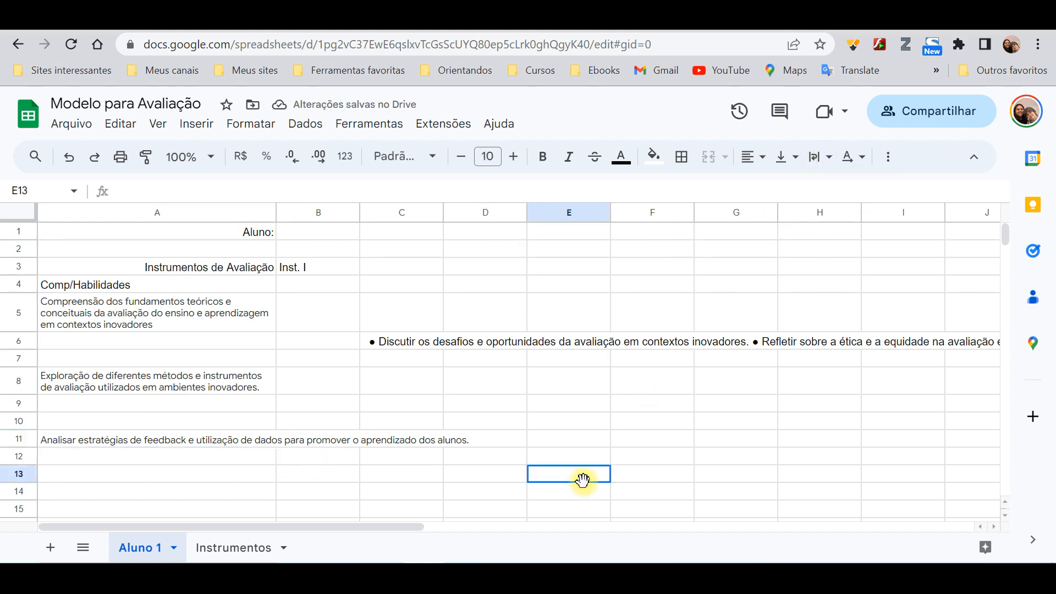
{"action": "left_click", "coordinate": [256, 446]}
{"action": "left_click", "coordinate": [815, 160]}
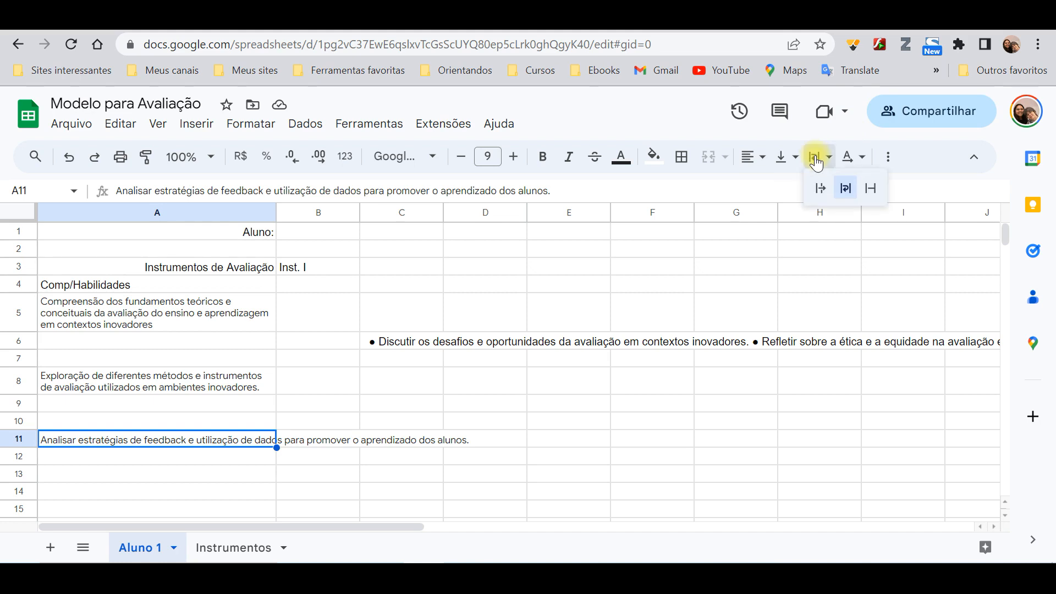
{"action": "left_click", "coordinate": [846, 188]}
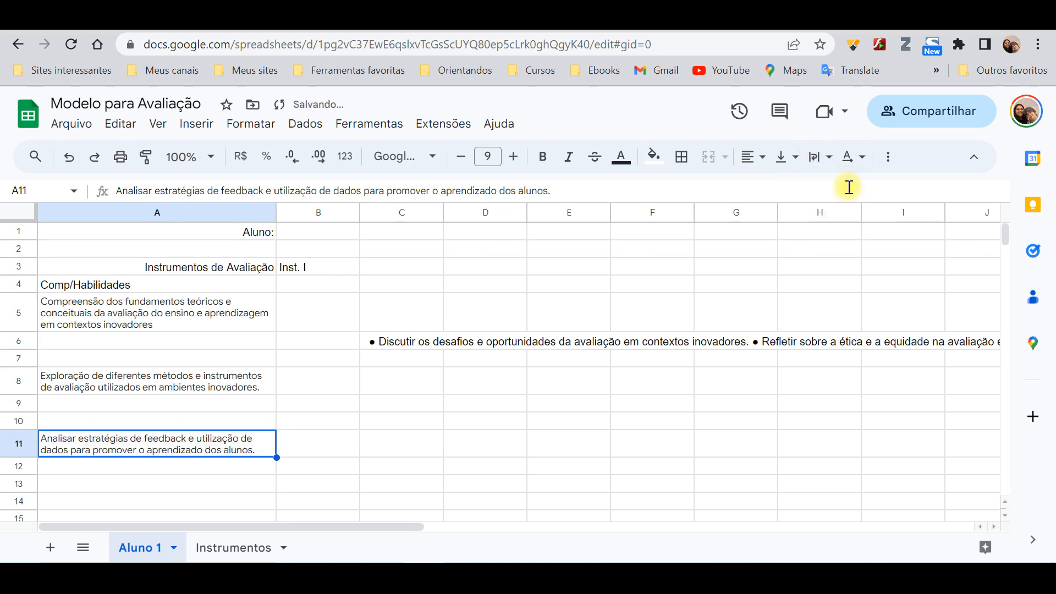
{"action": "left_click", "coordinate": [441, 470]}
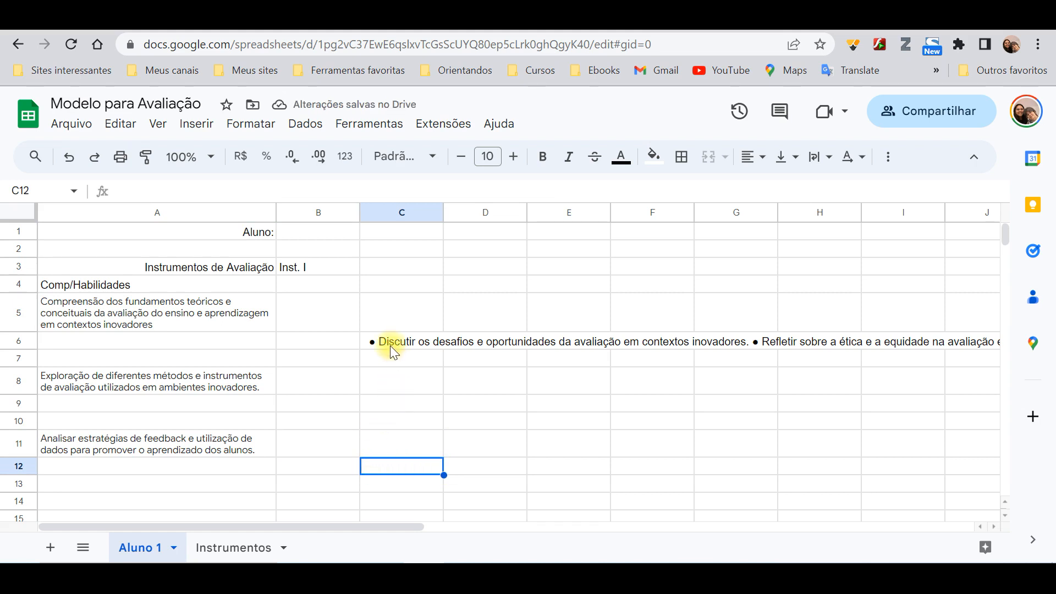
Move "Discutir os desafios e oportunidades da avaliação em contextos inovadores." from C6 to A14, leaving its bullet behind
{"action": "left_click", "coordinate": [296, 480]}
{"action": "left_click_drag", "start_coordinate": [296, 479], "coordinate": [296, 460]}
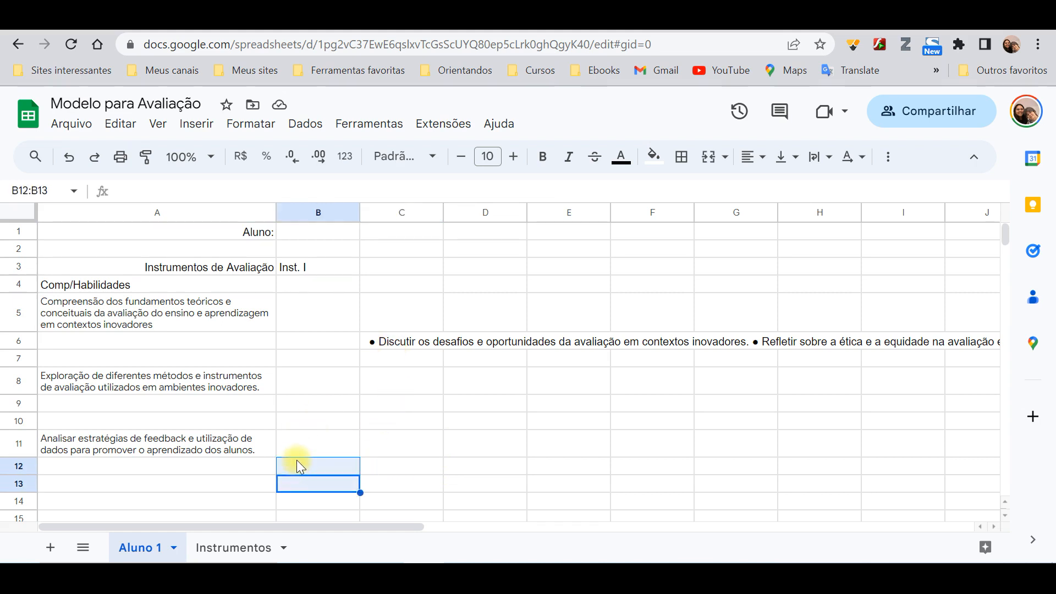
{"action": "left_click", "coordinate": [135, 502]}
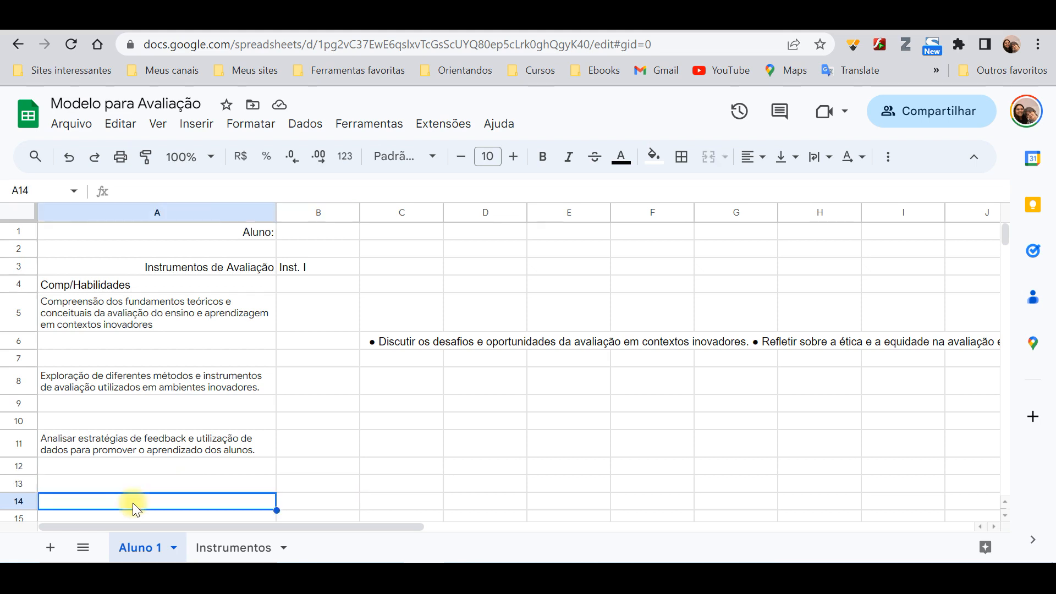
{"action": "left_click", "coordinate": [394, 346]}
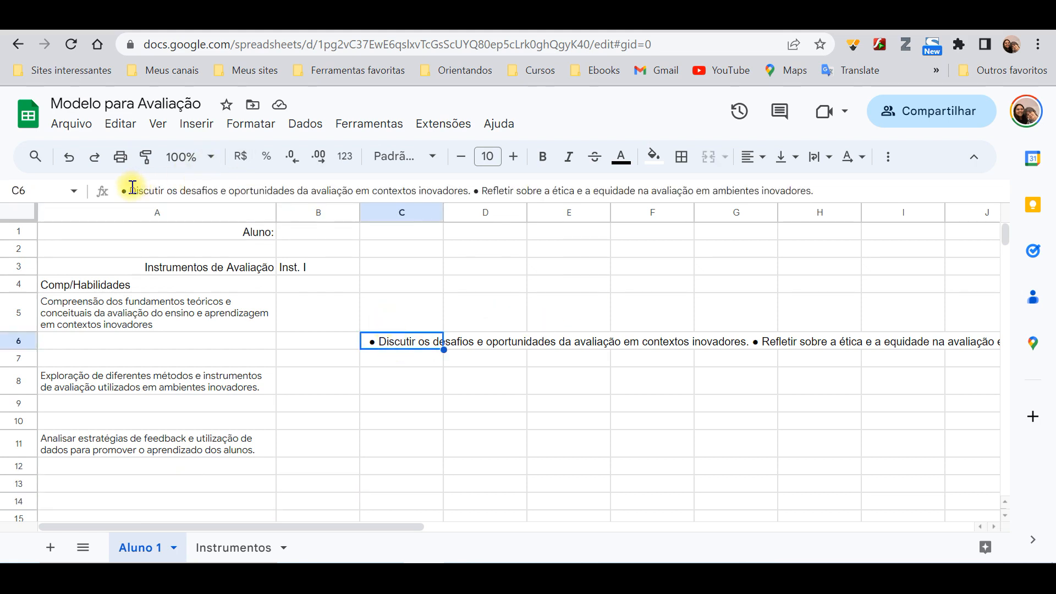
{"action": "left_click_drag", "start_coordinate": [133, 187], "coordinate": [472, 197]}
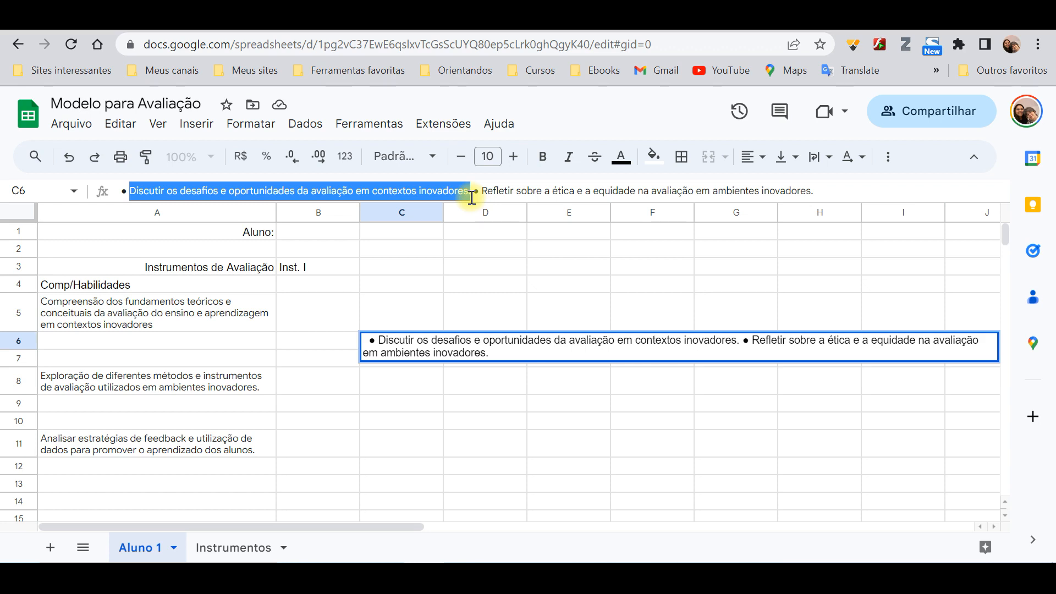
{"action": "key", "text": "ctrl+x"}
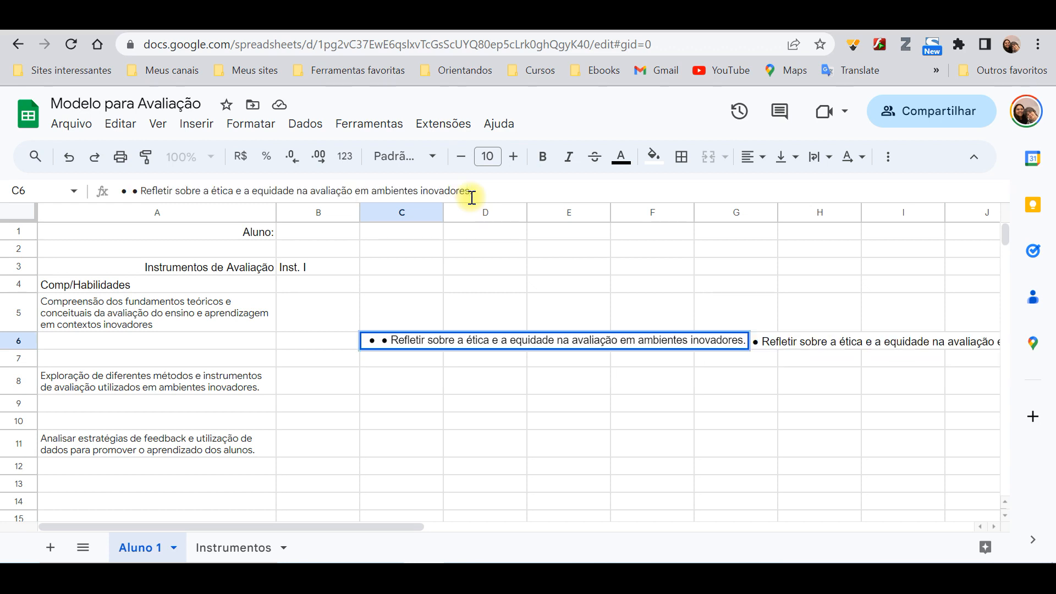
{"action": "double_click", "coordinate": [162, 500]}
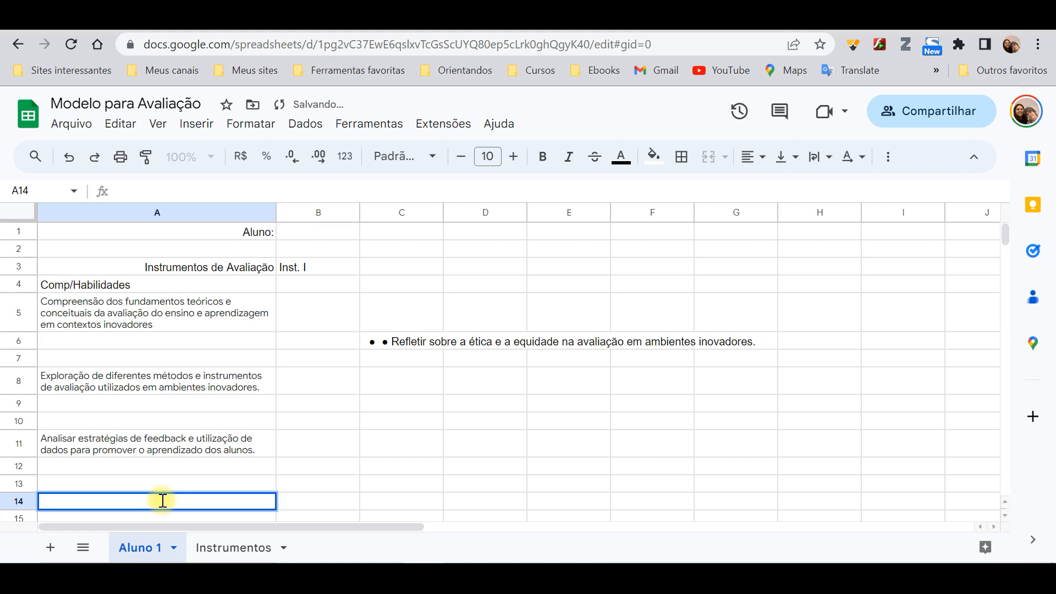
{"action": "key", "text": "ctrl+v"}
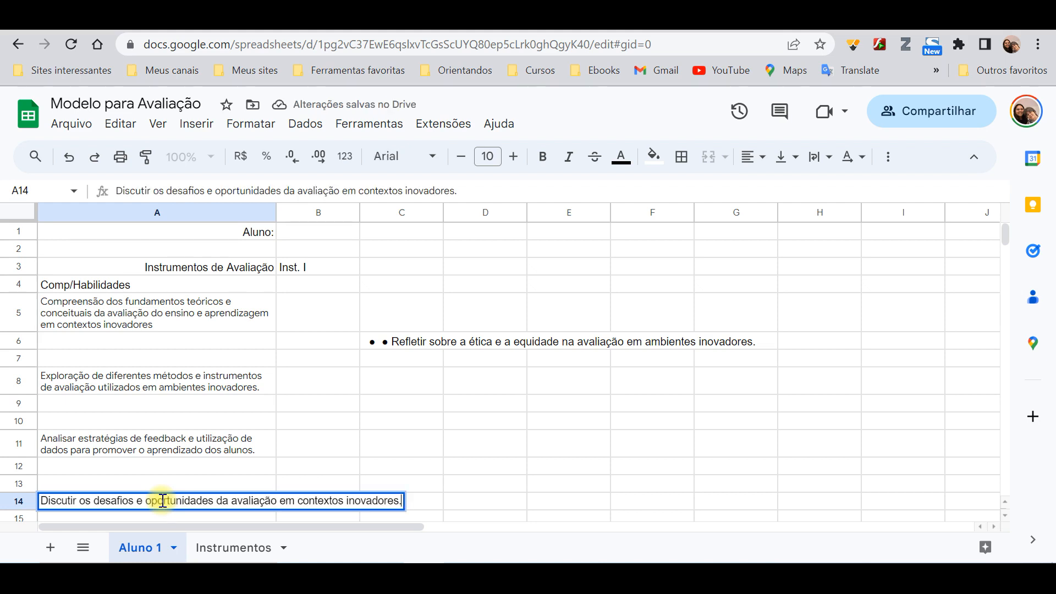
{"action": "left_click", "coordinate": [481, 504]}
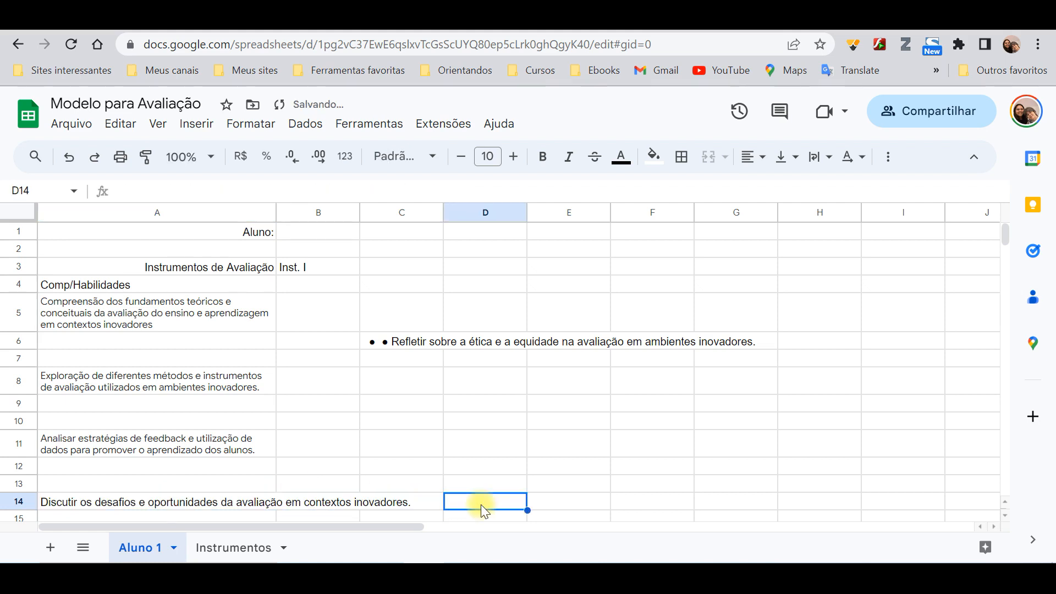
Wrap the text of the "Discutir os desafios" objective in A14
{"action": "left_click", "coordinate": [233, 502]}
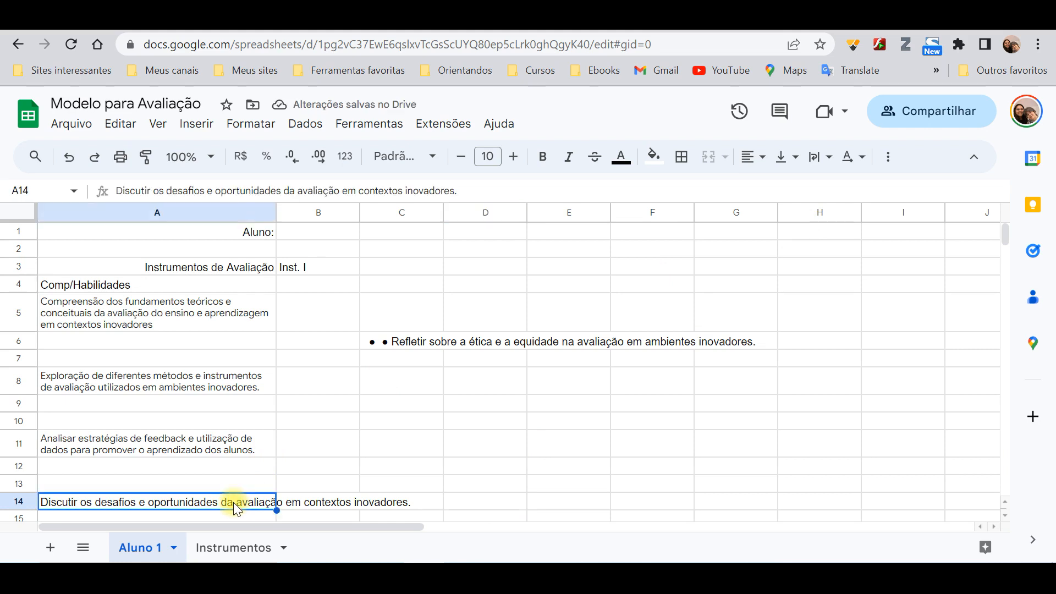
{"action": "left_click", "coordinate": [814, 159]}
{"action": "left_click", "coordinate": [813, 163]}
{"action": "left_click", "coordinate": [814, 163]}
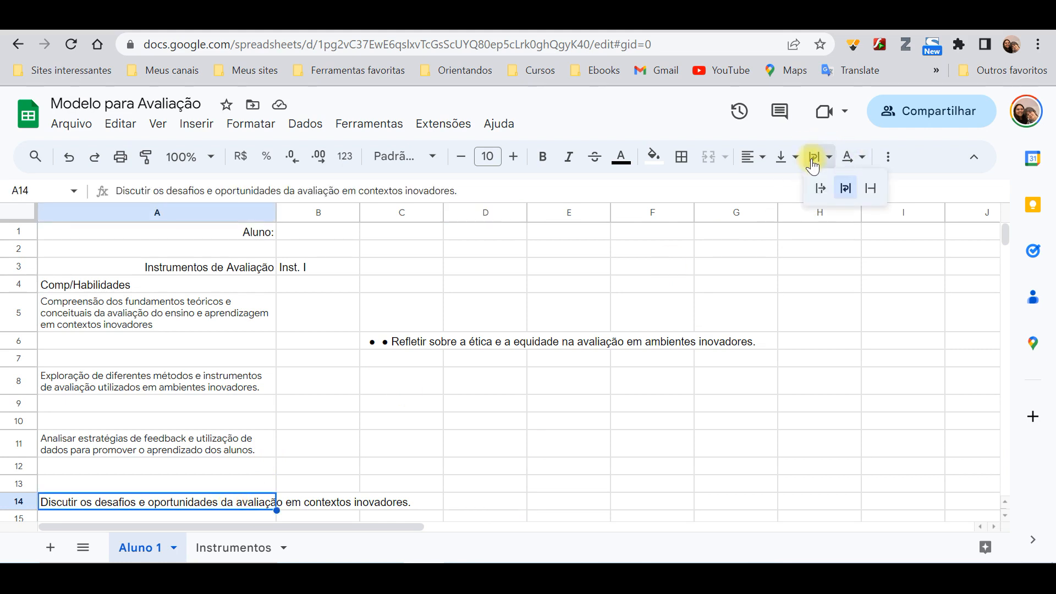
{"action": "left_click", "coordinate": [846, 188]}
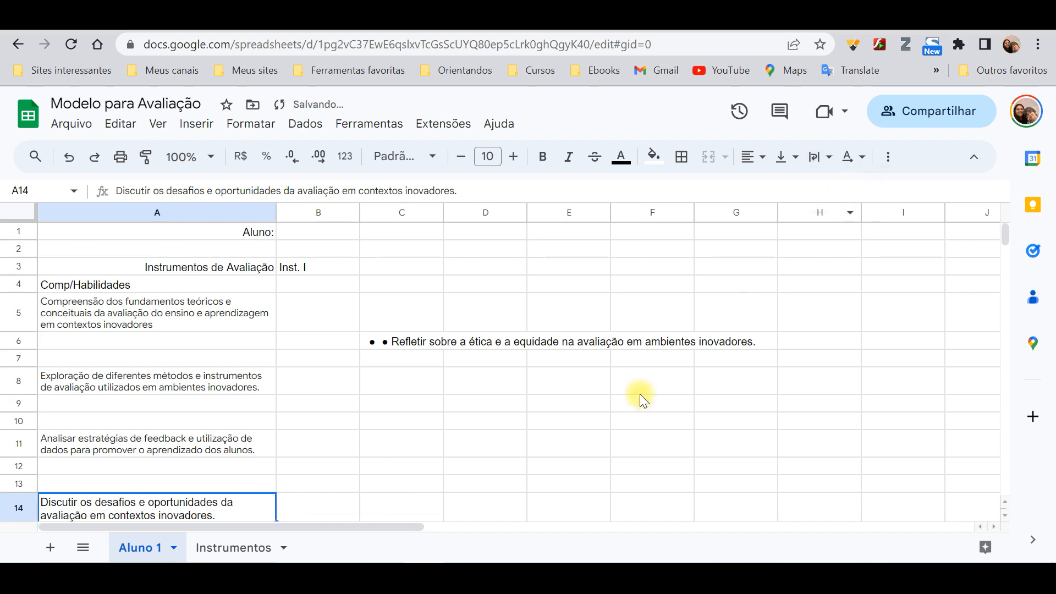
{"action": "left_click", "coordinate": [471, 480]}
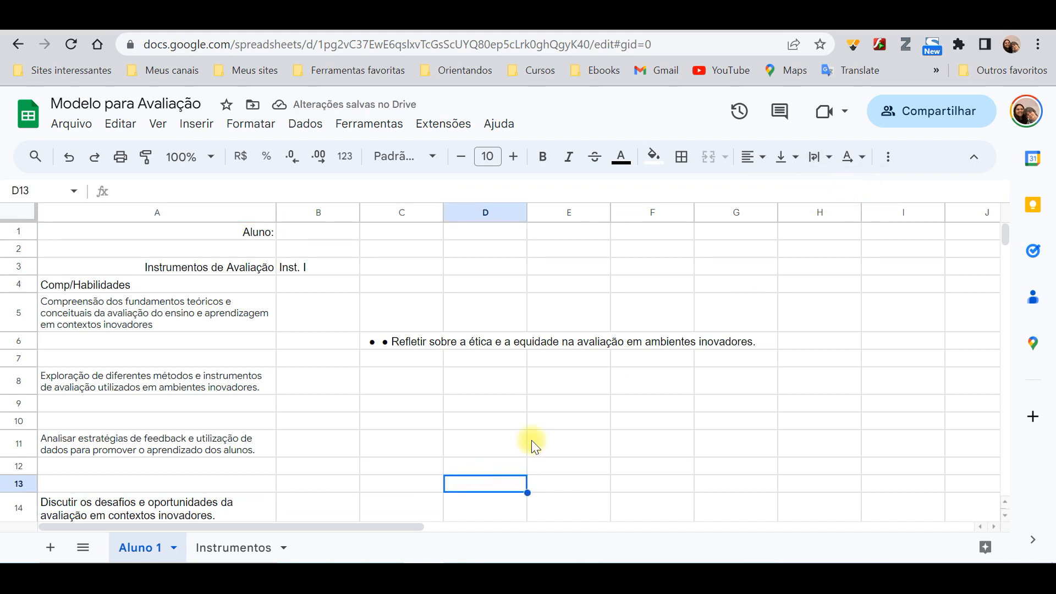
Move "Refletir sobre a ética e a equidade na avaliação em ambientes inovadores." from C6 to A17 without the bullets
{"action": "left_click", "coordinate": [670, 410]}
{"action": "left_click_drag", "start_coordinate": [670, 410], "coordinate": [667, 371]}
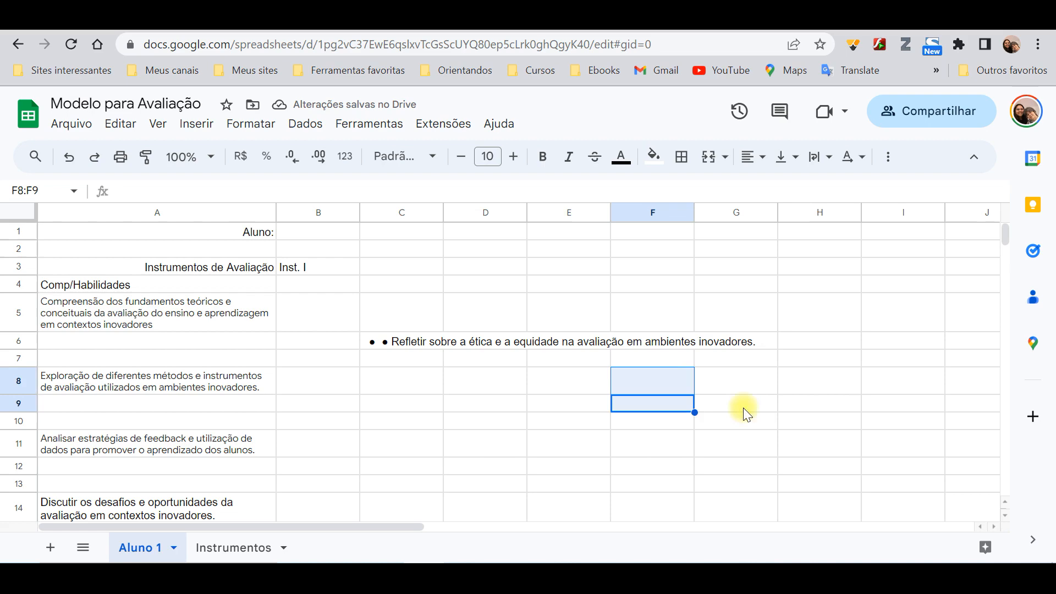
{"action": "left_click_drag", "start_coordinate": [1002, 237], "coordinate": [1001, 236]}
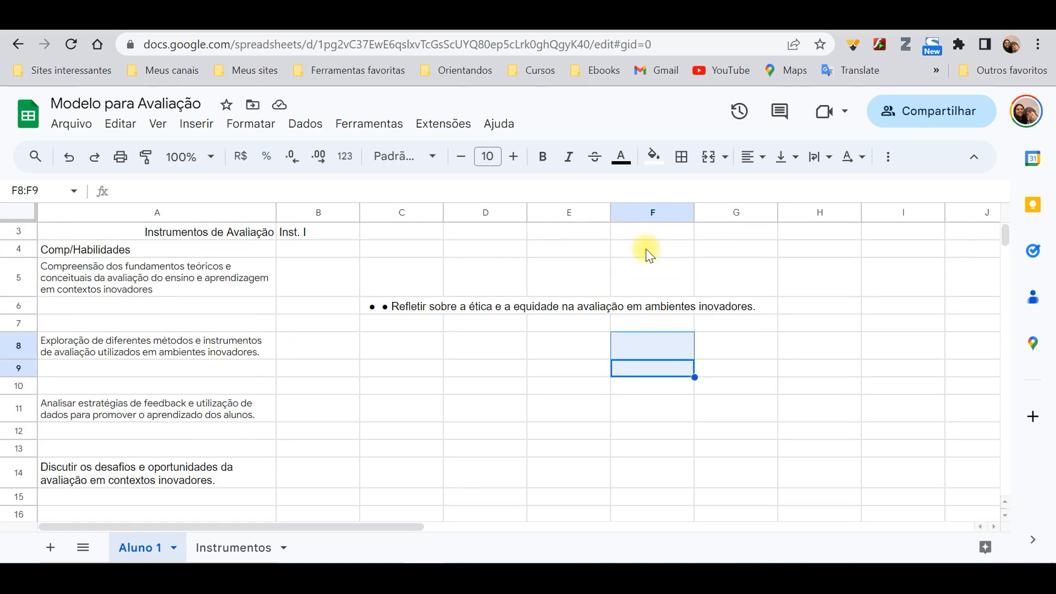
{"action": "left_click", "coordinate": [434, 309]}
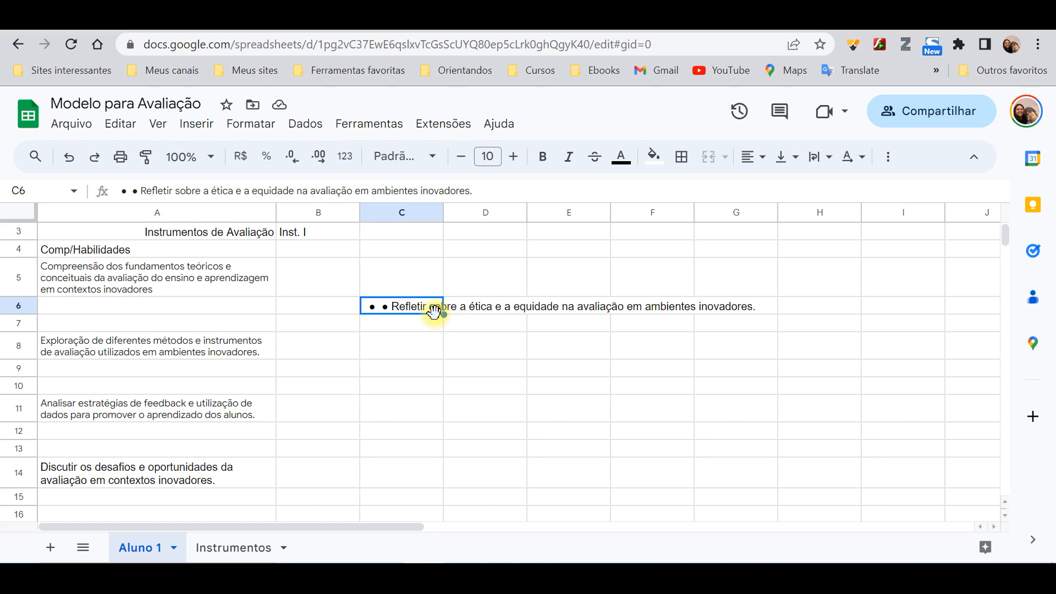
{"action": "key", "text": "ctrl+c"}
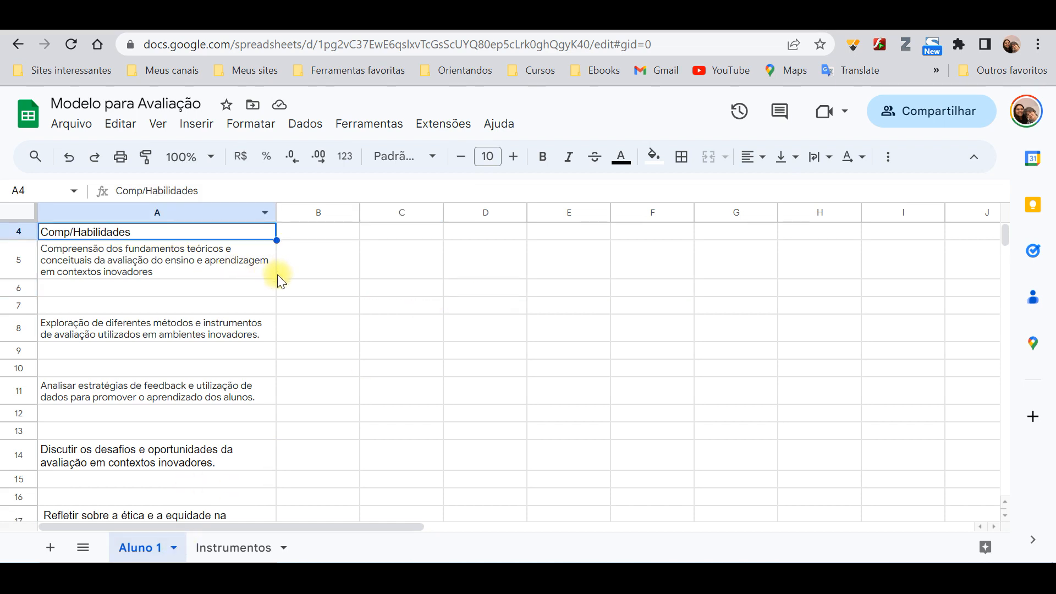
Narrow column A and merge each objective's cell with column B in rows 5, 8, 11, 14 and 17
{"action": "left_click_drag", "start_coordinate": [277, 211], "coordinate": [138, 211]}
{"action": "left_click_drag", "start_coordinate": [98, 320], "coordinate": [174, 309]}
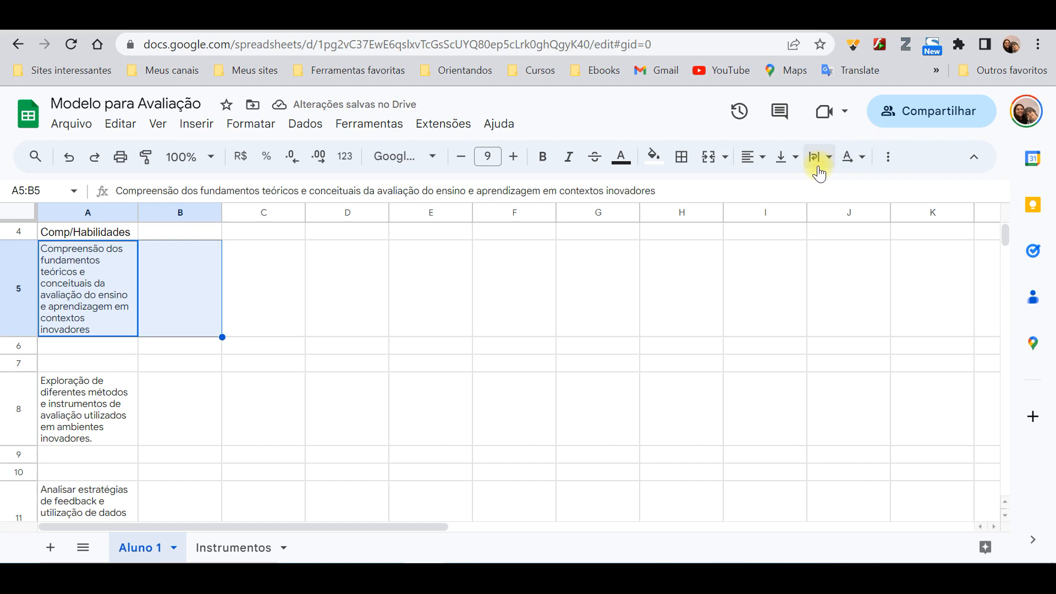
{"action": "left_click", "coordinate": [710, 158]}
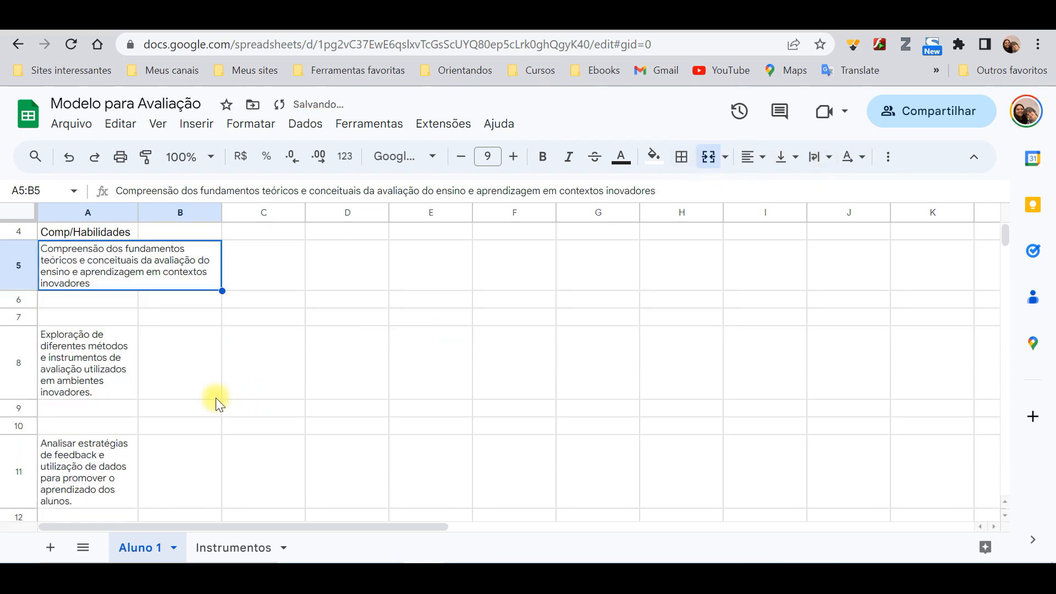
{"action": "left_click_drag", "start_coordinate": [125, 381], "coordinate": [163, 381]}
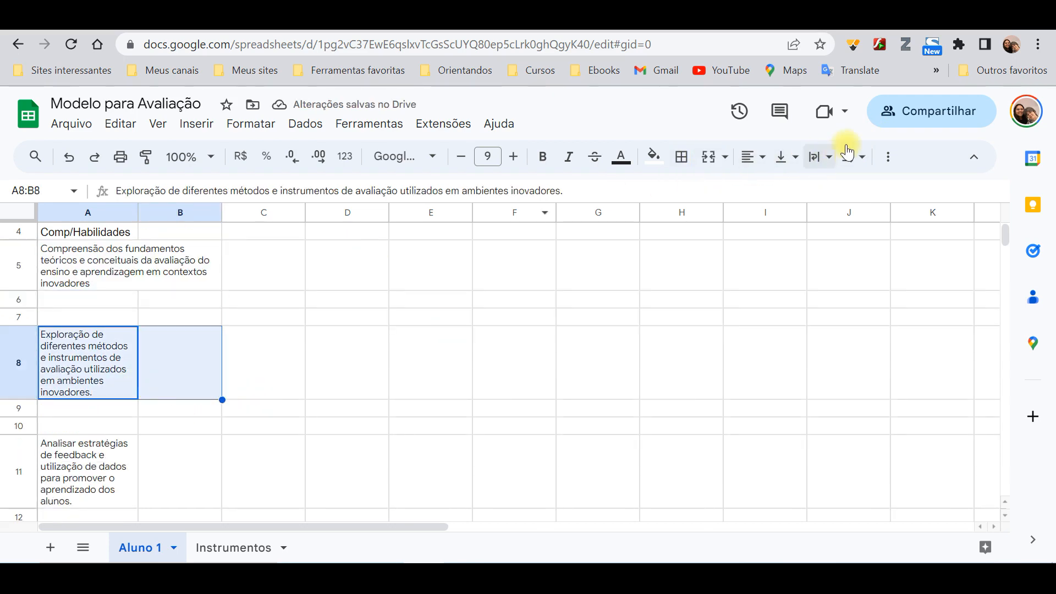
{"action": "left_click", "coordinate": [713, 161]}
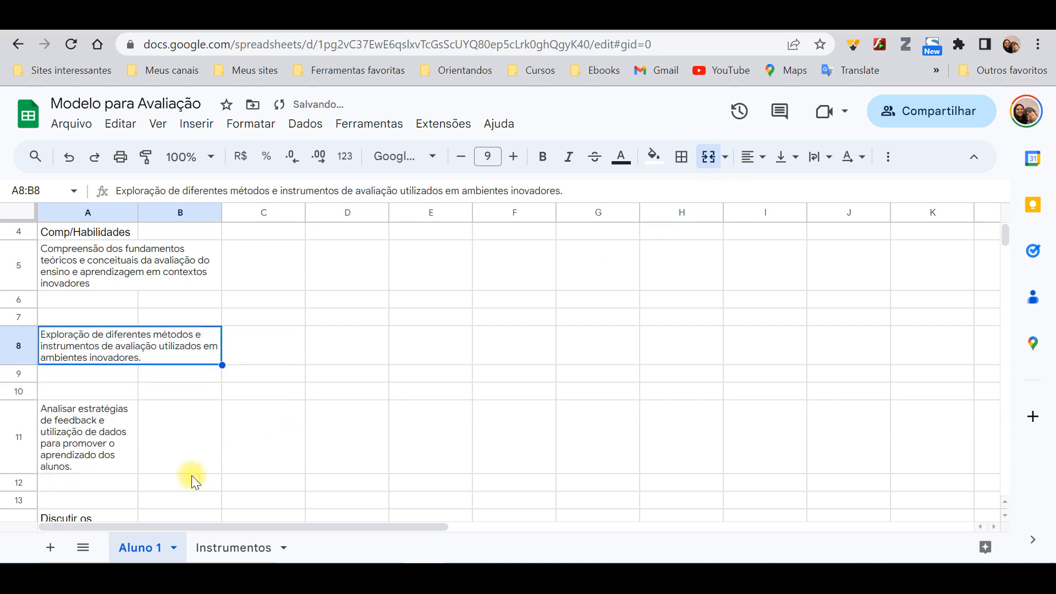
{"action": "left_click_drag", "start_coordinate": [112, 448], "coordinate": [178, 442]}
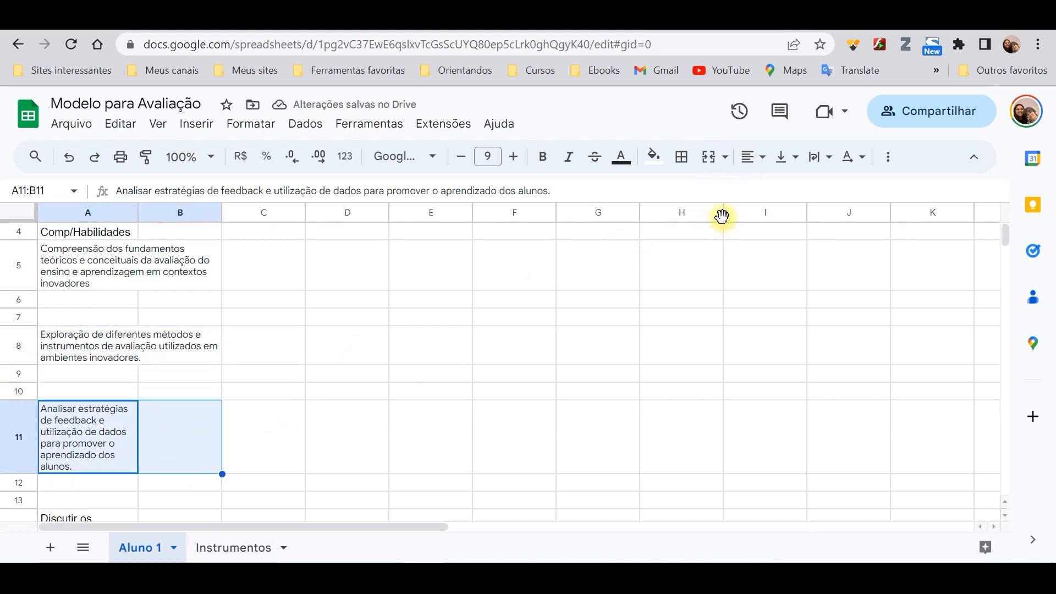
{"action": "left_click", "coordinate": [708, 158]}
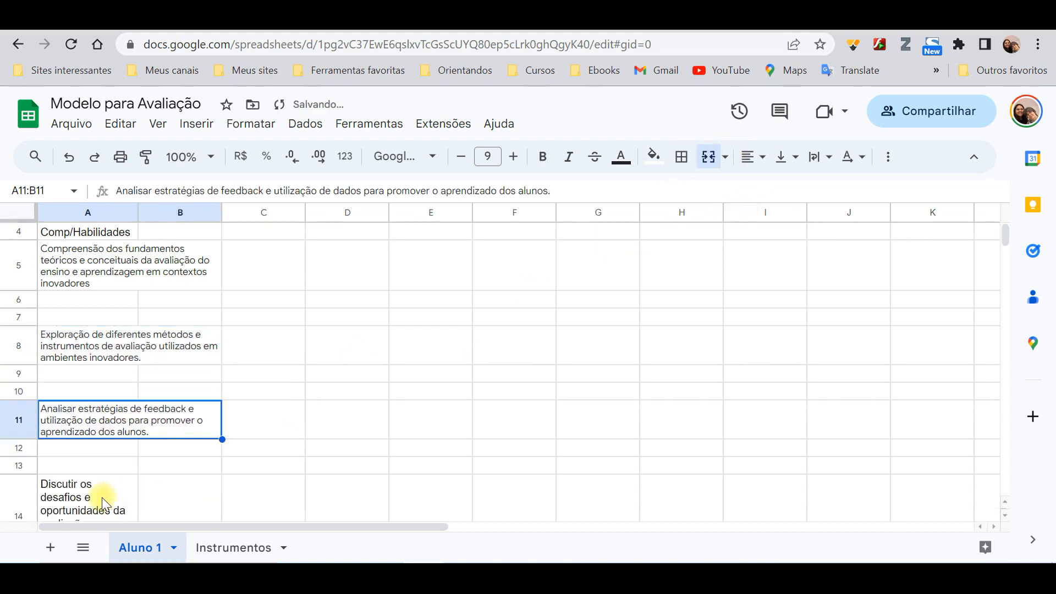
{"action": "left_click_drag", "start_coordinate": [103, 502], "coordinate": [177, 495]}
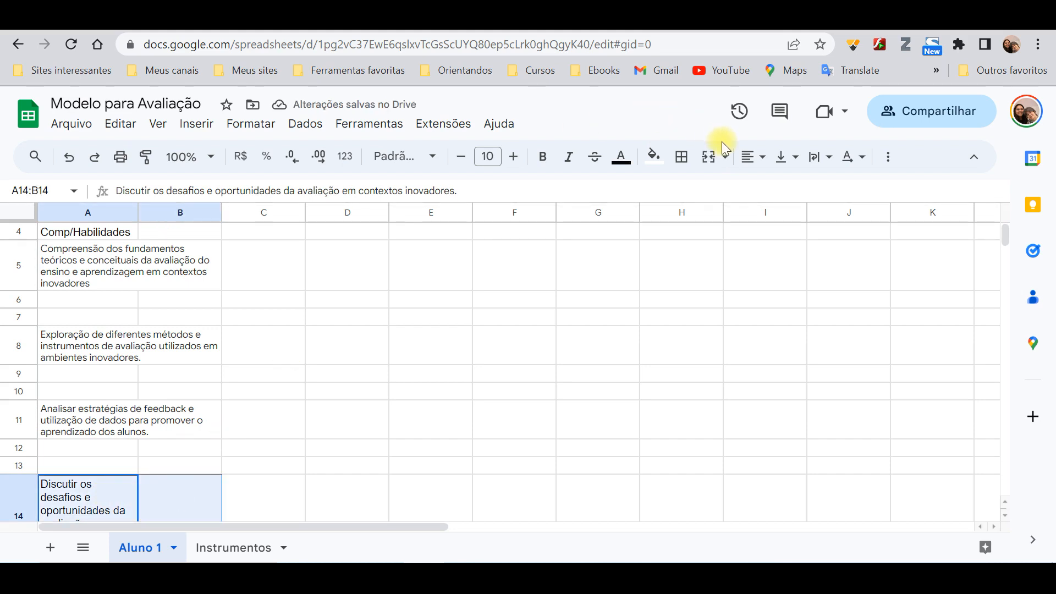
{"action": "left_click", "coordinate": [709, 158]}
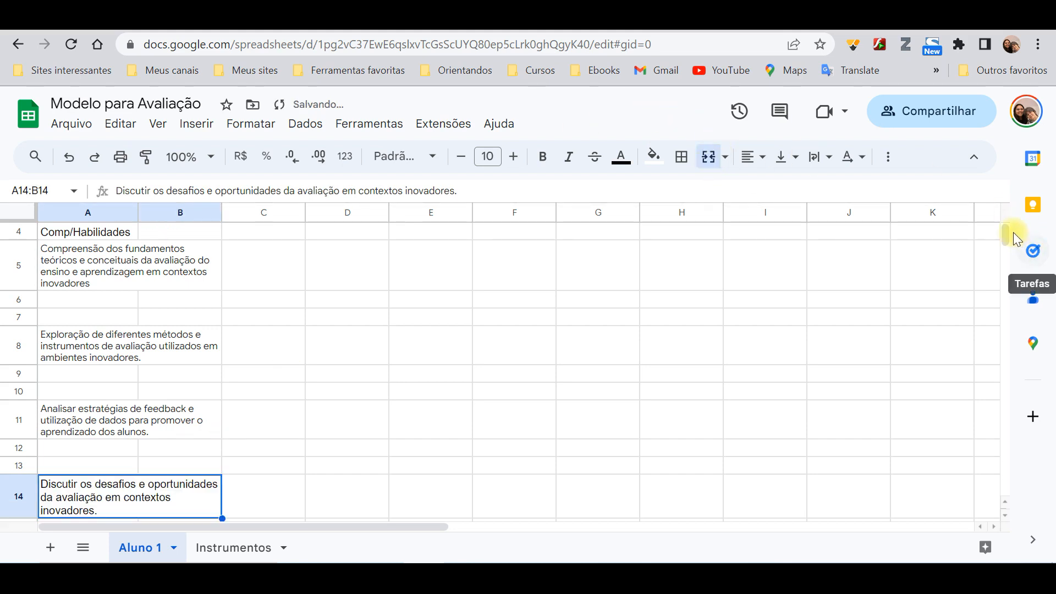
{"action": "left_click_drag", "start_coordinate": [1004, 236], "coordinate": [1004, 238]}
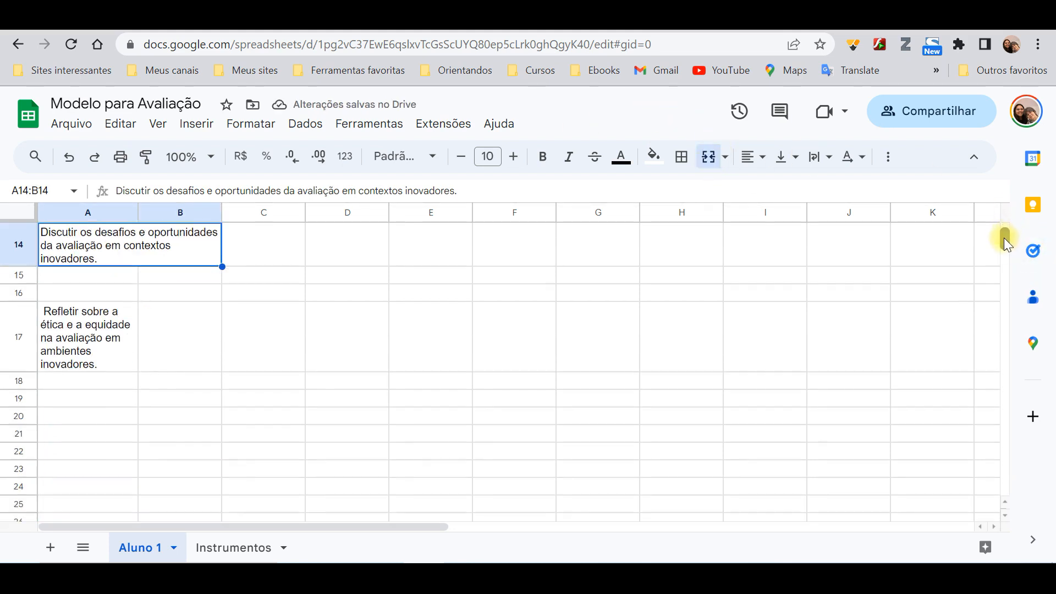
{"action": "left_click_drag", "start_coordinate": [95, 333], "coordinate": [160, 337]}
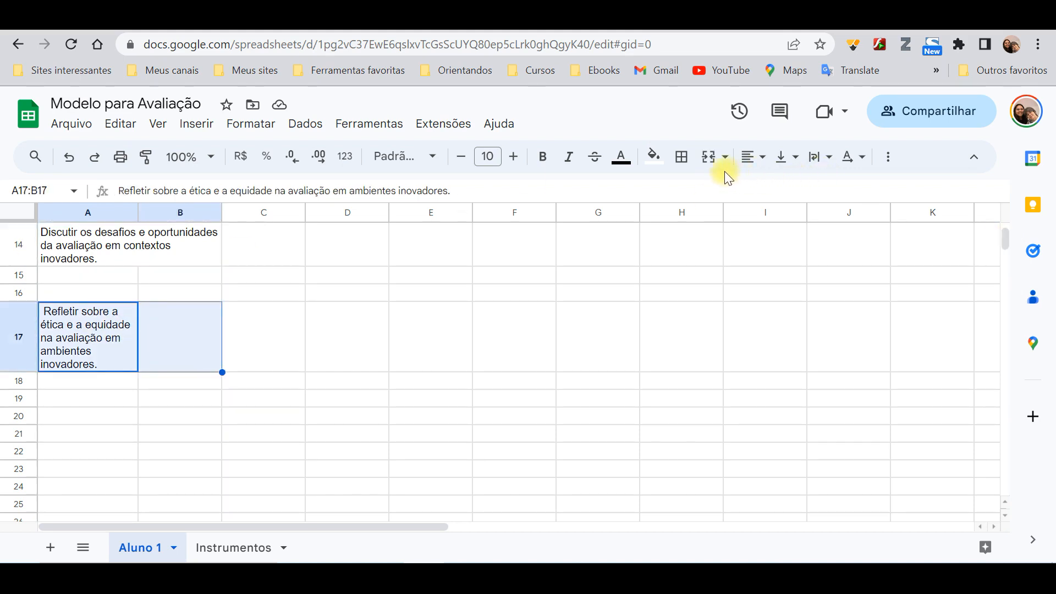
{"action": "left_click", "coordinate": [709, 158]}
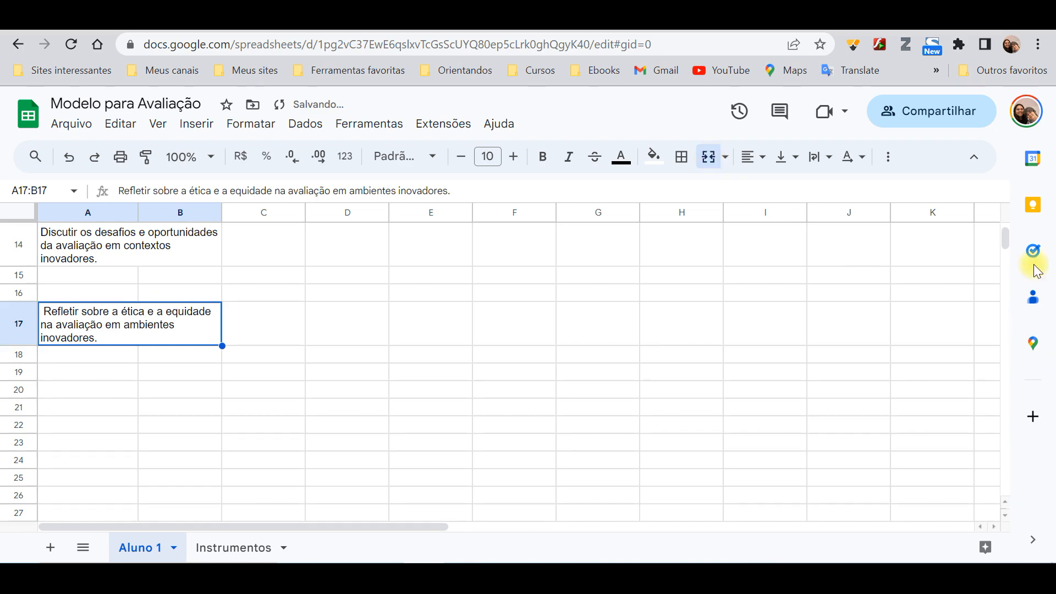
Split the row 4 heading into "Competências" in A4 and "/Habilidades" in B4, narrowing column A to fit the first word
{"action": "left_click_drag", "start_coordinate": [1006, 240], "coordinate": [1007, 236]}
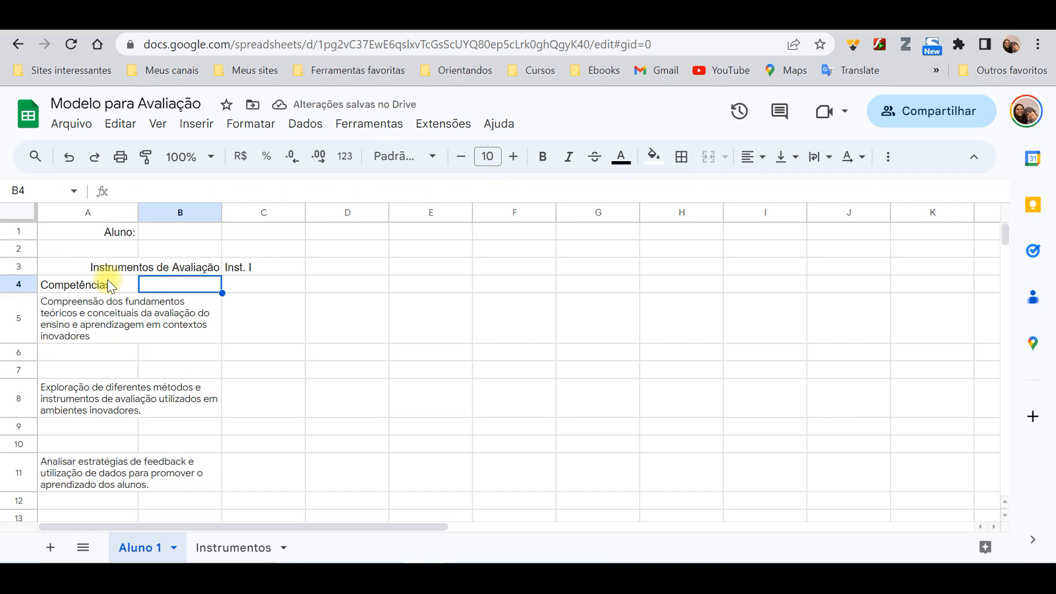
{"action": "left_click_drag", "start_coordinate": [137, 216], "coordinate": [116, 216]}
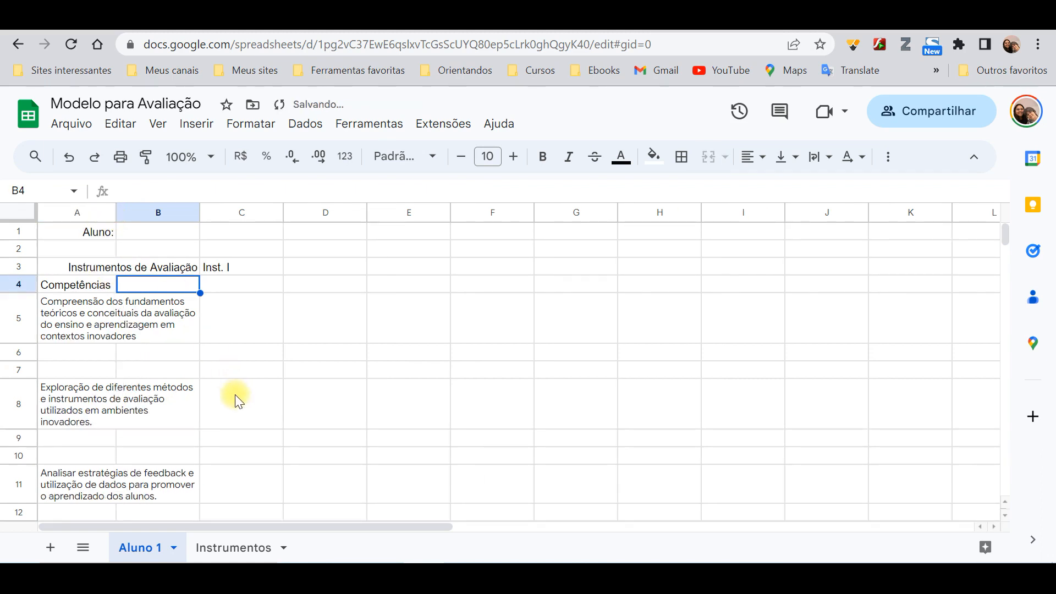
{"action": "type", "text": "/"}
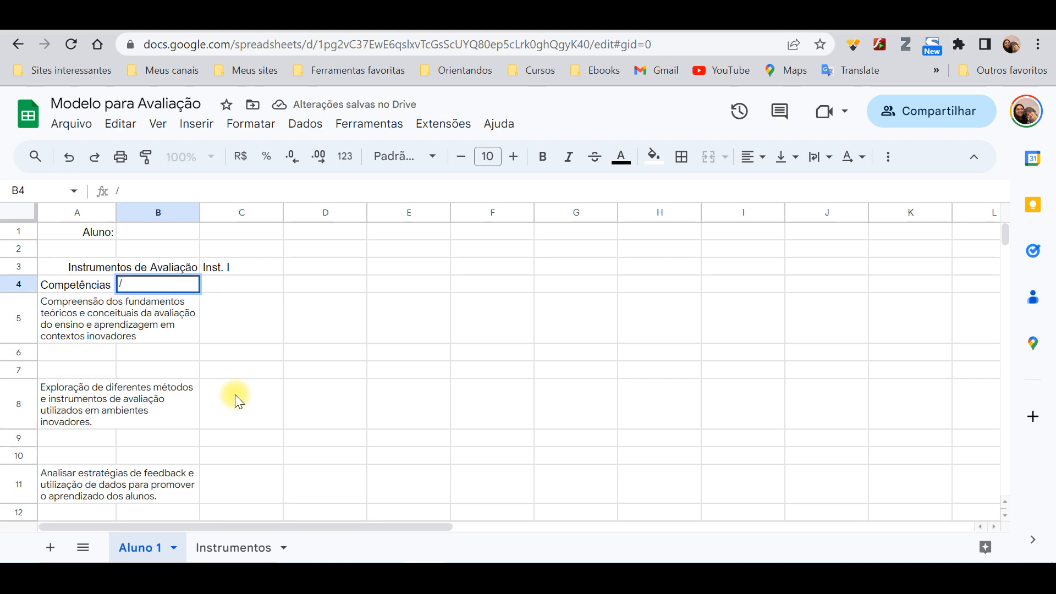
{"action": "type", "text": "Ha"}
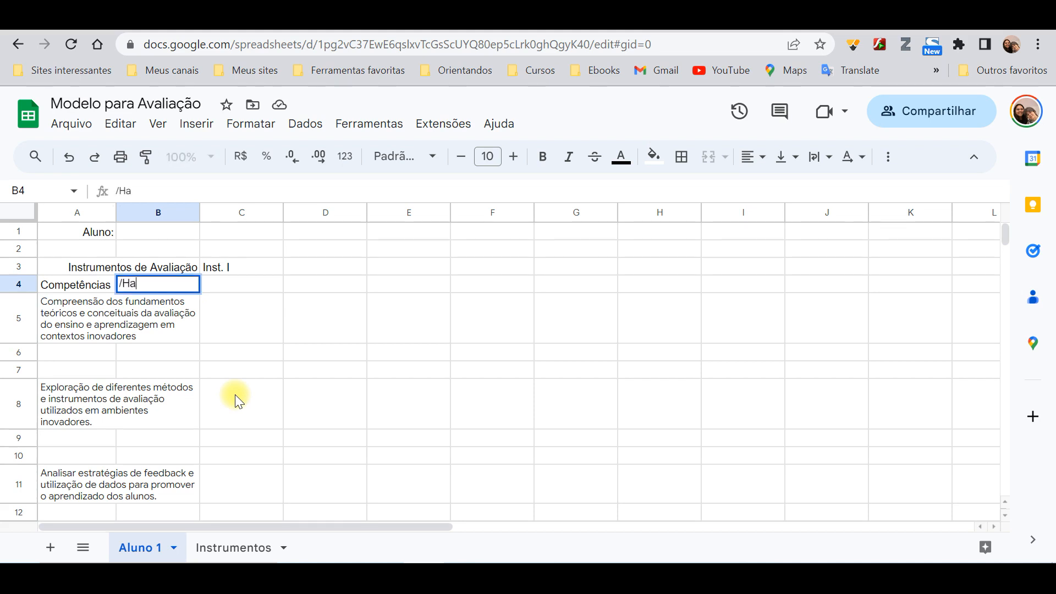
{"action": "type", "text": "bilidades"}
{"action": "key", "text": "Return"}
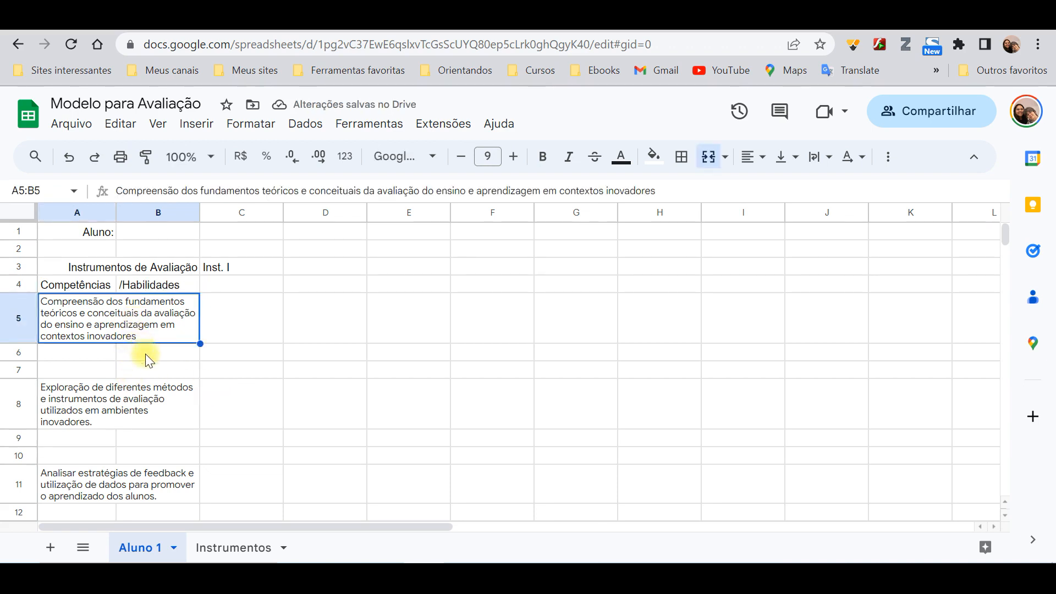
{"action": "left_click", "coordinate": [148, 361]}
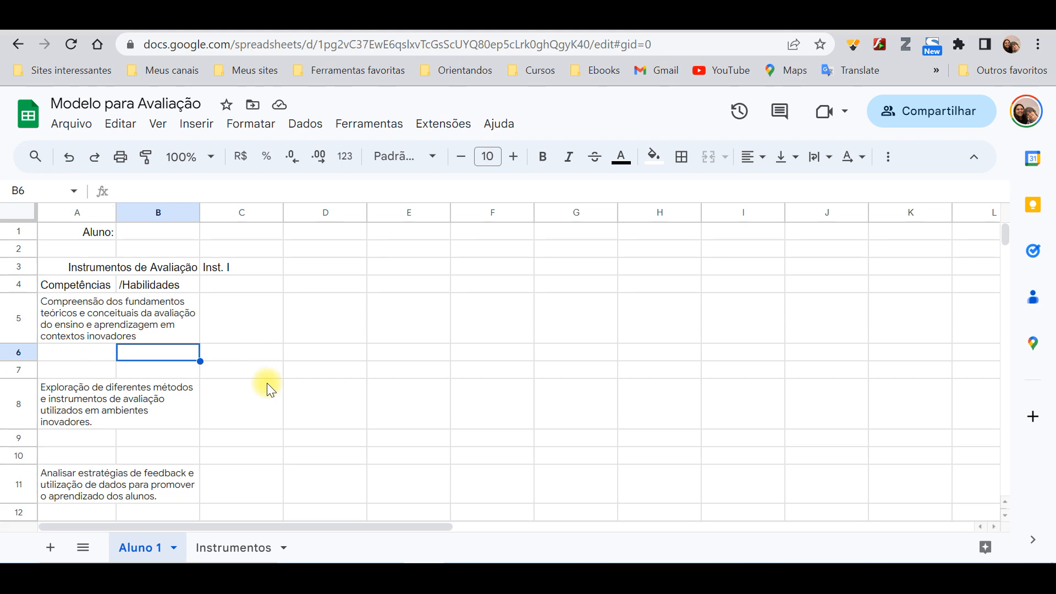
Change the instrument heading in C3 to "Instrum.1" and center it horizontally
{"action": "left_click", "coordinate": [216, 268]}
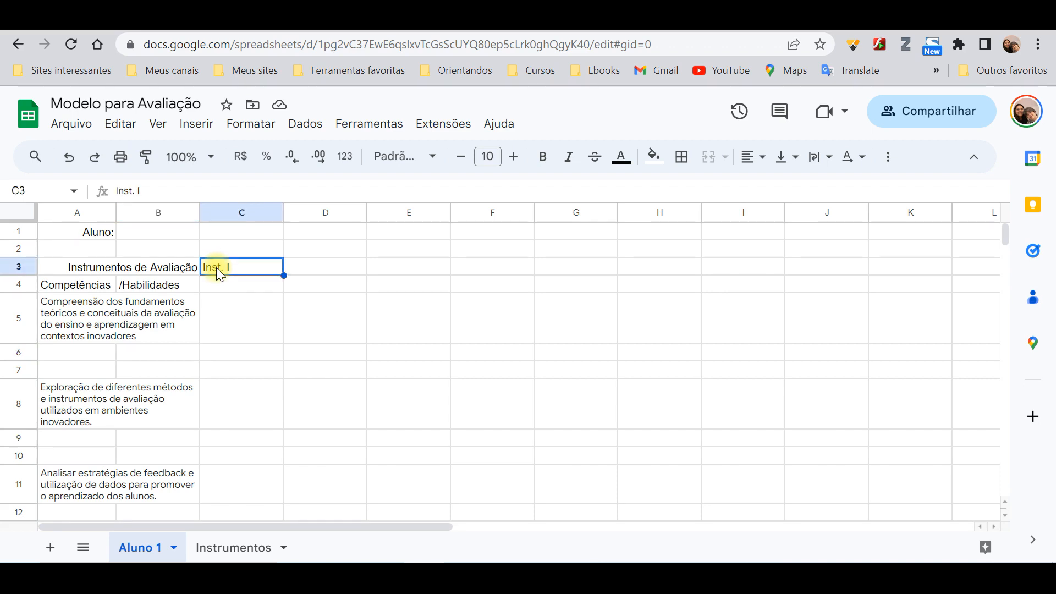
{"action": "type", "text": "Instrum.1"}
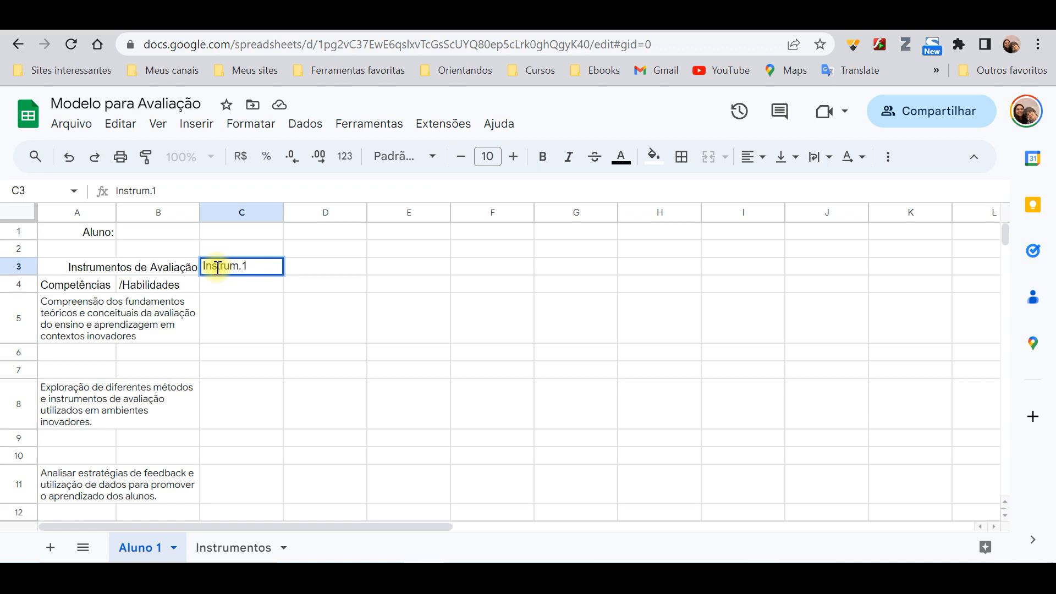
{"action": "key", "text": "Return"}
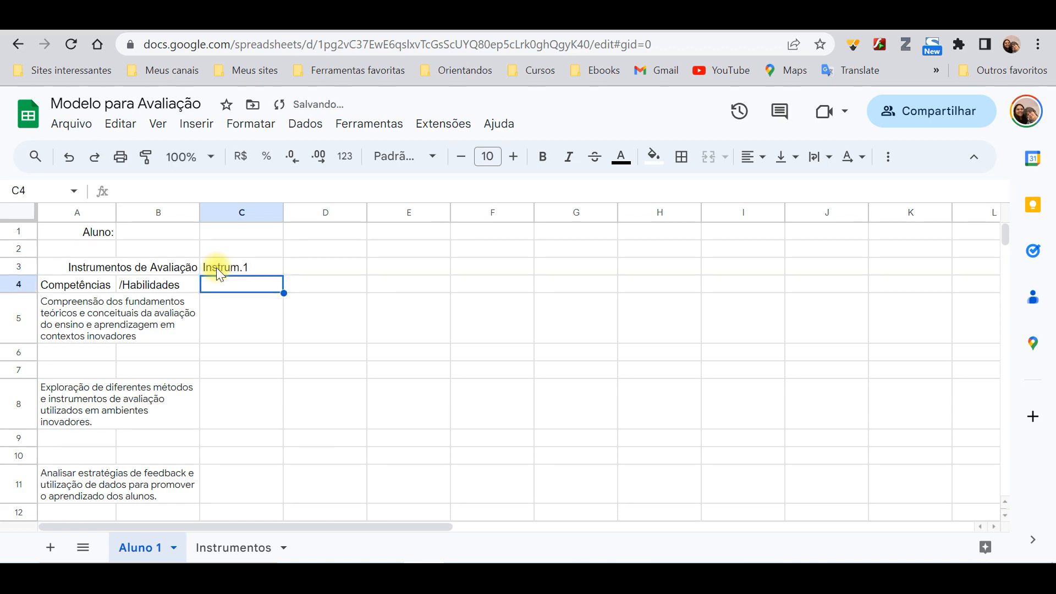
{"action": "left_click", "coordinate": [223, 266]}
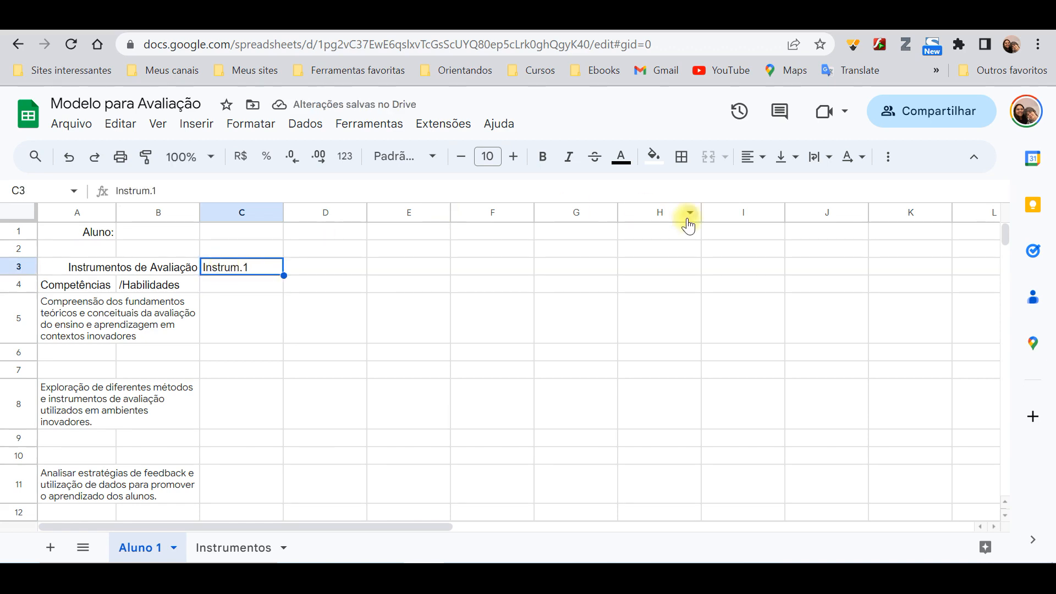
{"action": "left_click", "coordinate": [764, 157]}
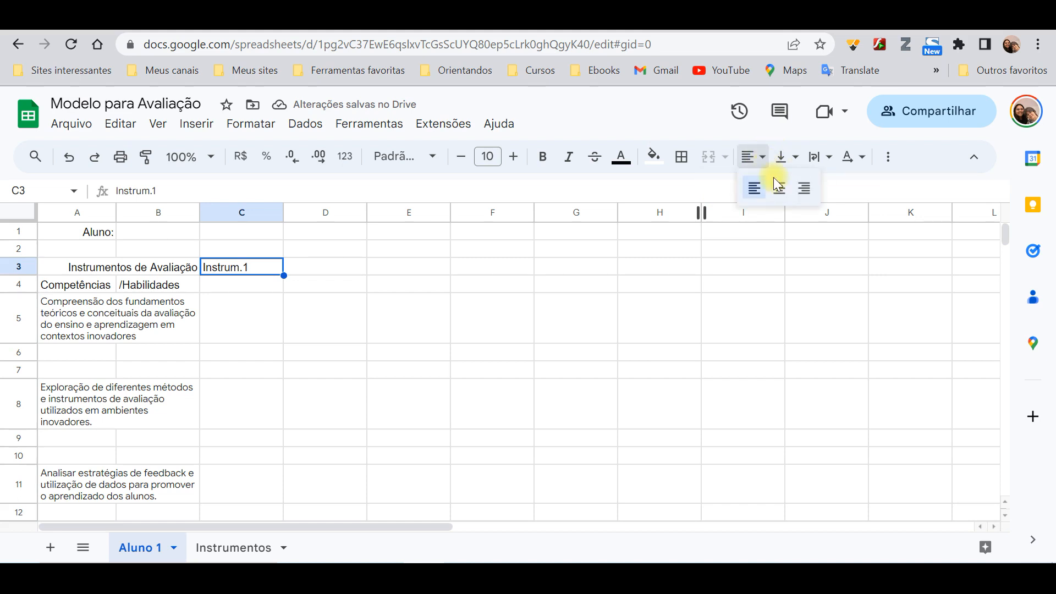
{"action": "left_click", "coordinate": [780, 185]}
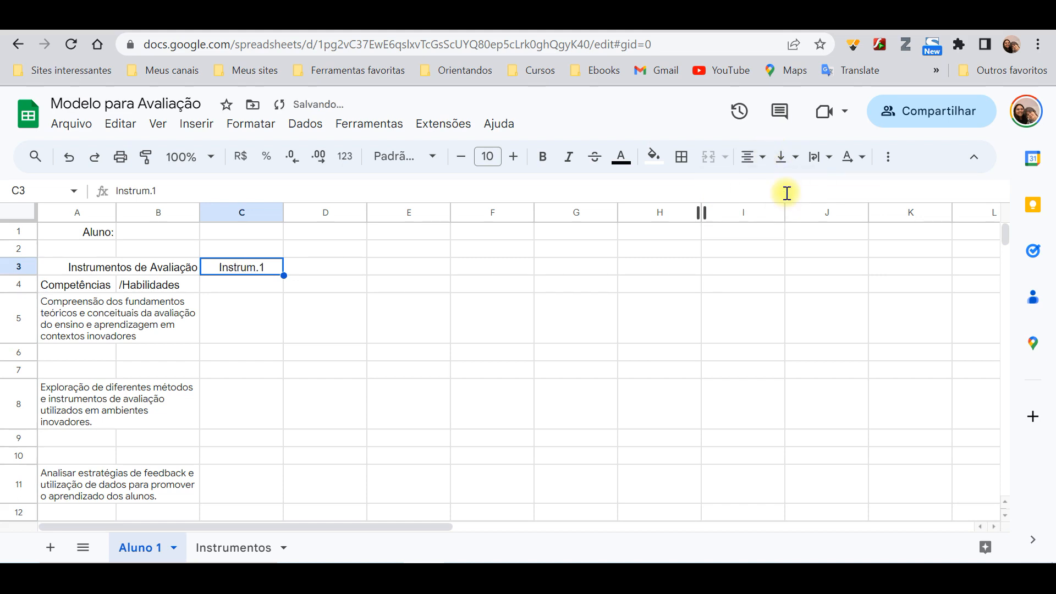
{"action": "left_click", "coordinate": [302, 369]}
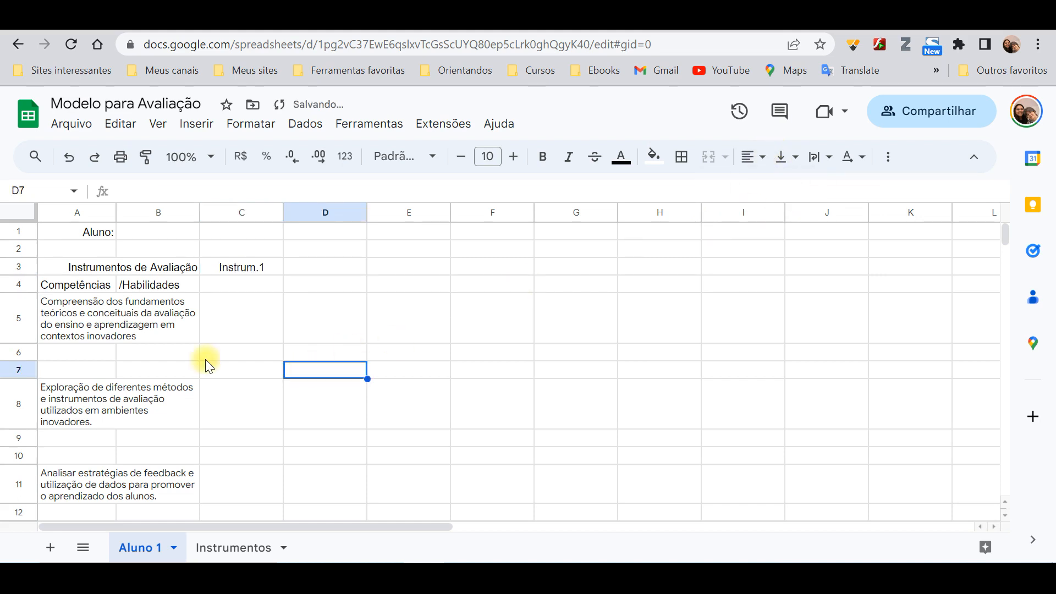
Enter the skill code "H1.1" in A6 below the first objective and align it to the right
{"action": "left_click", "coordinate": [124, 351]}
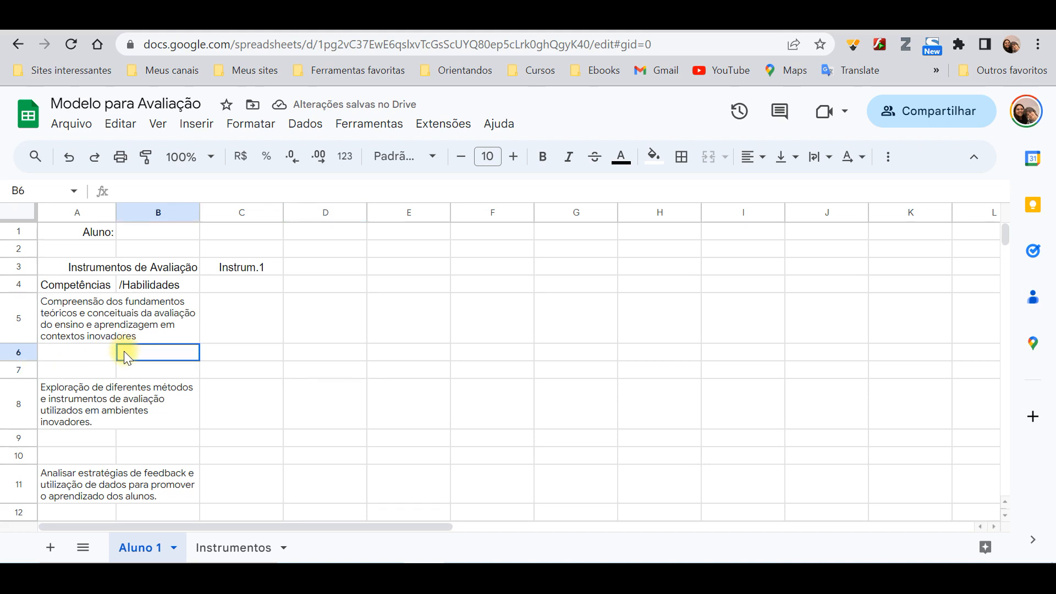
{"action": "left_click", "coordinate": [88, 353]}
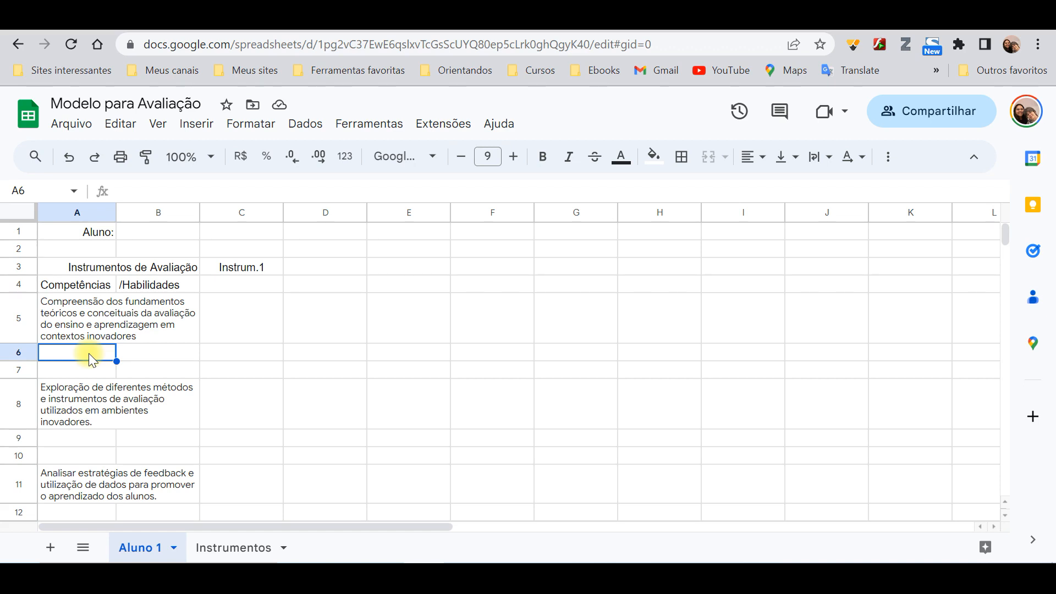
{"action": "type", "text": "H"}
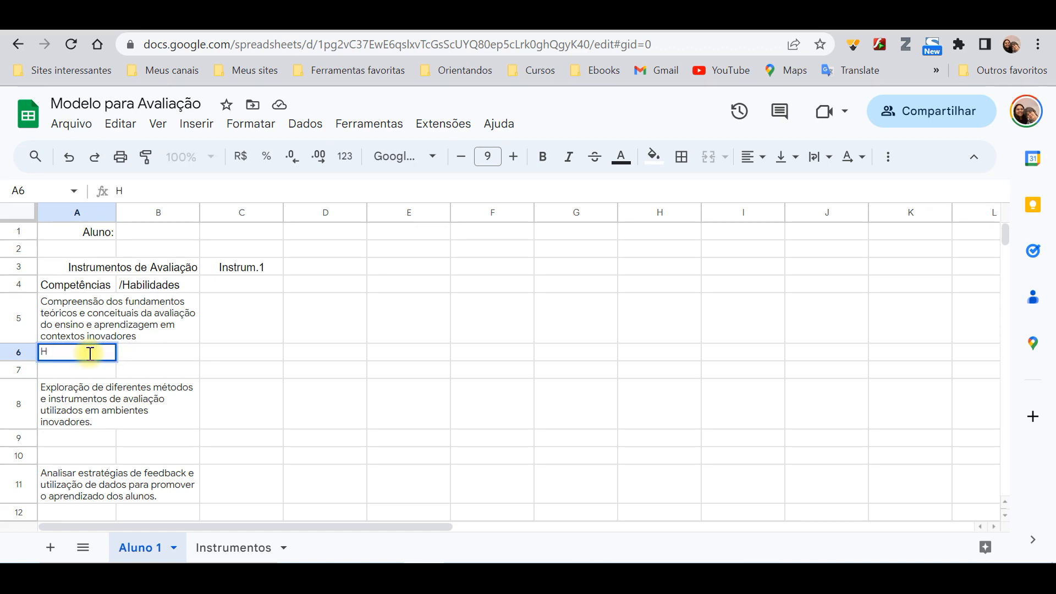
{"action": "type", "text": "1.1"}
{"action": "key", "text": "Tab"}
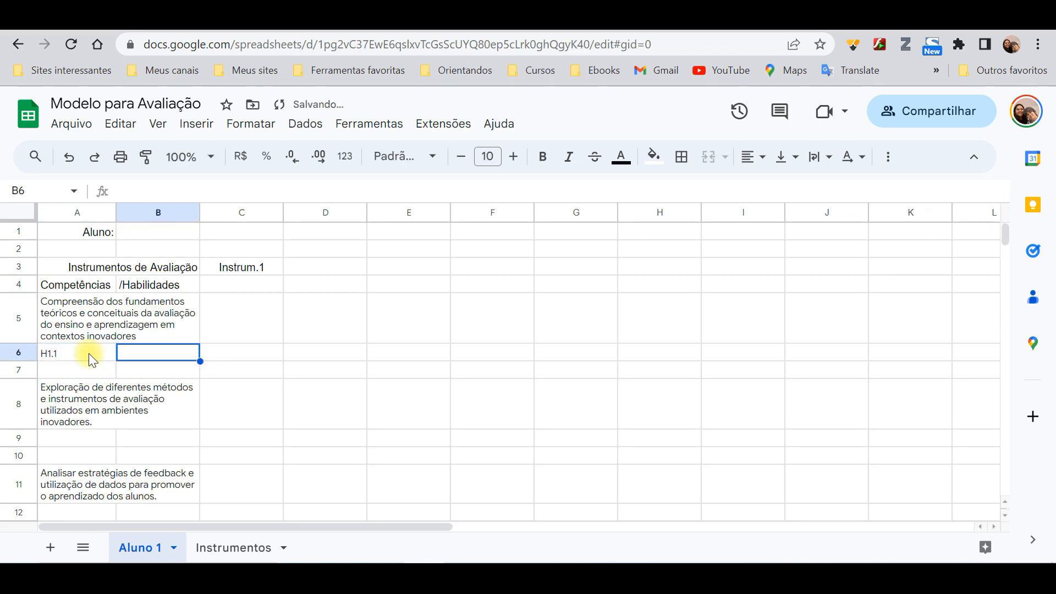
{"action": "left_click", "coordinate": [87, 353]}
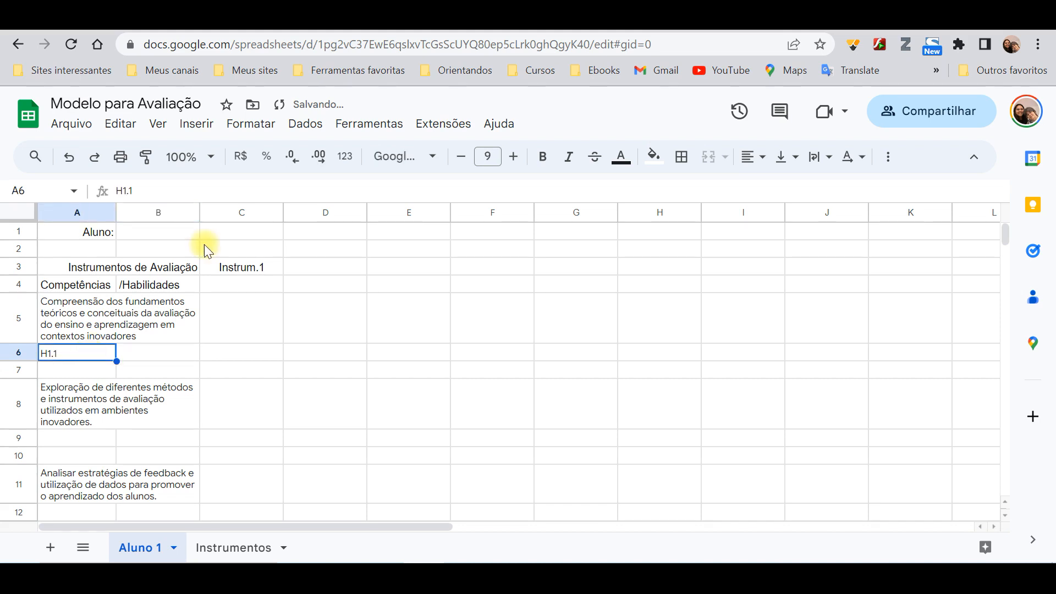
{"action": "left_click", "coordinate": [762, 166]}
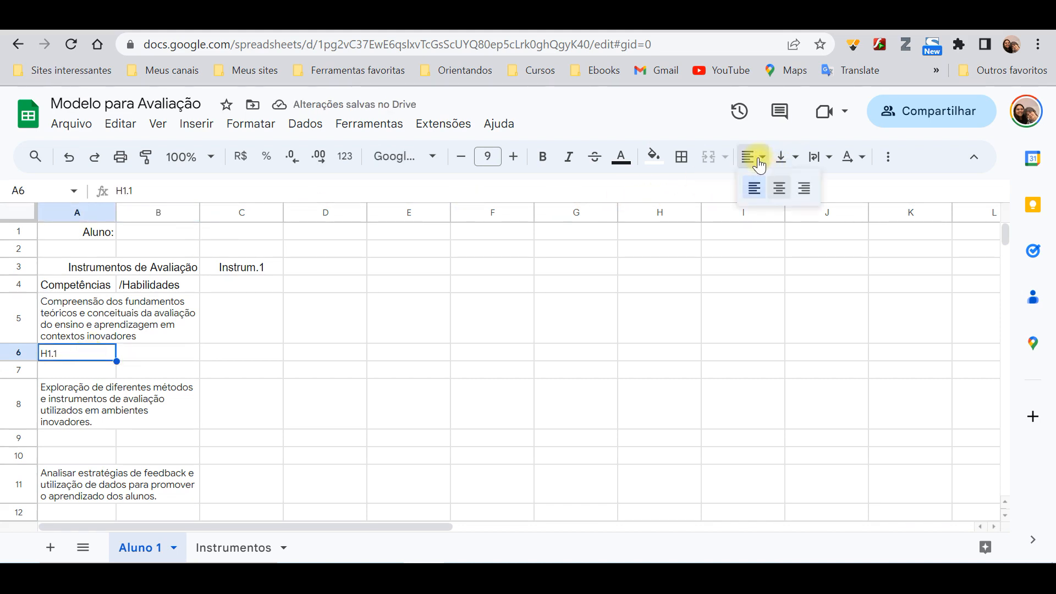
{"action": "left_click", "coordinate": [808, 187]}
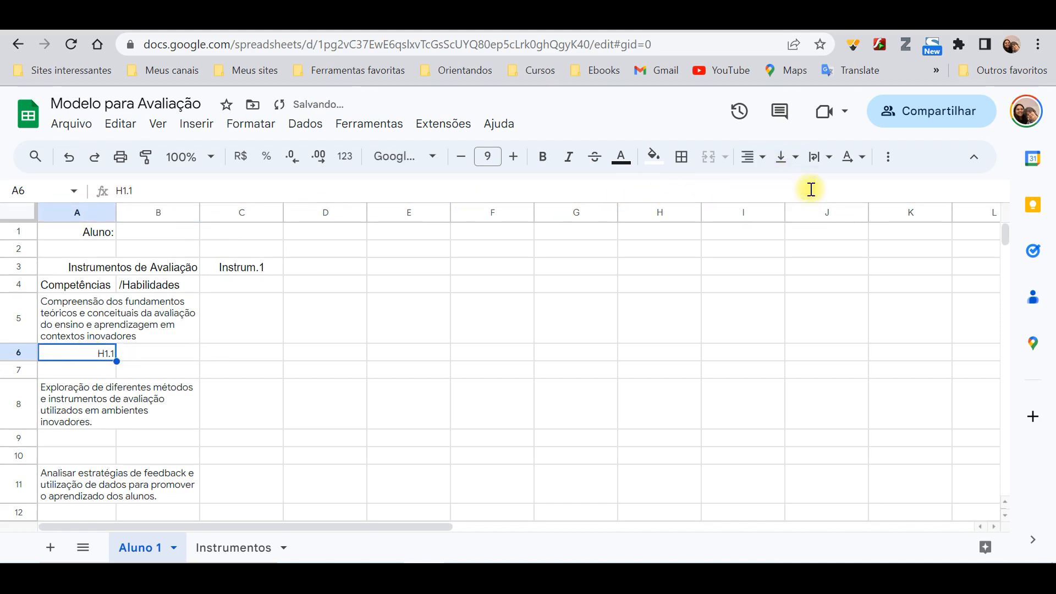
{"action": "left_click", "coordinate": [172, 354]}
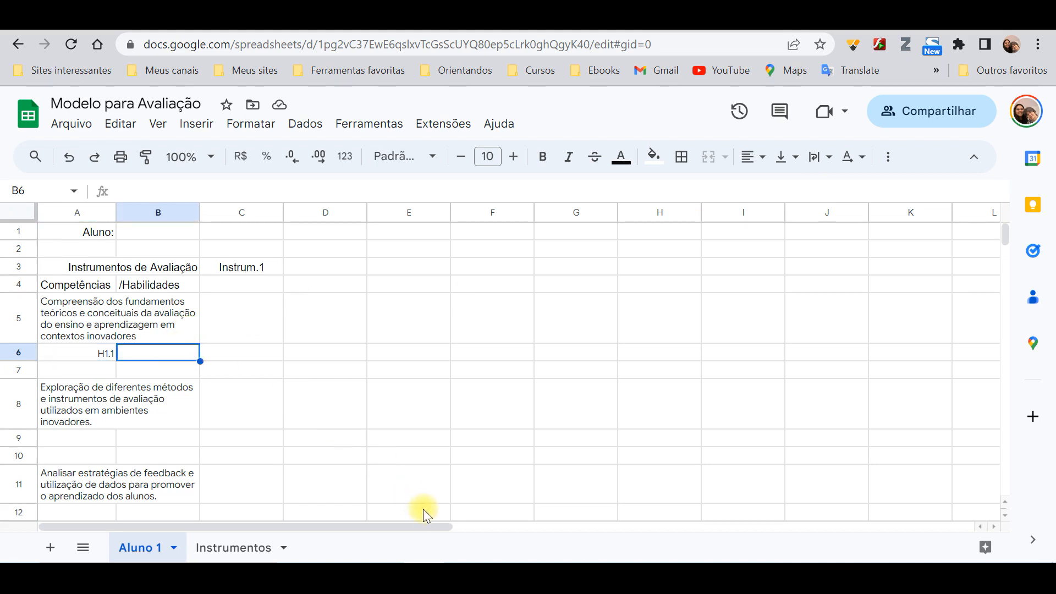
{"action": "type", "text": "Capacida"}
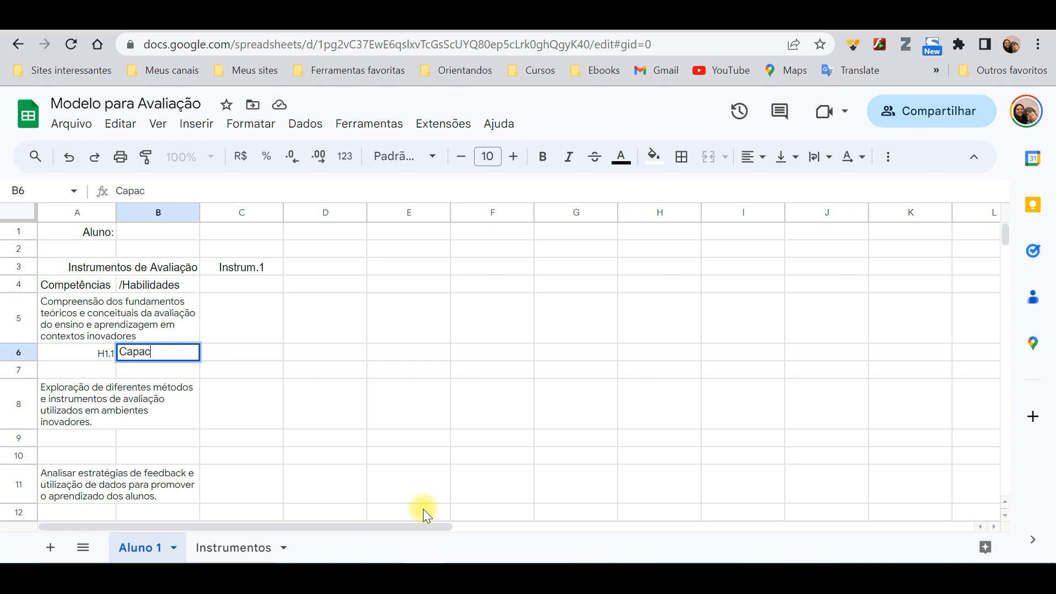
{"action": "key", "text": "BackSpace"}
{"action": "key", "text": "BackSpace"}
{"action": "key", "text": "BackSpace"}
{"action": "key", "text": "BackSpace"}
{"action": "key", "text": "BackSpace"}
{"action": "key", "text": "BackSpace"}
{"action": "key", "text": "BackSpace"}
{"action": "key", "text": "BackSpace"}
Begin skill H1.1's description in B6 with "Utiliza os fundamentos dos tipos de avaliação (Somativa, Formativa e Diagnóstica)"
{"action": "type", "text": "Utiliza dos f"}
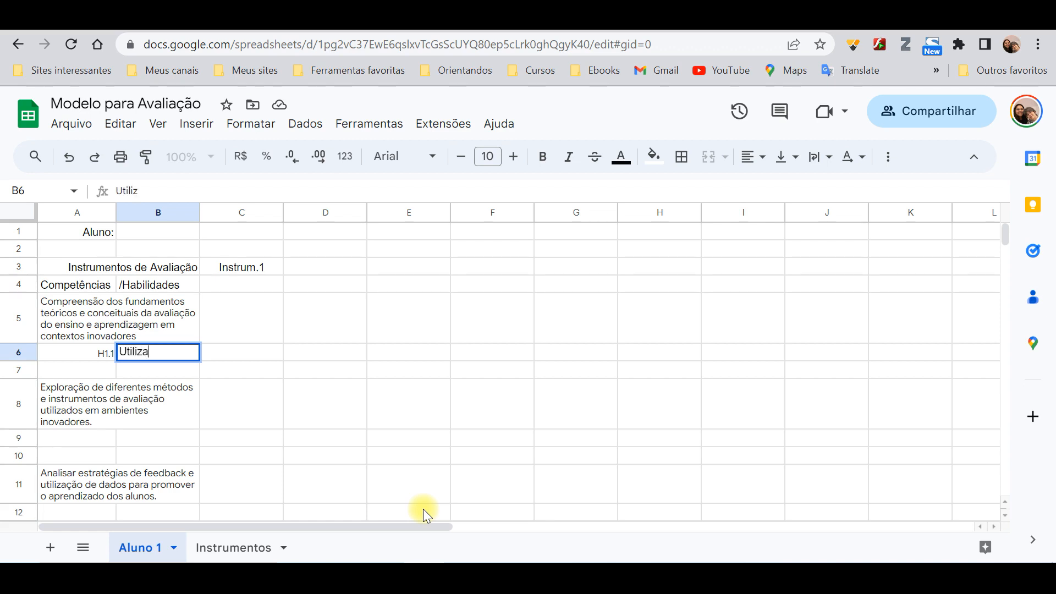
{"action": "key", "text": "BackSpace"}
{"action": "key", "text": "BackSpace"}
{"action": "key", "text": "BackSpace"}
{"action": "key", "text": "BackSpace"}
{"action": "key", "text": "BackSpace"}
{"action": "type", "text": "os fundamentos das"}
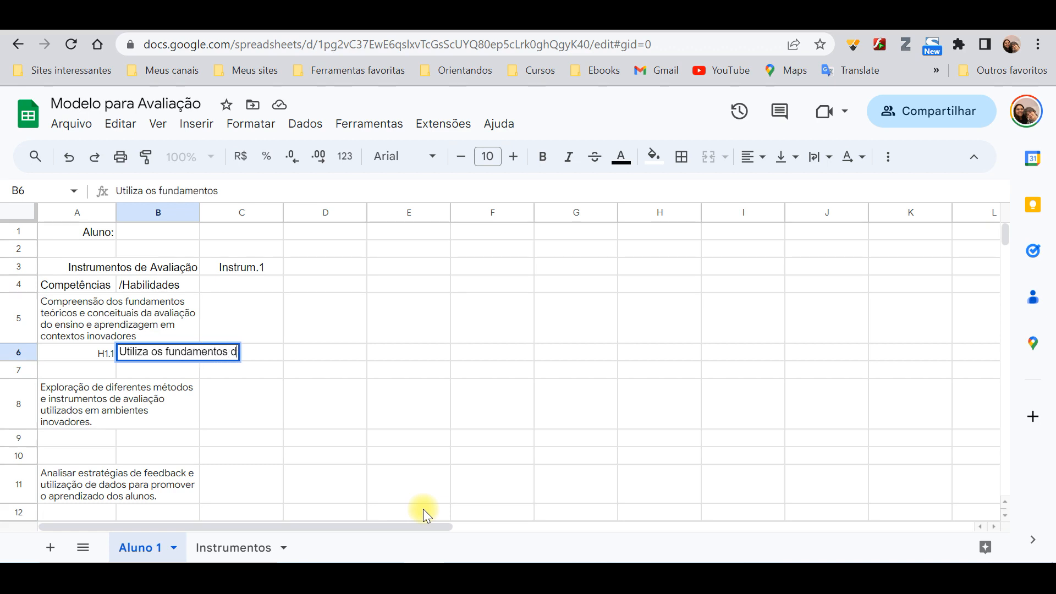
{"action": "key", "text": "BackSpace"}
{"action": "key", "text": "BackSpace"}
{"action": "type", "text": "os tipos de avaliação"}
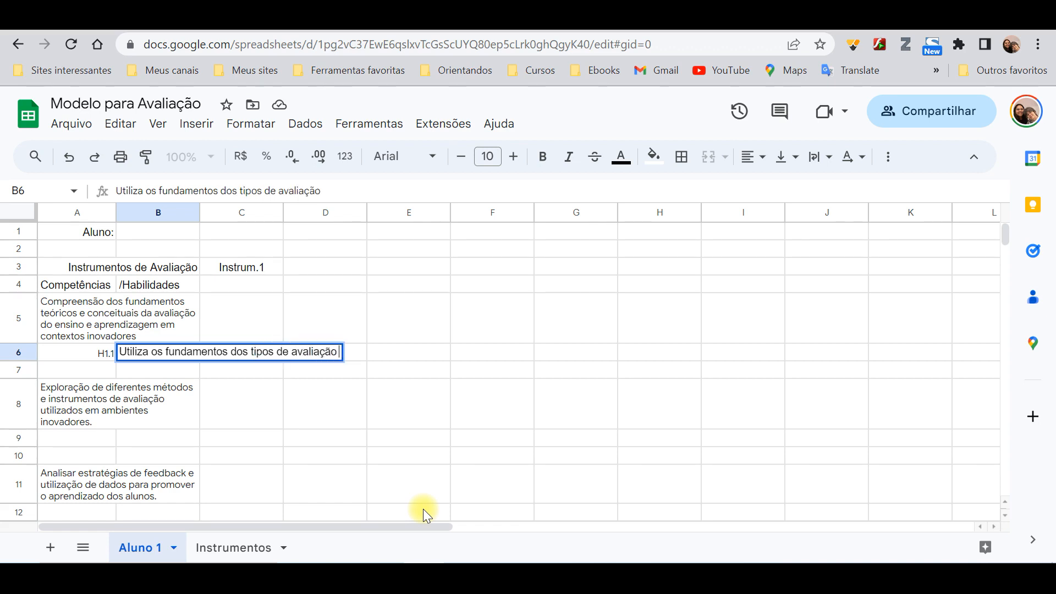
{"action": "type", "text": " (Somativa, F"}
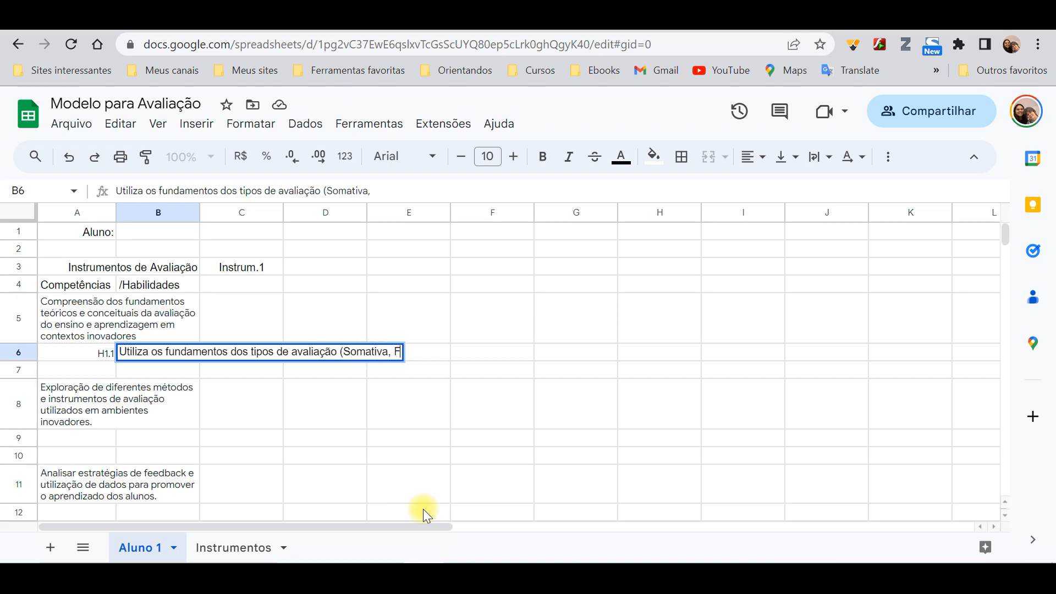
{"action": "type", "text": "ormativa e"}
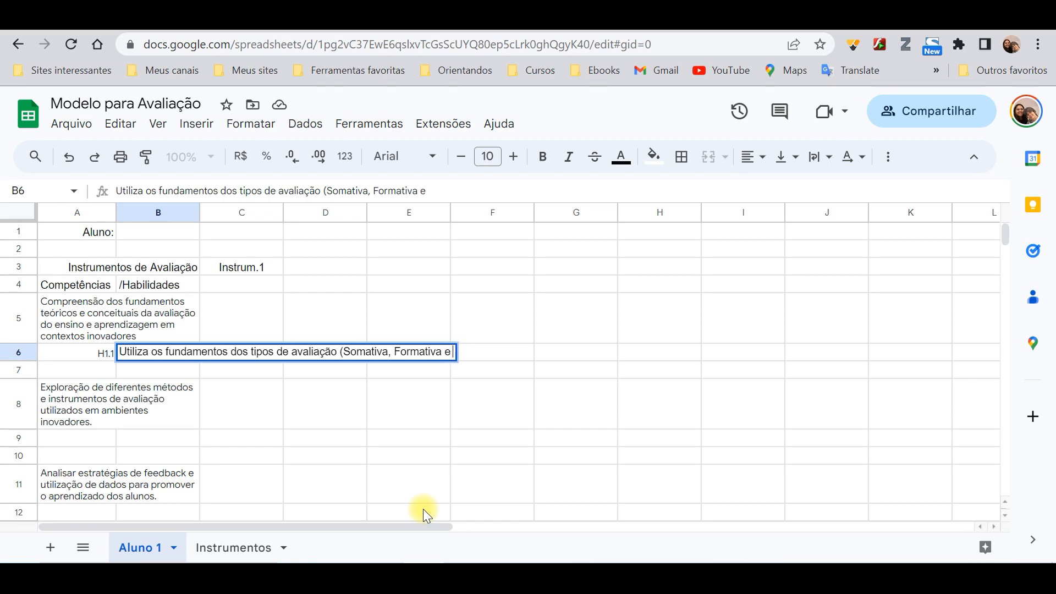
{"action": "type", "text": " Diagn"}
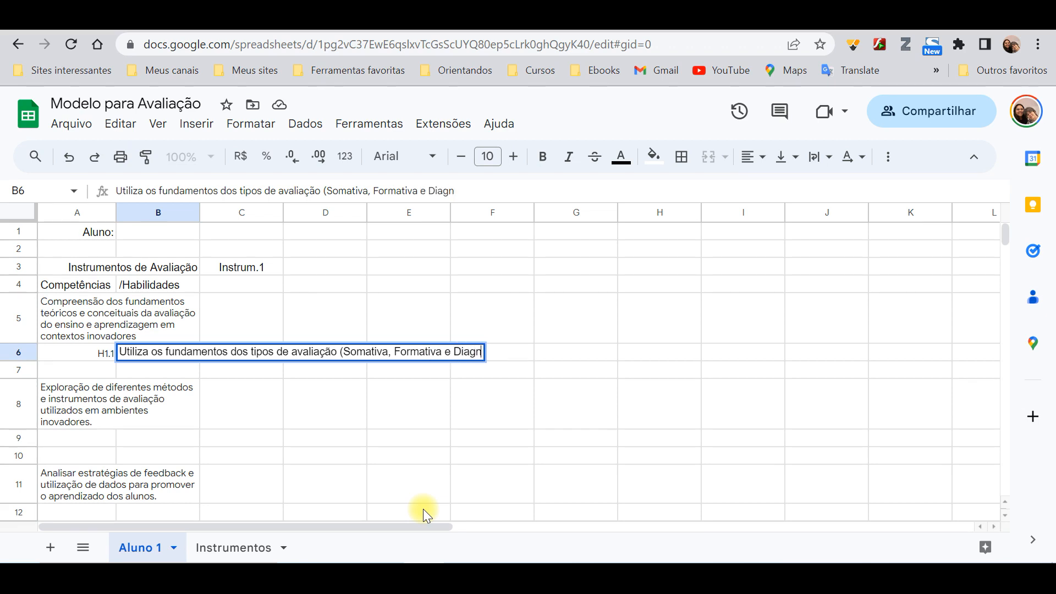
{"action": "type", "text": "óstica)"}
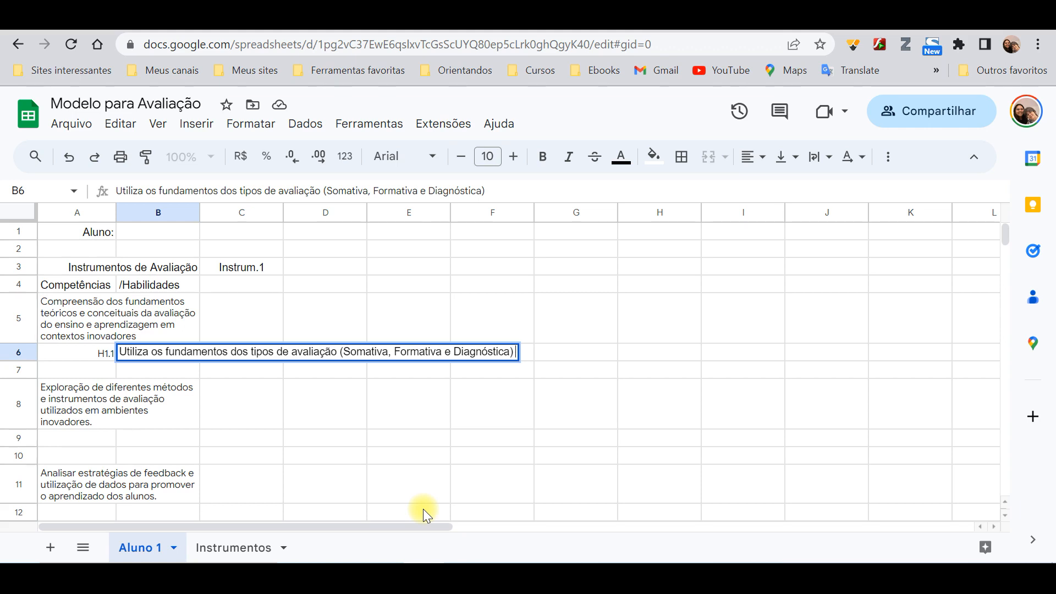
{"action": "type", "text": " para elabora"}
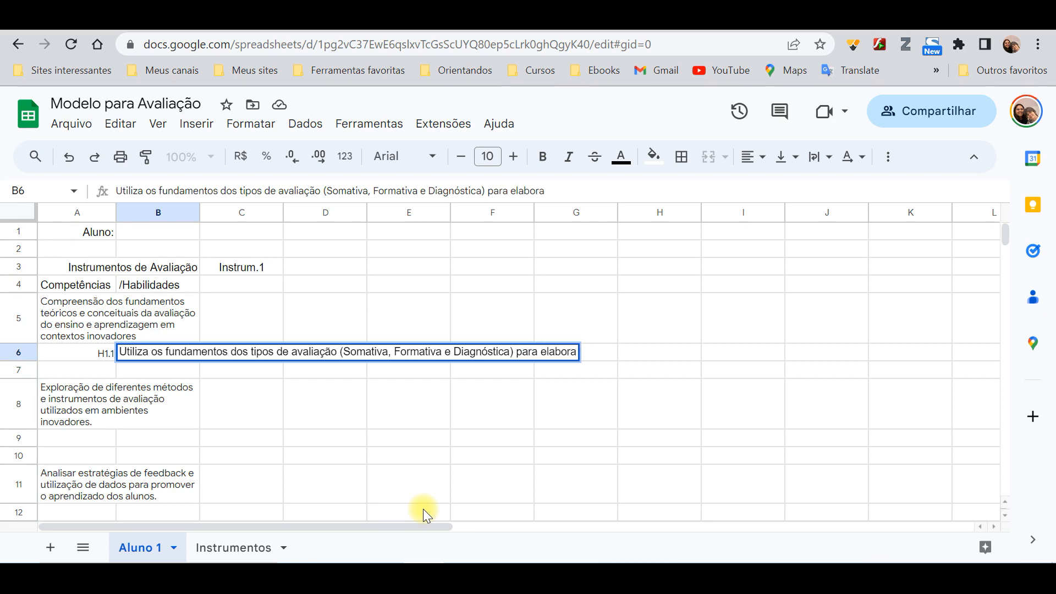
{"action": "key", "text": "BackSpace"}
{"action": "key", "text": "BackSpace"}
{"action": "key", "text": "BackSpace"}
{"action": "key", "text": "BackSpace"}
{"action": "key", "text": "BackSpace"}
{"action": "key", "text": "BackSpace"}
{"action": "key", "text": "BackSpace"}
{"action": "key", "text": "BackSpace"}
{"action": "key", "text": "BackSpace"}
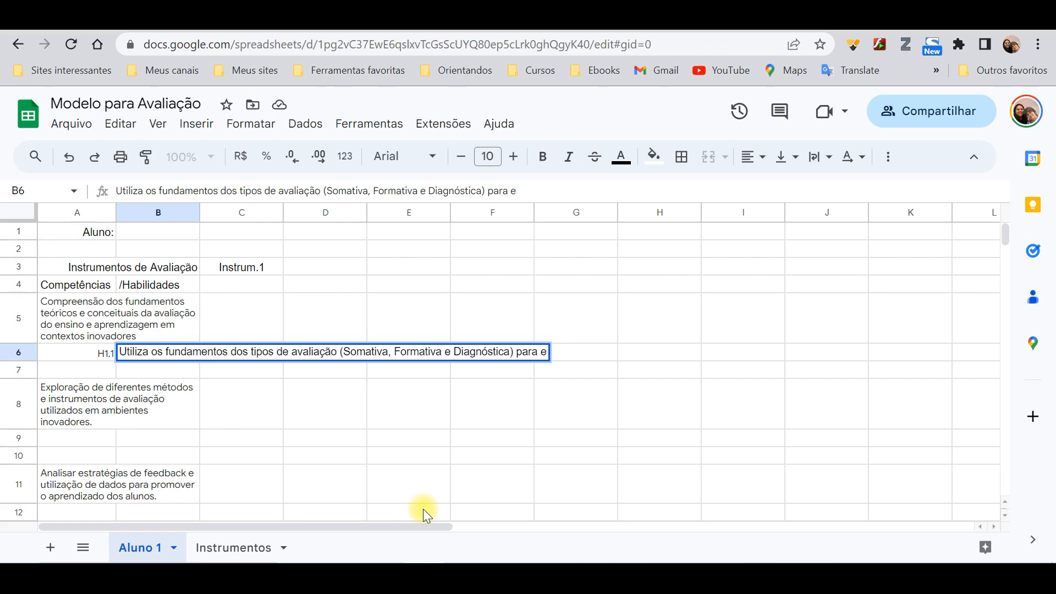
{"action": "key", "text": "BackSpace"}
{"action": "key", "text": "BackSpace"}
{"action": "key", "text": "BackSpace"}
Continue the description in B6 with "de forma clara" after the parenthesis
{"action": "type", "text": "de forma"}
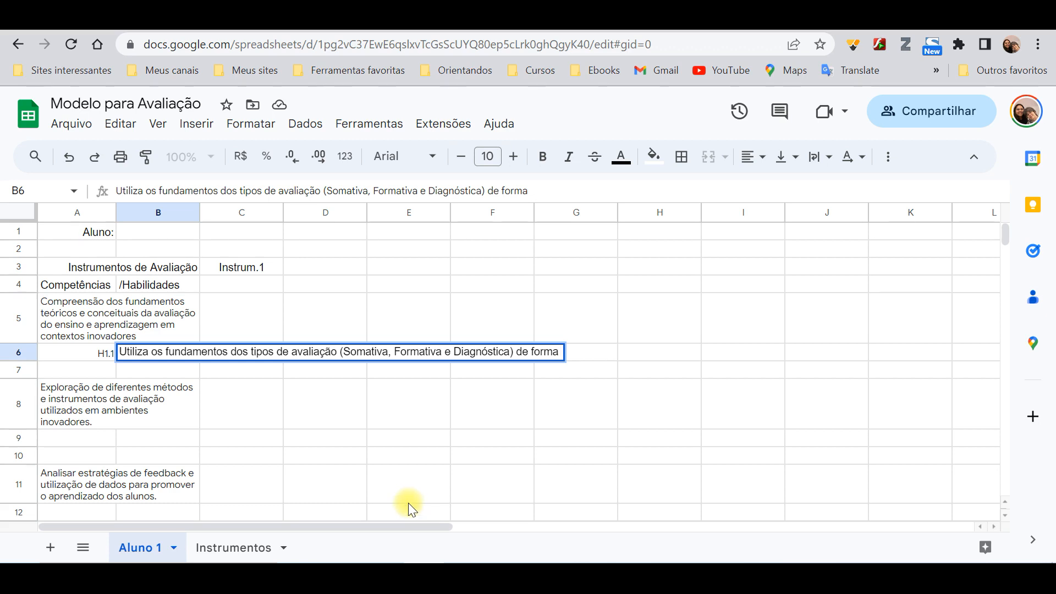
{"action": "type", "text": "clara em"}
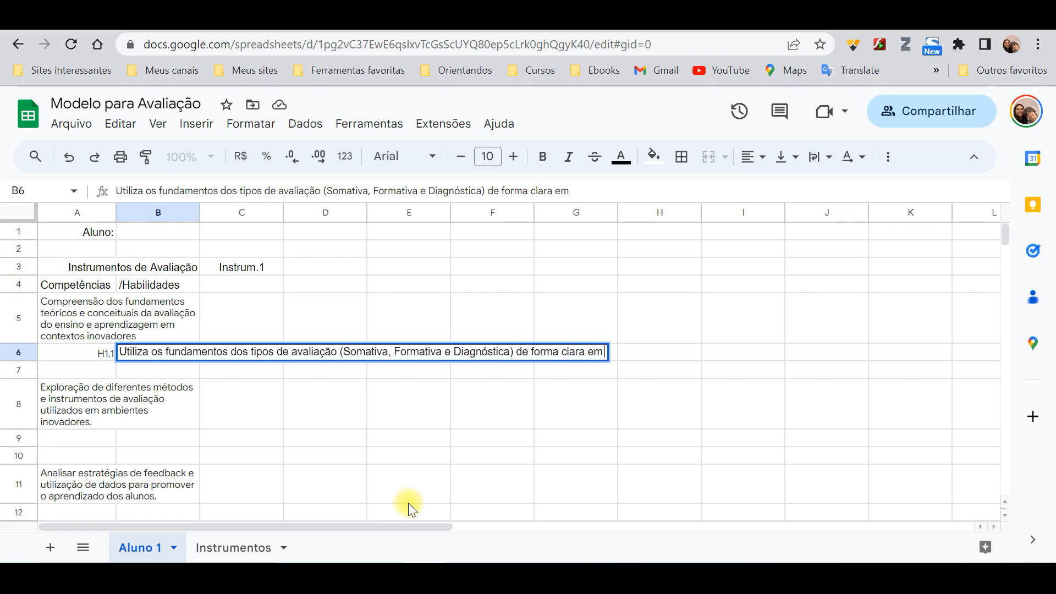
{"action": "type", "text": " se"}
{"action": "type", "text": "u"}
{"action": "key", "text": "BackSpace"}
{"action": "key", "text": "BackSpace"}
{"action": "key", "text": "BackSpace"}
{"action": "key", "text": "BackSpace"}
{"action": "key", "text": "BackSpace"}
{"action": "key", "text": "BackSpace"}
{"action": "key", "text": "BackSpace"}
{"action": "key", "text": "BackSpace"}
{"action": "key", "text": "BackSpace"}
{"action": "type", "text": "ra para"}
{"action": "type", "text": " cont"}
{"action": "key", "text": "BackSpace"}
{"action": "key", "text": "BackSpace"}
{"action": "key", "text": "BackSpace"}
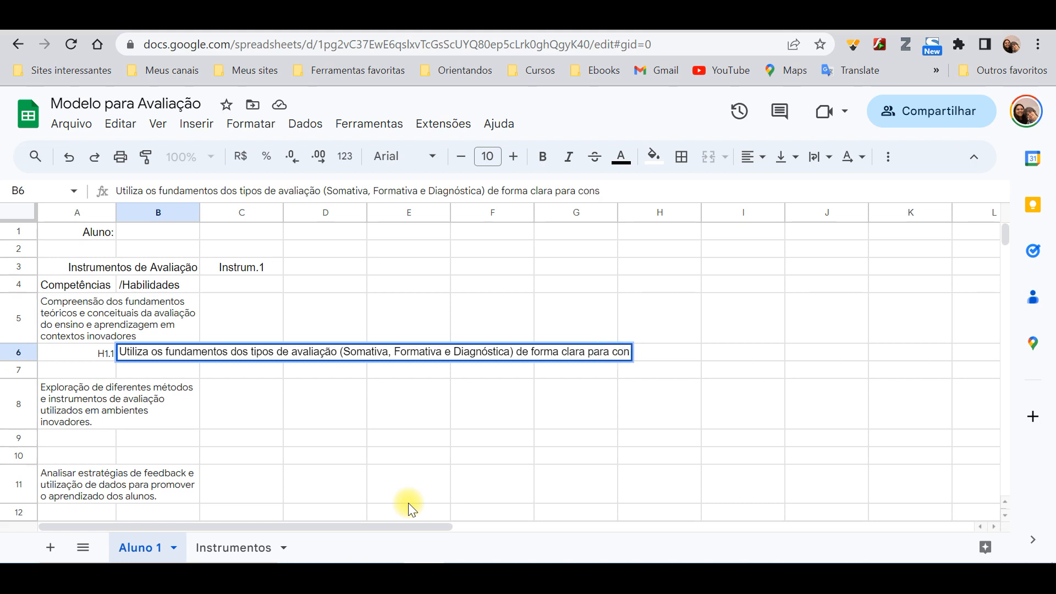
{"action": "key", "text": "BackSpace"}
{"action": "key", "text": "BackSpace"}
{"action": "key", "text": "BackSpace"}
{"action": "key", "text": "BackSpace"}
{"action": "key", "text": "BackSpace"}
{"action": "key", "text": "BackSpace"}
Finish the description in B6 with "na construção de elementos de avaliação adaptado ao contexto inovador"
{"action": "type", "text": "na constr"}
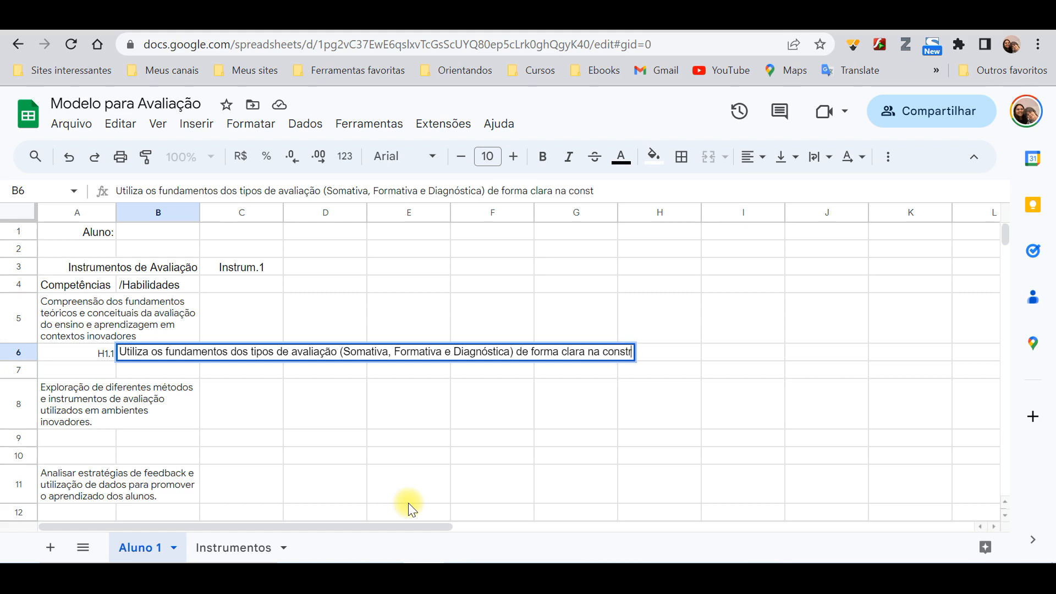
{"action": "type", "text": "ução d"}
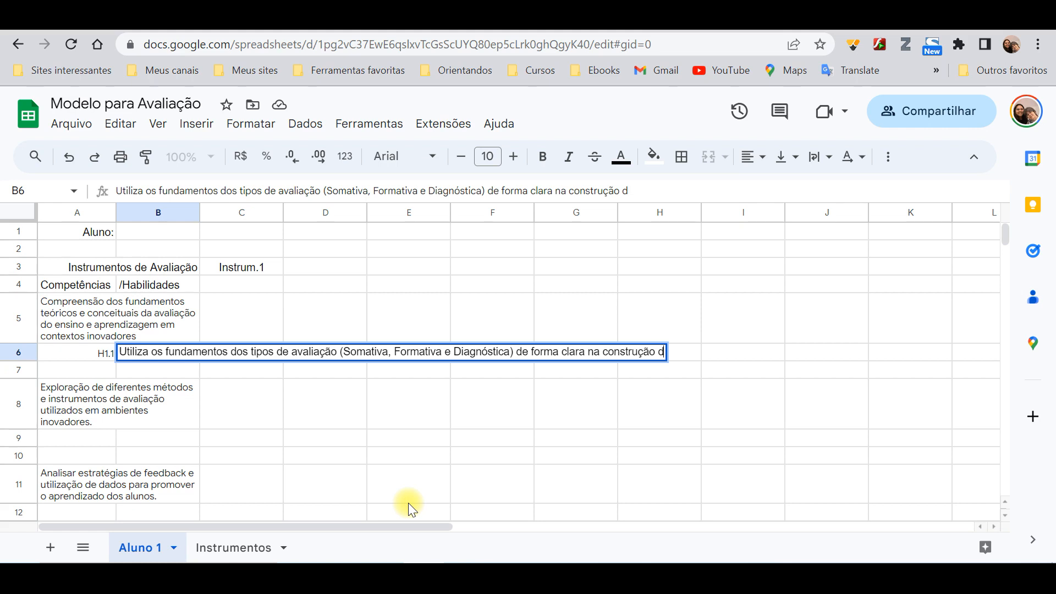
{"action": "type", "text": "e eleme"}
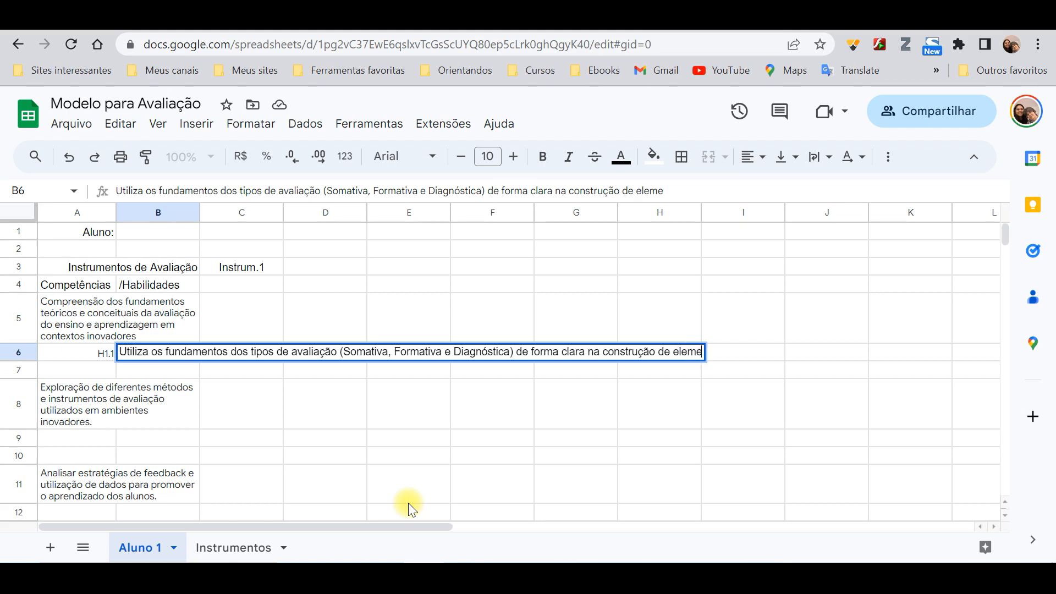
{"action": "type", "text": "ntos de avali"}
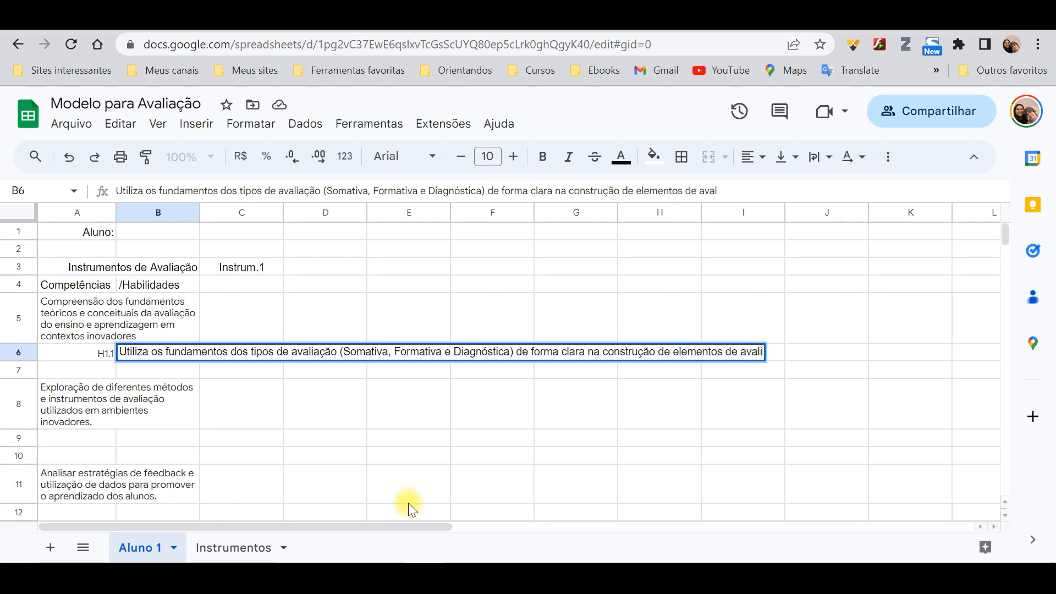
{"action": "type", "text": "ação a"}
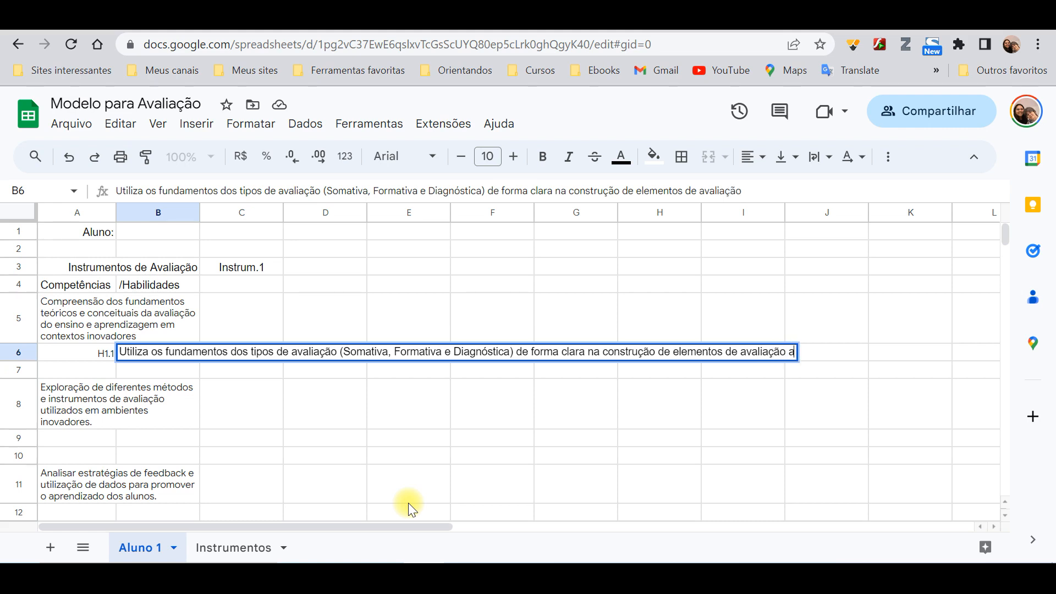
{"action": "type", "text": "daptado"}
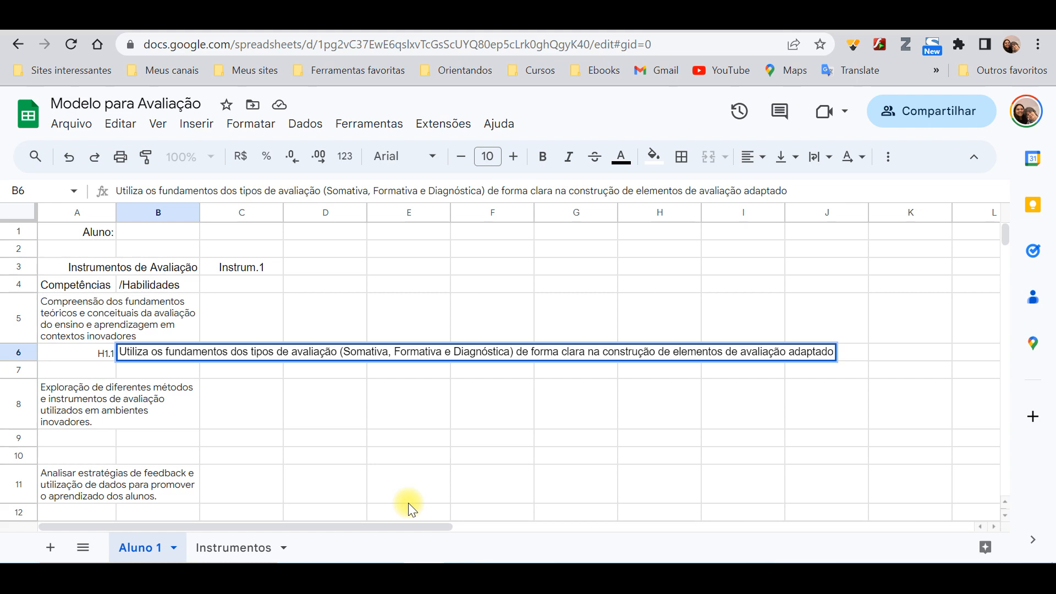
{"action": "key", "text": "BackSpace"}
{"action": "key", "text": "BackSpace"}
{"action": "type", "text": "do ao contexot"}
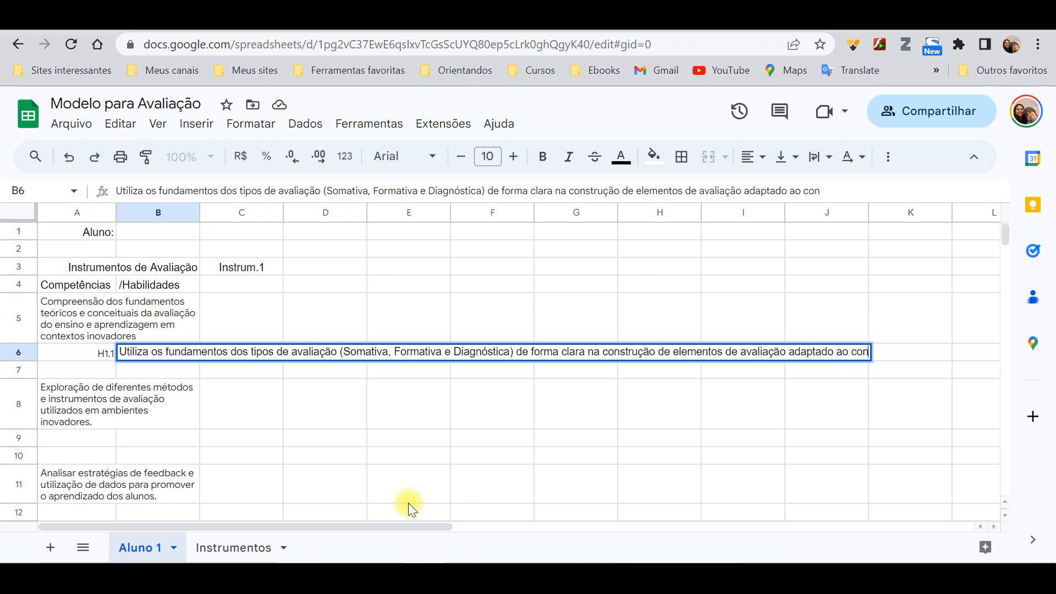
{"action": "key", "text": "BackSpace"}
{"action": "key", "text": "BackSpace"}
{"action": "type", "text": "to inovador"}
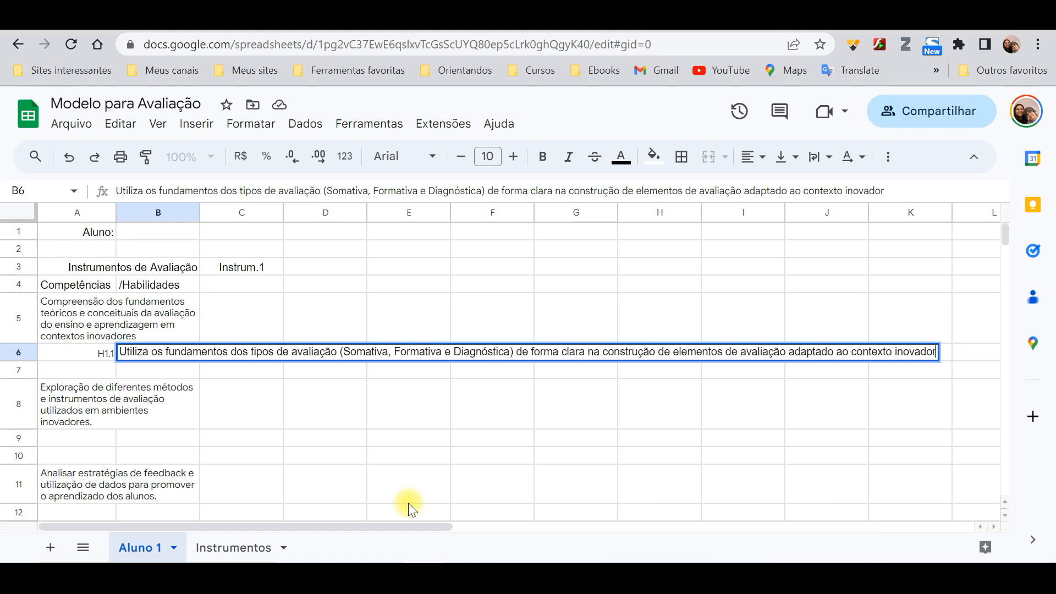
{"action": "key", "text": "Return"}
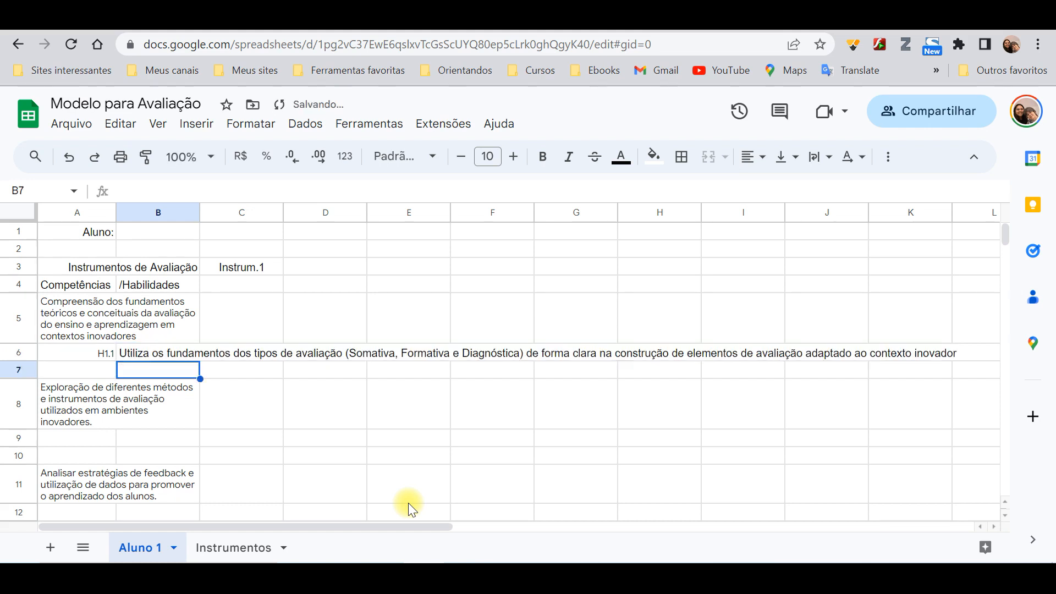
Enter the skill code "H1.2" in A7 and align it to the right
{"action": "key", "text": "Up"}
{"action": "key", "text": "Left"}
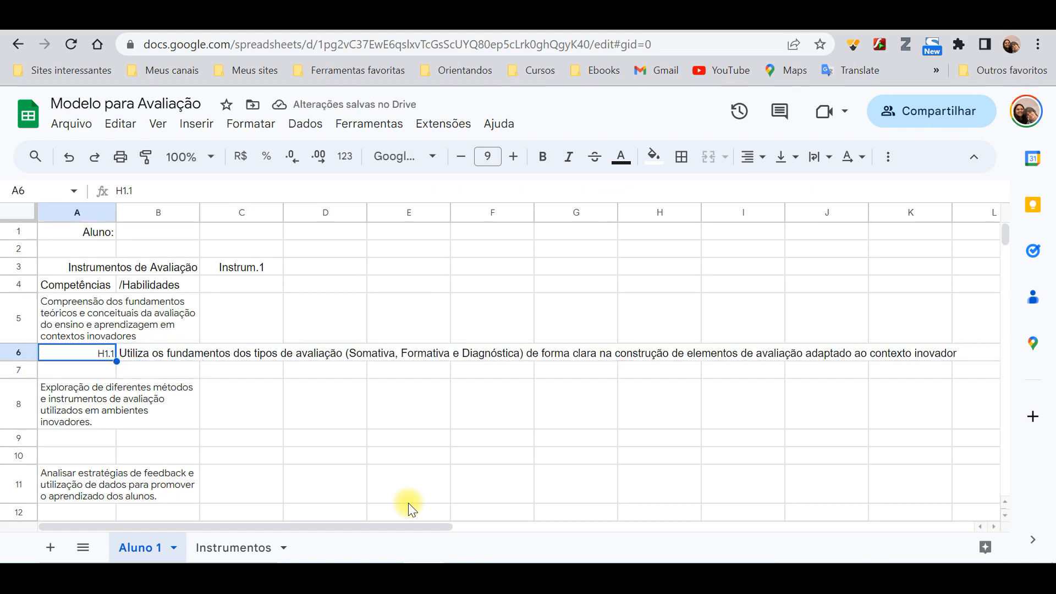
{"action": "key", "text": "Down"}
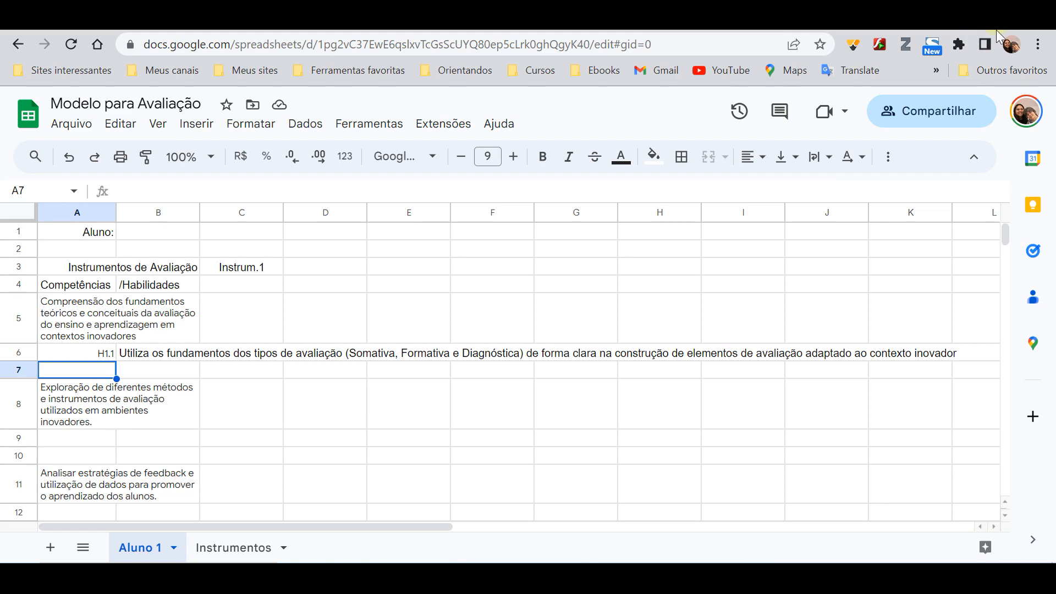
{"action": "left_click", "coordinate": [358, 188]}
{"action": "type", "text": "H1.2"}
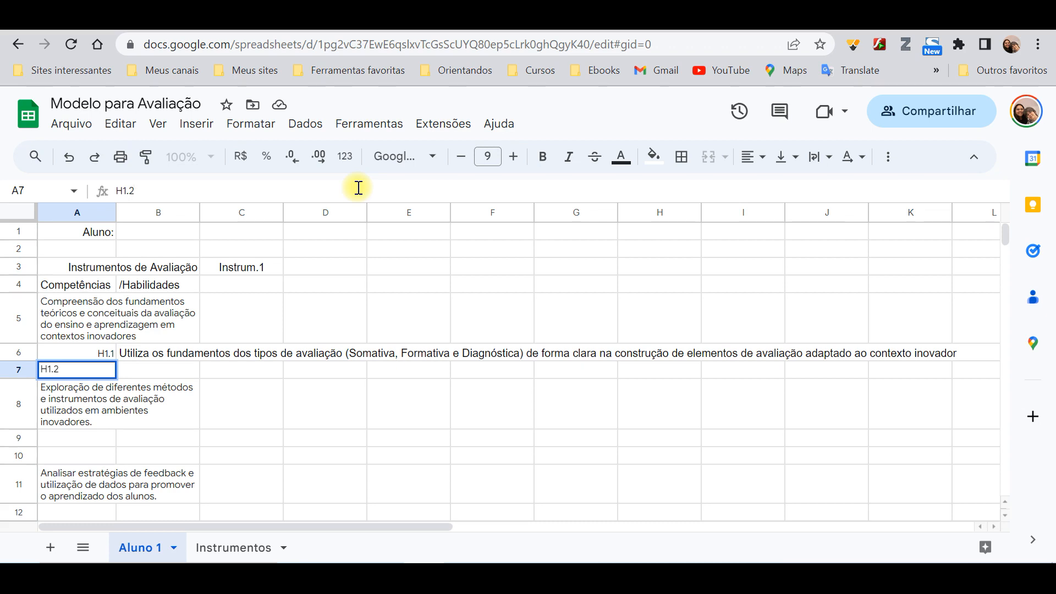
{"action": "key", "text": "Return"}
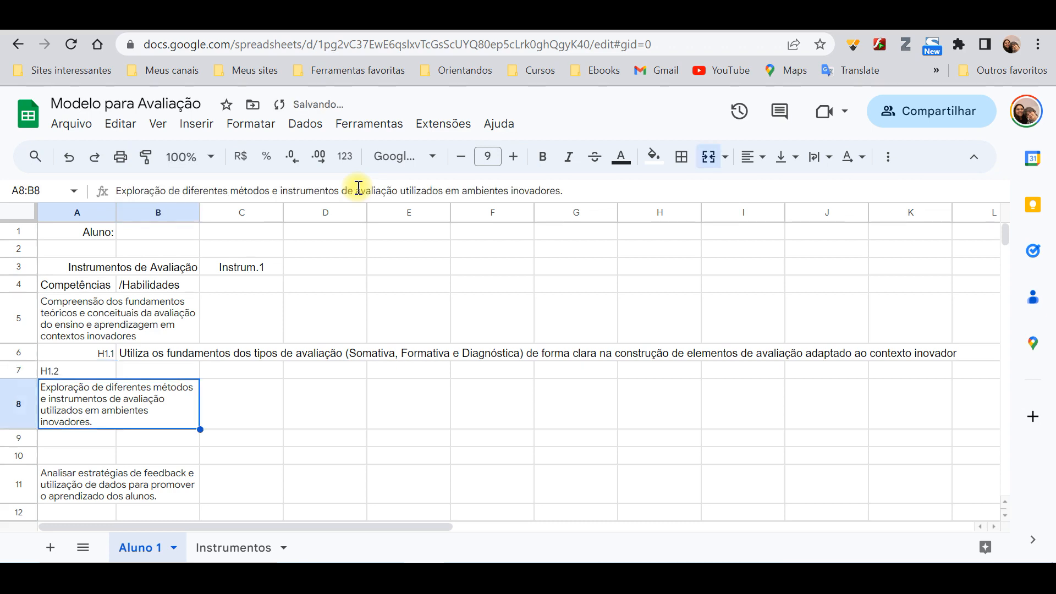
{"action": "left_click", "coordinate": [90, 369]}
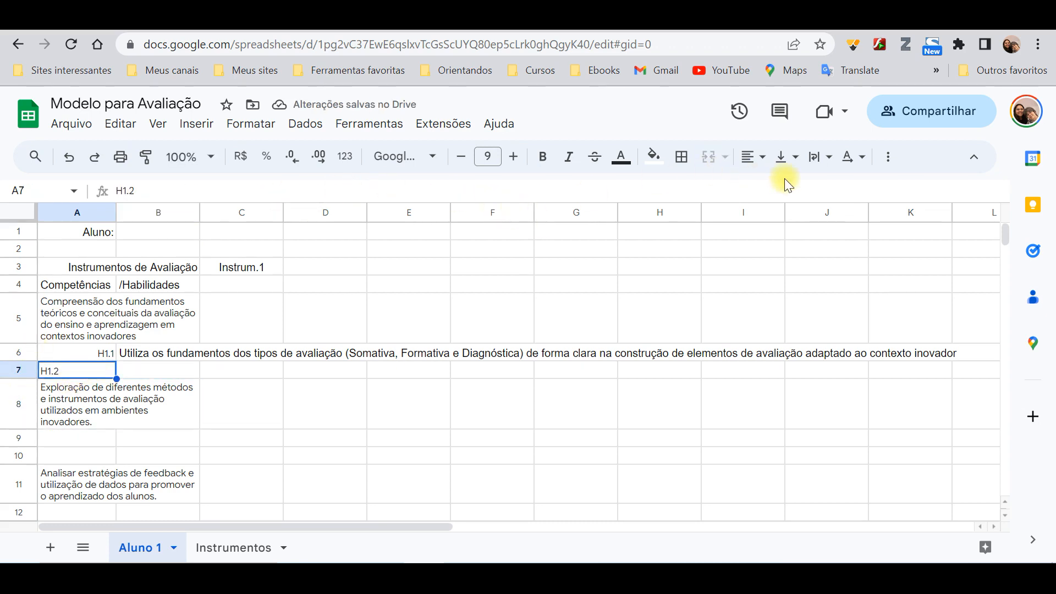
{"action": "left_click", "coordinate": [754, 157]}
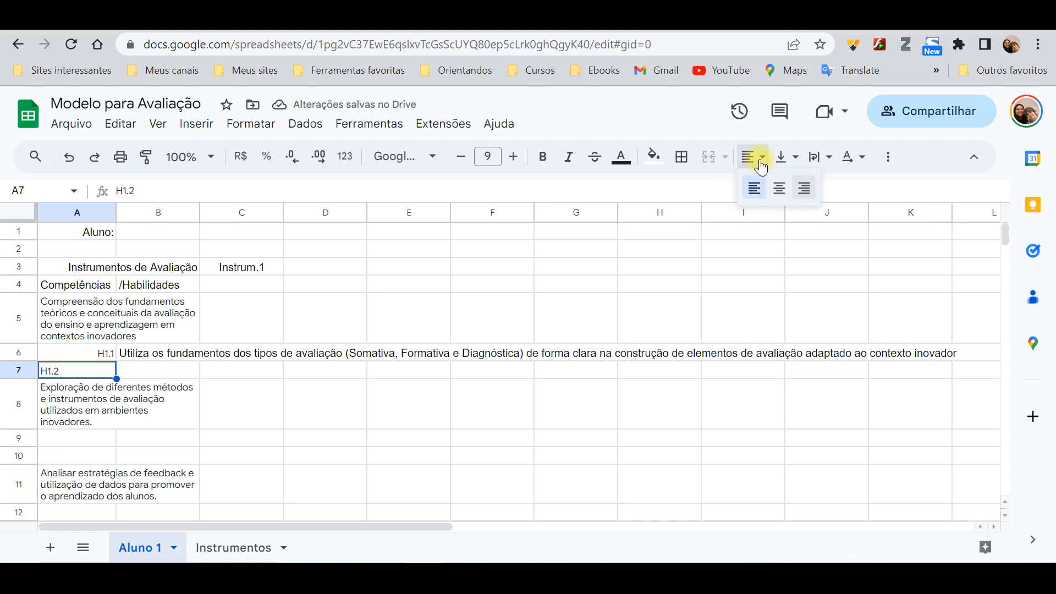
{"action": "left_click", "coordinate": [805, 190]}
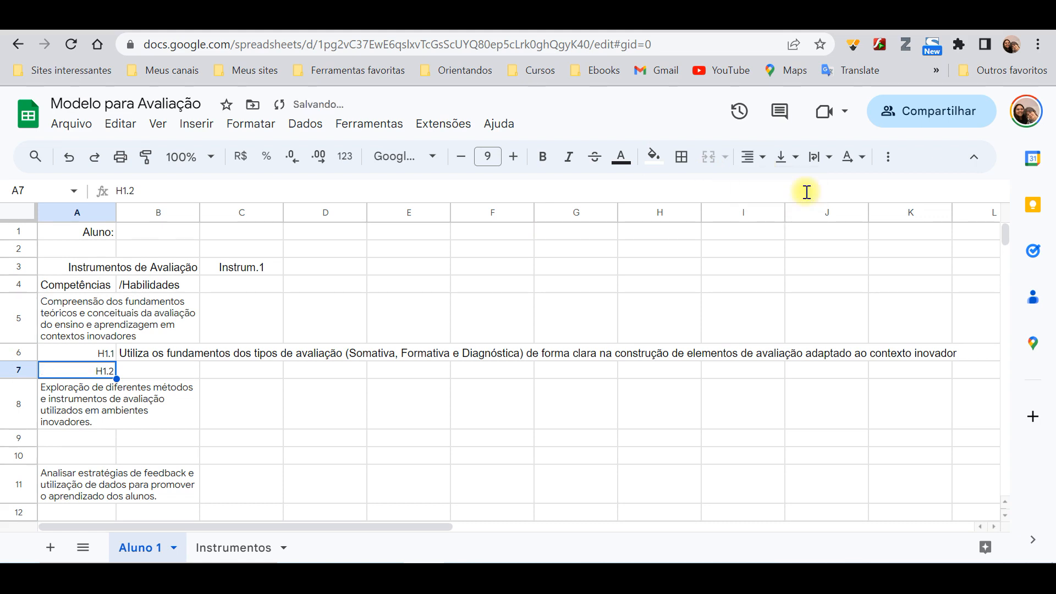
Insert one empty row below row 7, before the second competency
{"action": "left_click", "coordinate": [19, 370]}
{"action": "right_click", "coordinate": [29, 370]}
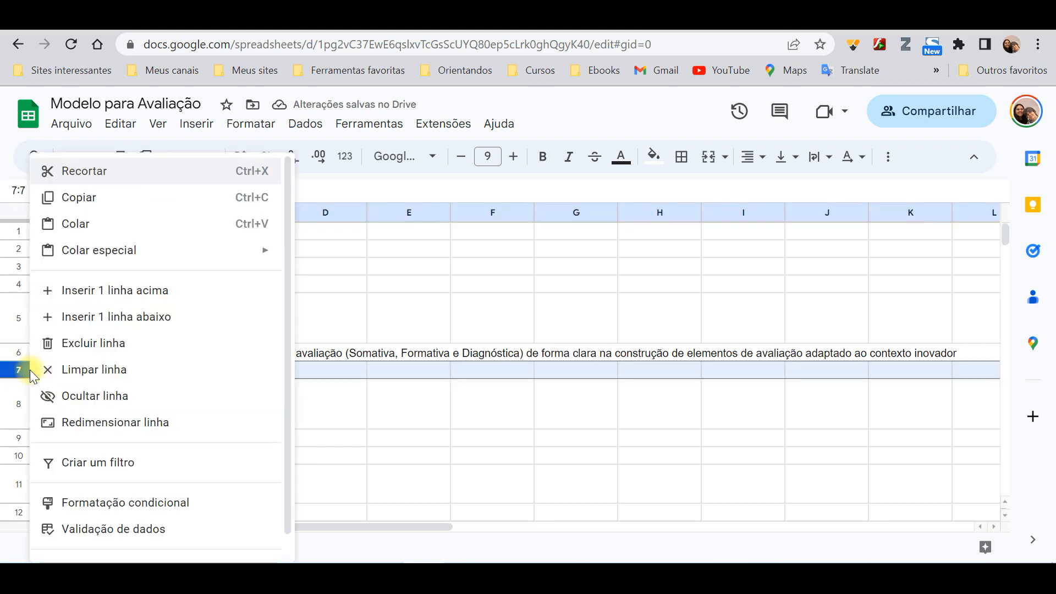
{"action": "left_click", "coordinate": [99, 324]}
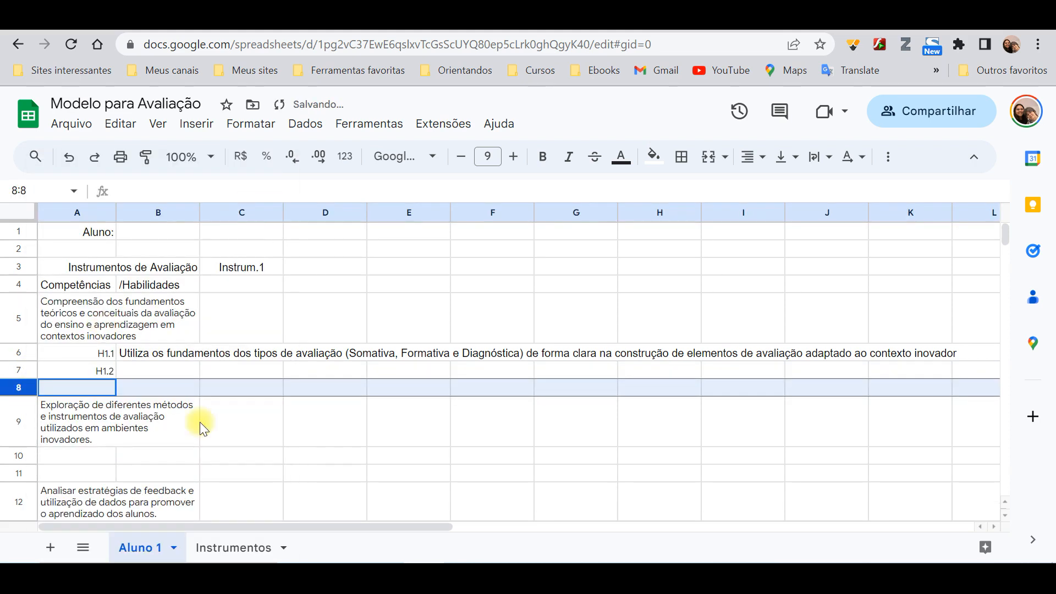
{"action": "left_click", "coordinate": [329, 484]}
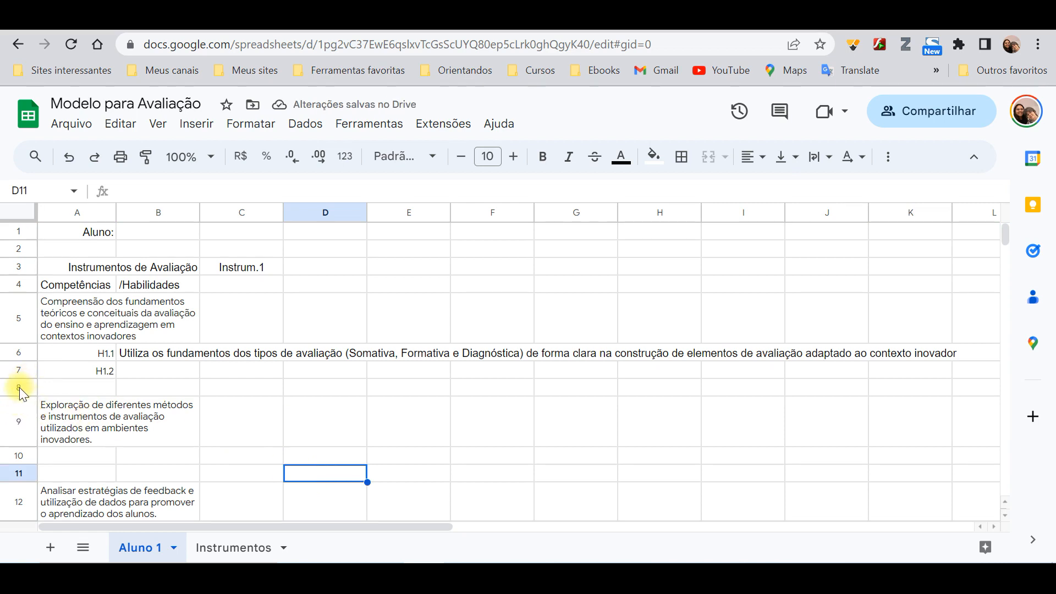
{"action": "left_click", "coordinate": [136, 384]}
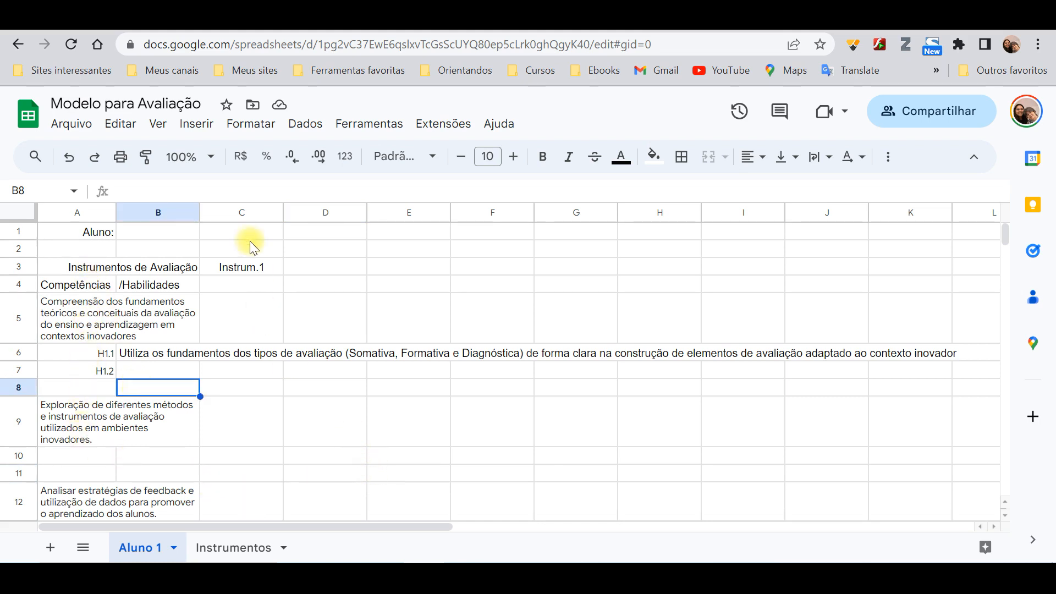
Merge cells B1 to H1 into one field next to the "Aluno:" label
{"action": "left_click_drag", "start_coordinate": [186, 230], "coordinate": [669, 227]}
{"action": "left_click", "coordinate": [670, 226]}
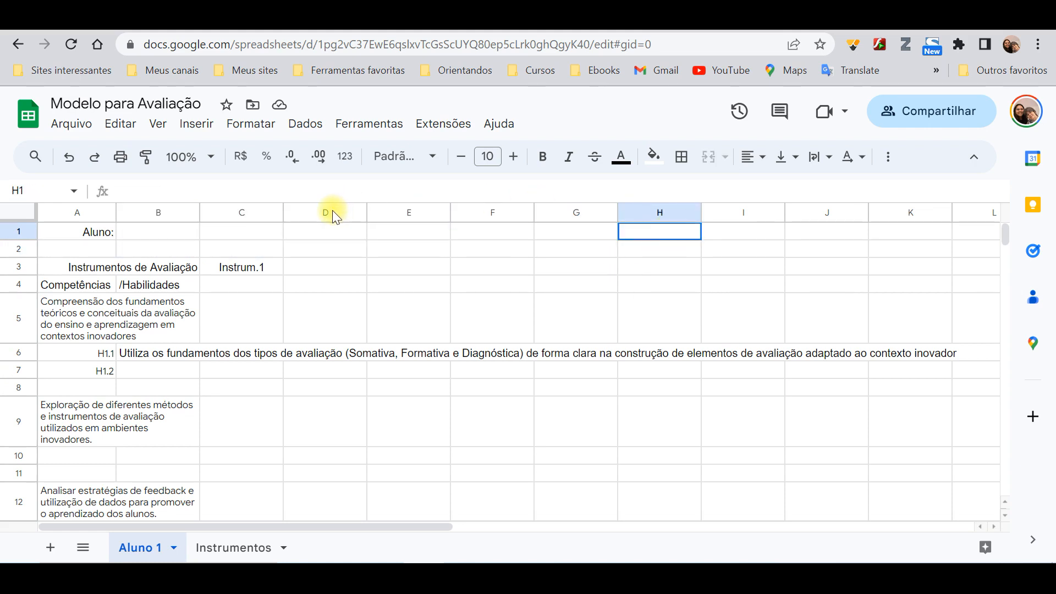
{"action": "left_click", "coordinate": [223, 228], "text": "shift"}
{"action": "left_click", "coordinate": [149, 233], "text": "shift"}
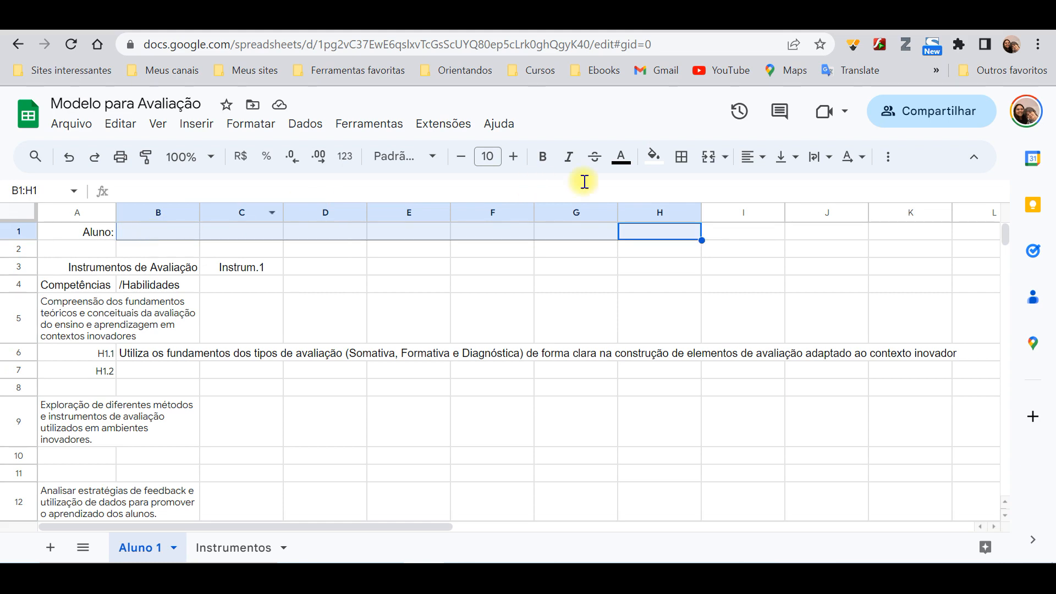
{"action": "left_click", "coordinate": [709, 159]}
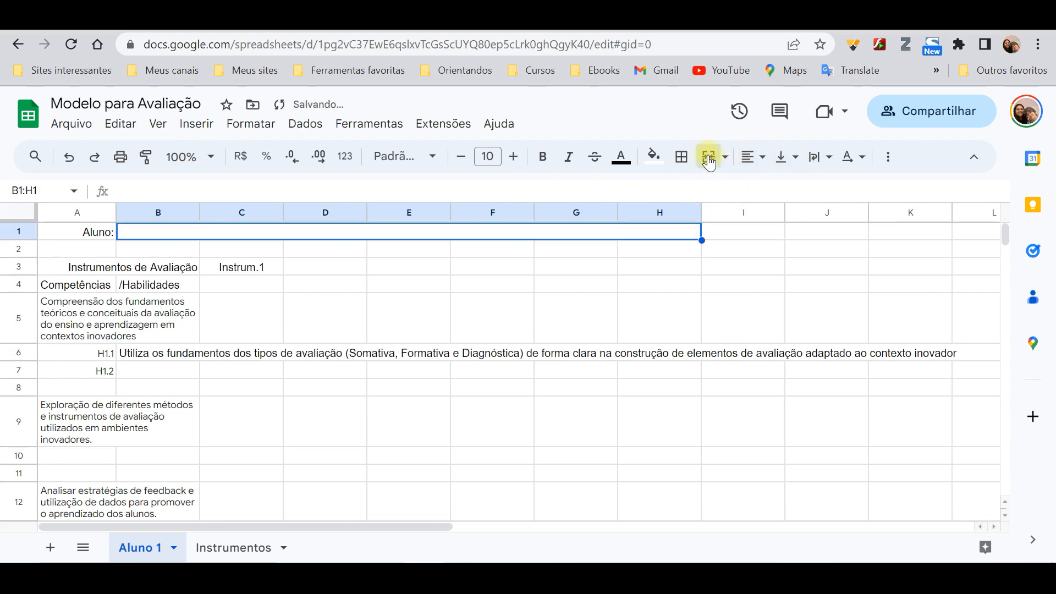
Replace the label in A1 with "Estudante:"
{"action": "left_click", "coordinate": [721, 287]}
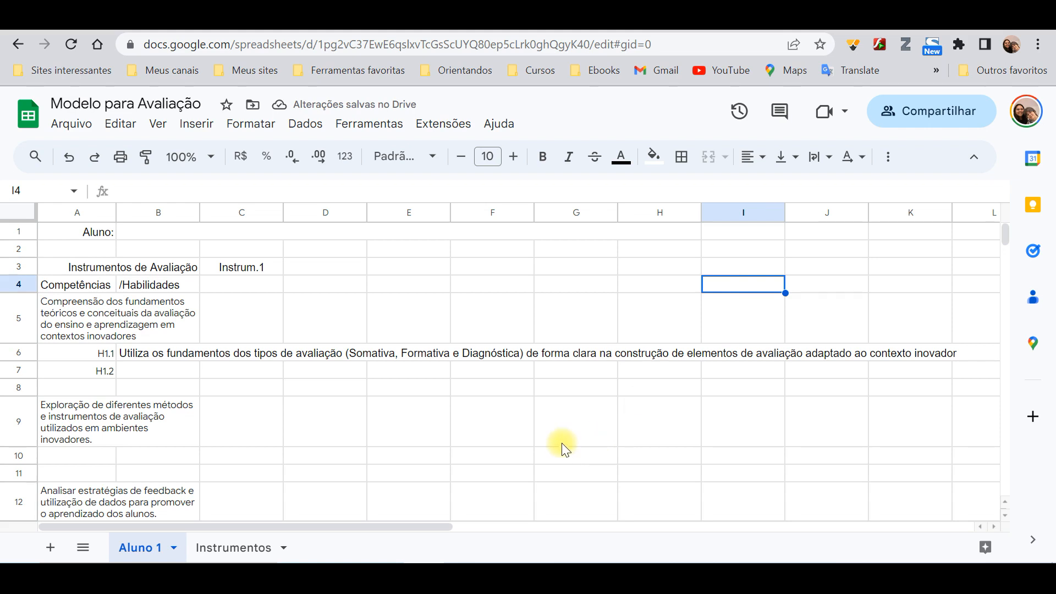
{"action": "left_click", "coordinate": [101, 232]}
{"action": "double_click", "coordinate": [102, 232]}
{"action": "type", "text": "Es"}
{"action": "key", "text": "BackSpace"}
{"action": "key", "text": "BackSpace"}
{"action": "key", "text": "BackSpace"}
{"action": "key", "text": "BackSpace"}
{"action": "key", "text": "BackSpace"}
{"action": "key", "text": "BackSpace"}
{"action": "key", "text": "BackSpace"}
{"action": "key", "text": "BackSpace"}
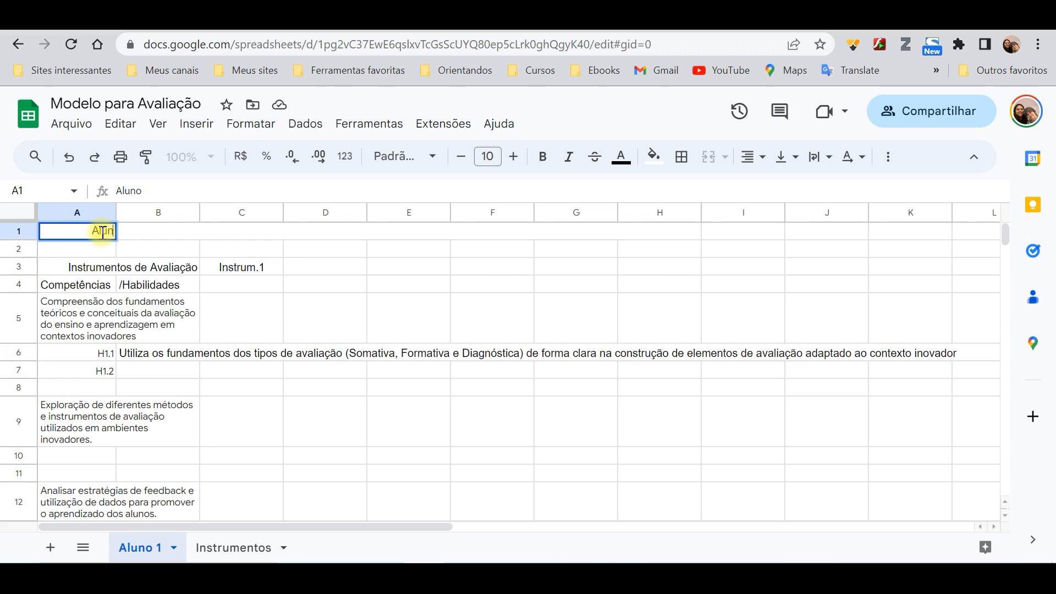
{"action": "type", "text": "Estudantes"}
{"action": "key", "text": "BackSpace"}
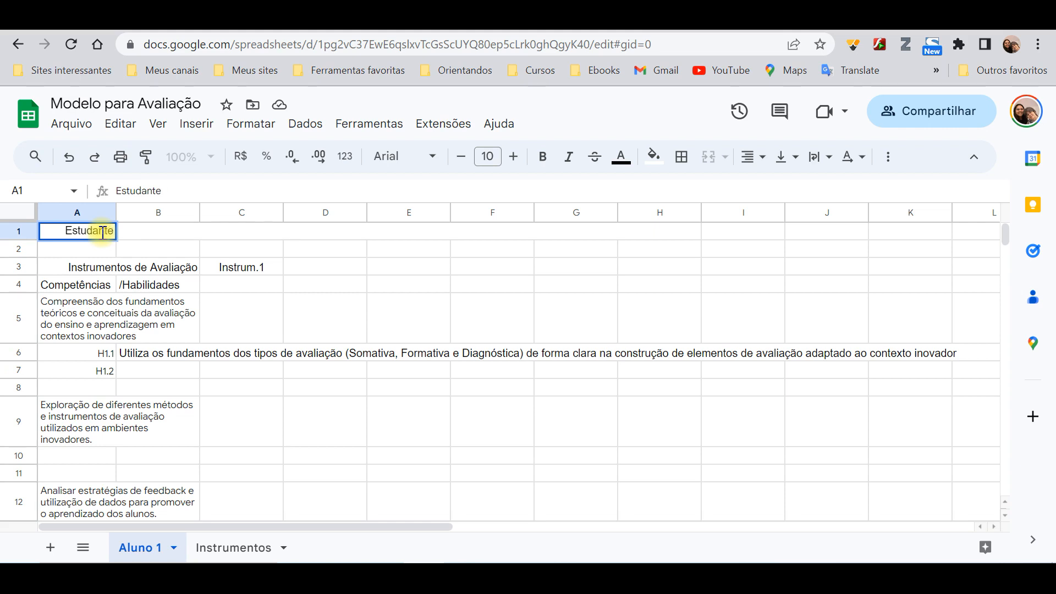
{"action": "type", "text": ":"}
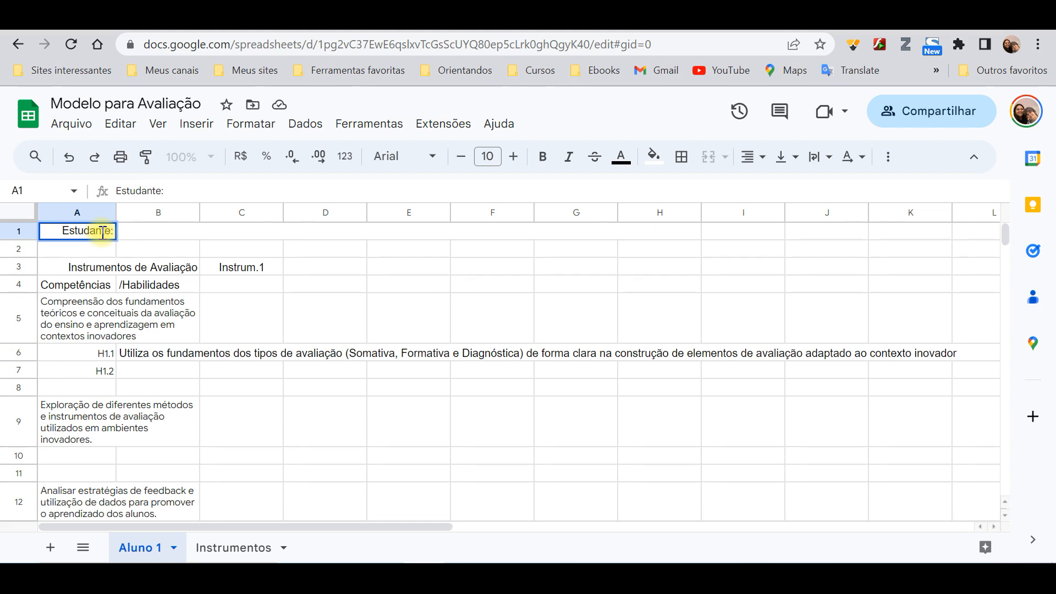
{"action": "left_click", "coordinate": [265, 289]}
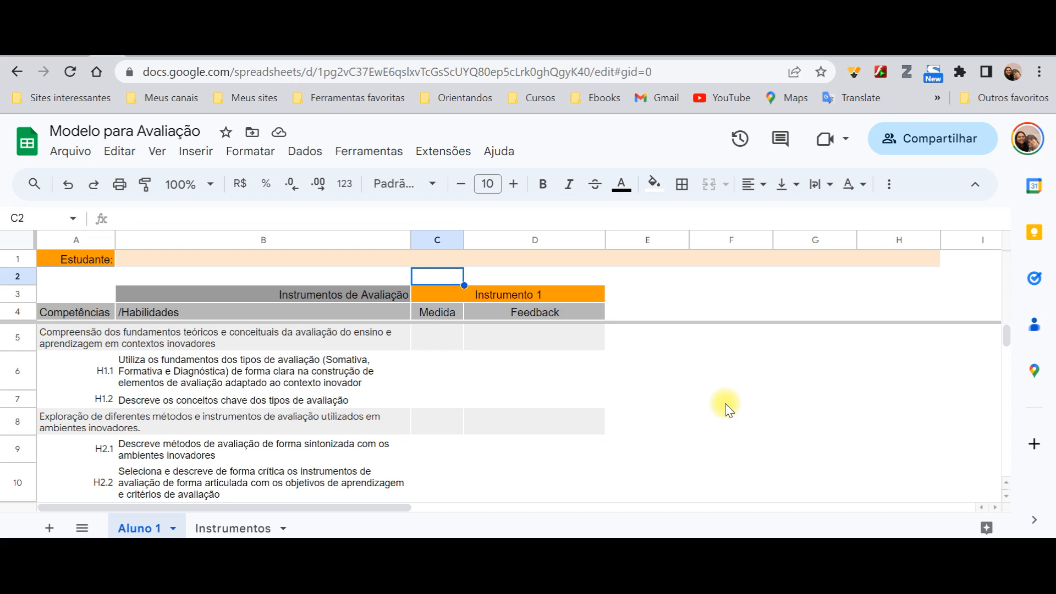
{"action": "left_click", "coordinate": [525, 274], "text": "shift"}
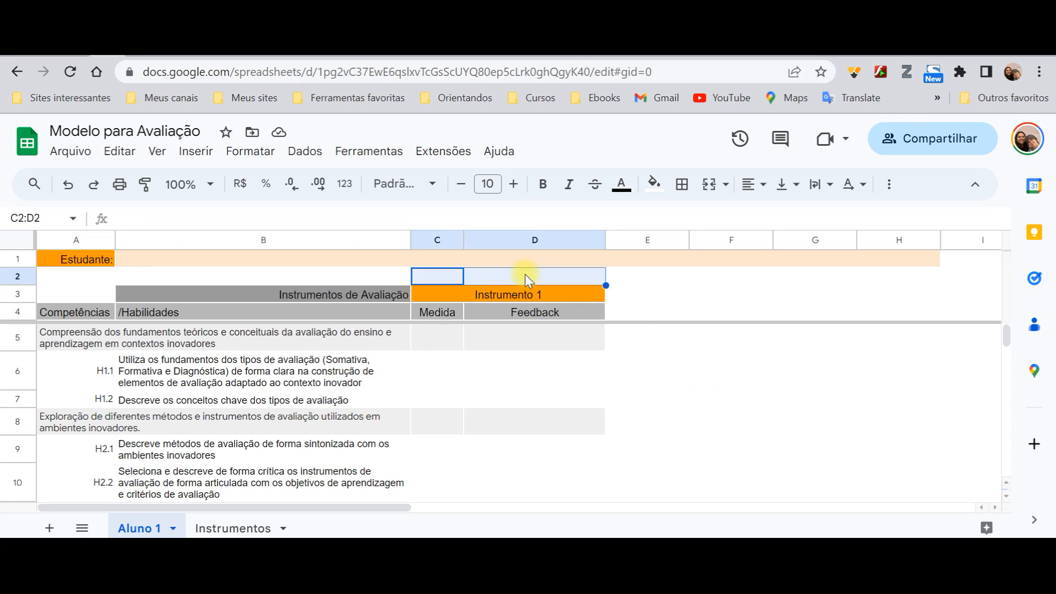
{"action": "key", "text": "shift+Down"}
{"action": "key", "text": "shift+Down"}
{"action": "key", "text": "shift+Down"}
{"action": "key", "text": "shift+Down"}
{"action": "key", "text": "shift+Down"}
{"action": "key", "text": "shift+Down"}
{"action": "key", "text": "shift+Down"}
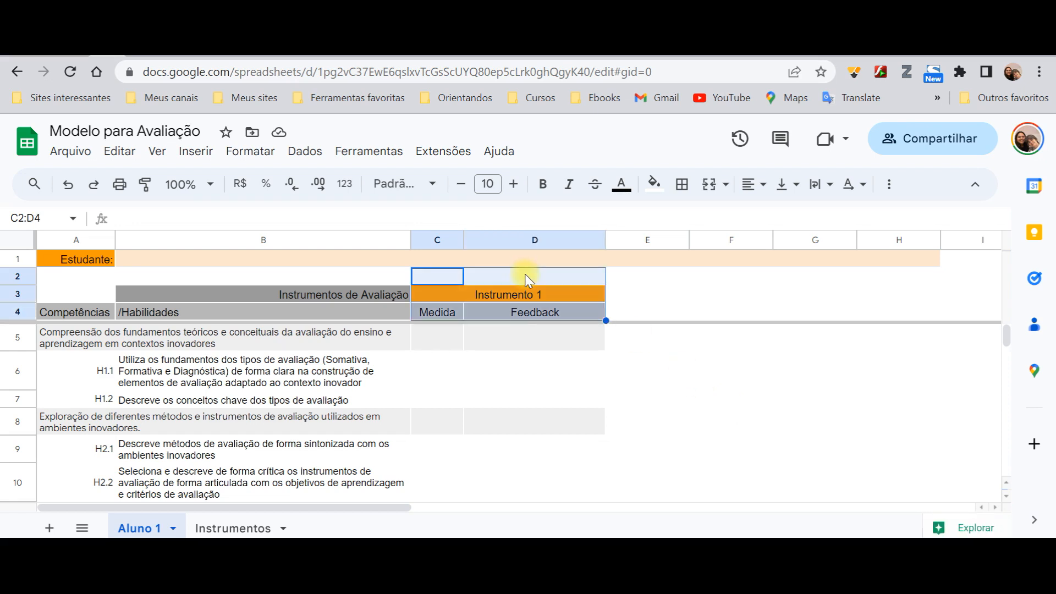
{"action": "key", "text": "shift+Down"}
{"action": "key", "text": "shift+Down"}
{"action": "key", "text": "shift+Down"}
{"action": "key", "text": "shift+Down"}
{"action": "key", "text": "shift+Down"}
{"action": "key", "text": "shift+Down"}
{"action": "key", "text": "shift+Down"}
{"action": "key", "text": "shift+Down"}
{"action": "key", "text": "shift+Down"}
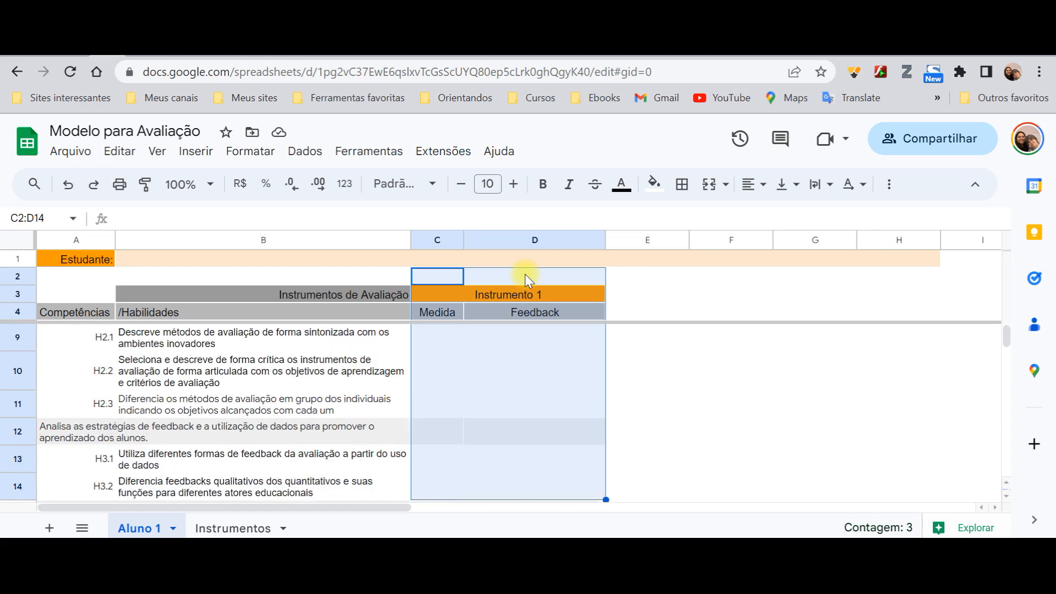
{"action": "key", "text": "shift+Down"}
{"action": "key", "text": "shift+Down"}
{"action": "key", "text": "shift+Down"}
{"action": "key", "text": "shift+Up"}
{"action": "key", "text": "shift+Up"}
{"action": "key", "text": "Left"}
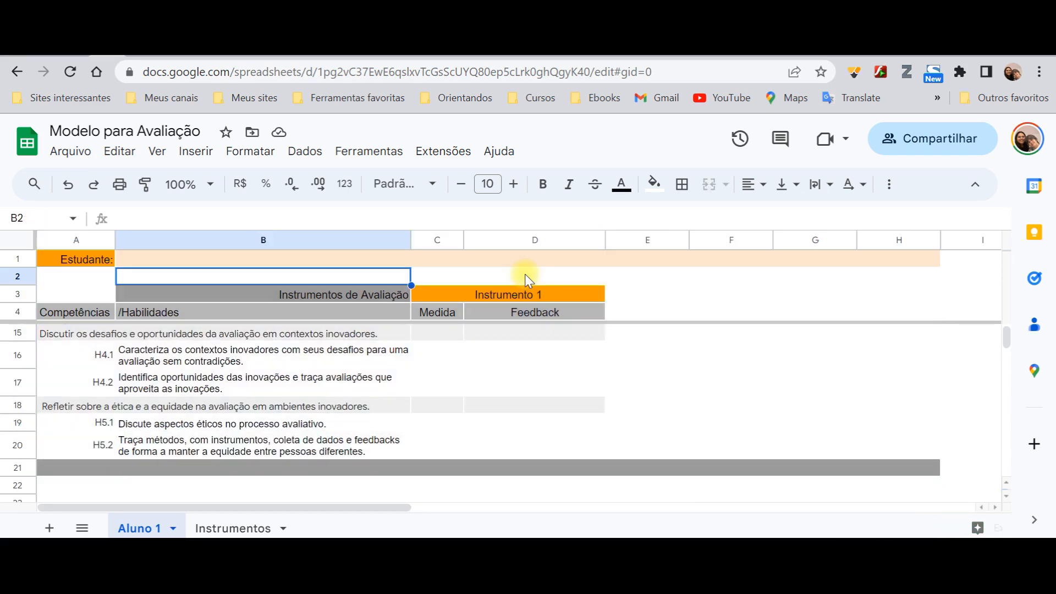
{"action": "left_click", "coordinate": [562, 448]}
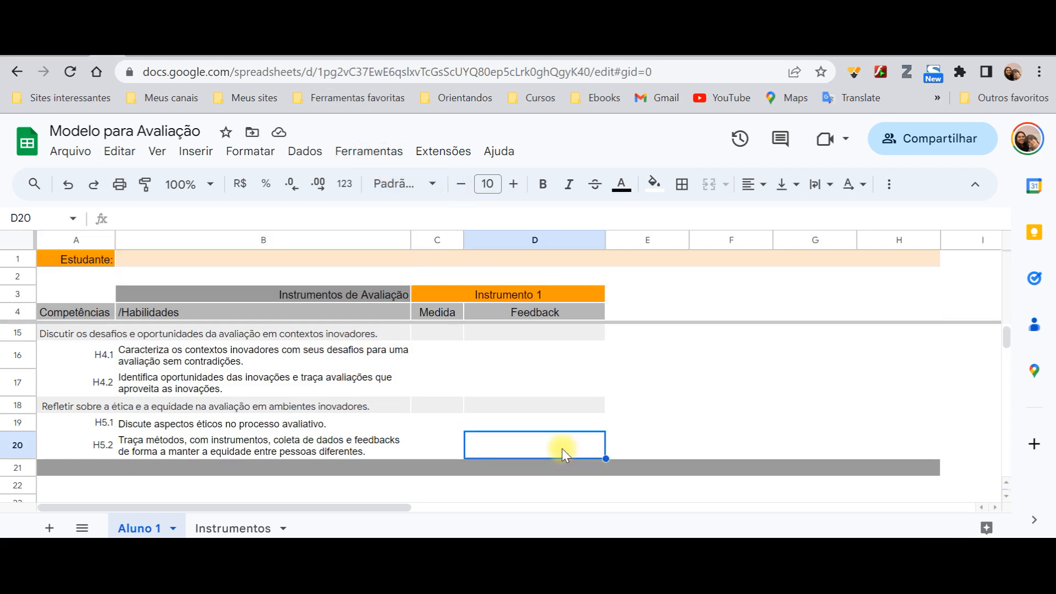
{"action": "key", "text": "shift+Left"}
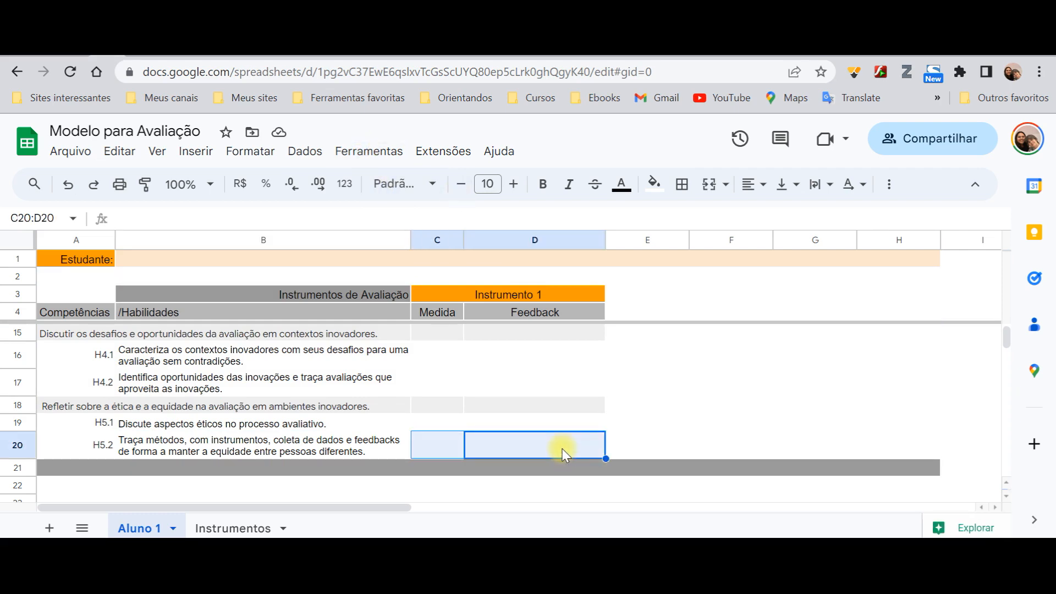
{"action": "key", "text": "Up"}
{"action": "key", "text": "ctrl+Up"}
{"action": "key", "text": "ctrl+Up"}
{"action": "key", "text": "Down"}
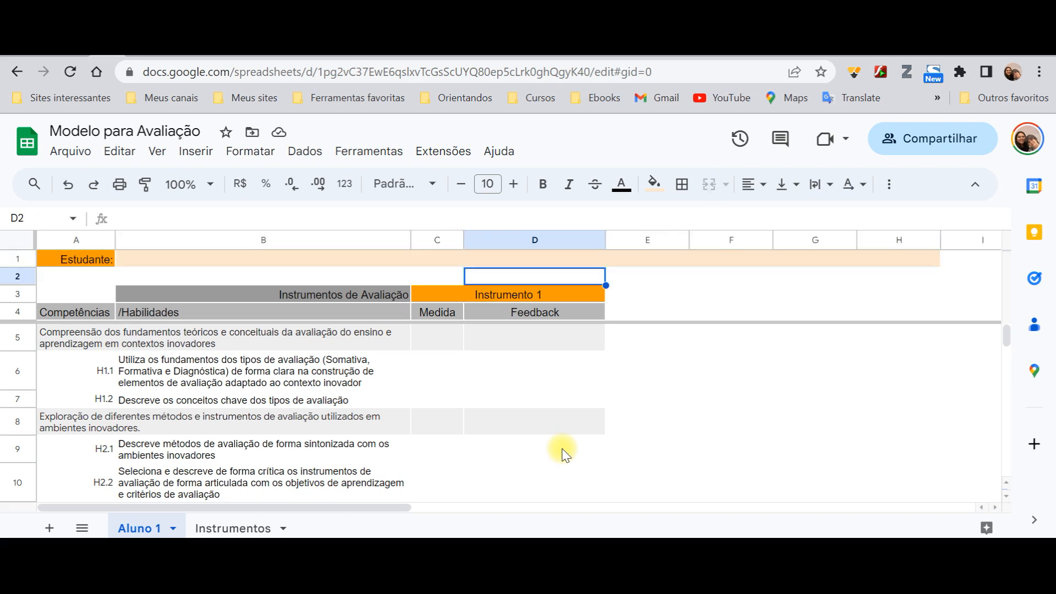
Copy the Instrumento 1 block C2:D20, with its Medida and Feedback columns, and paste it starting at E2
{"action": "key", "text": "Left"}
{"action": "key", "text": "shift+Right"}
{"action": "key", "text": "shift+Down"}
{"action": "key", "text": "shift+Down"}
{"action": "key", "text": "shift+Down"}
{"action": "key", "text": "shift+Down"}
{"action": "key", "text": "shift+Down"}
{"action": "key", "text": "shift+Down"}
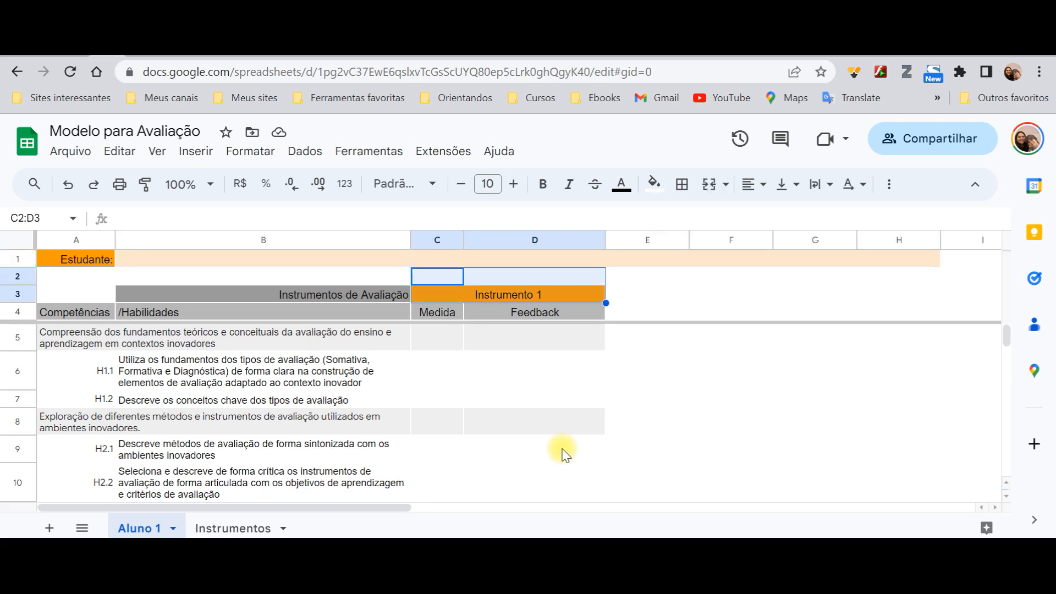
{"action": "key", "text": "shift+Down"}
{"action": "key", "text": "shift+Down"}
{"action": "key", "text": "shift+Down"}
{"action": "key", "text": "shift+Down"}
{"action": "key", "text": "shift+Down"}
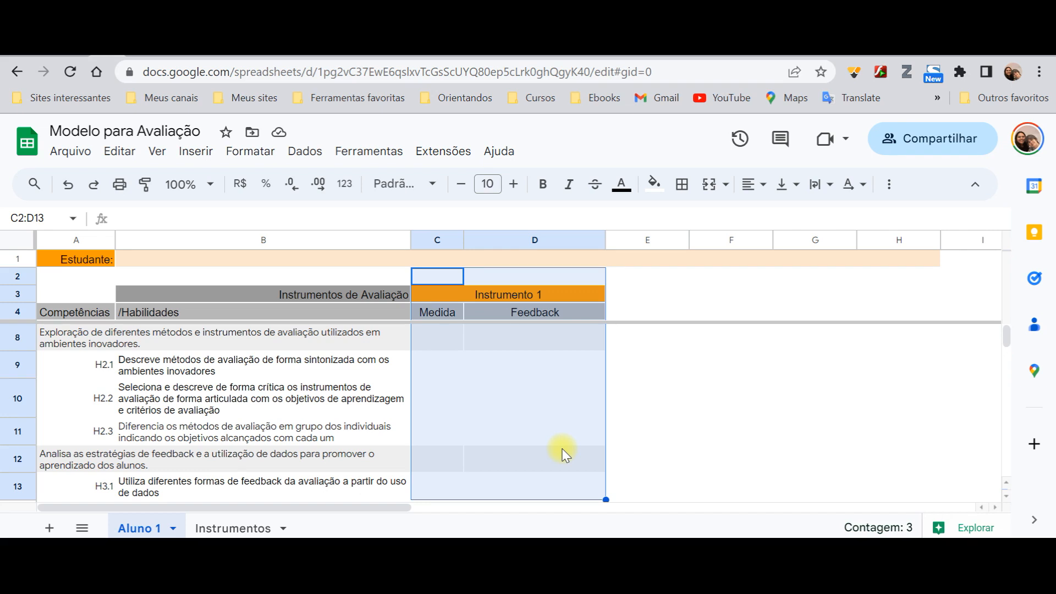
{"action": "key", "text": "shift+Down"}
{"action": "key", "text": "shift+Down"}
{"action": "key", "text": "shift+Down"}
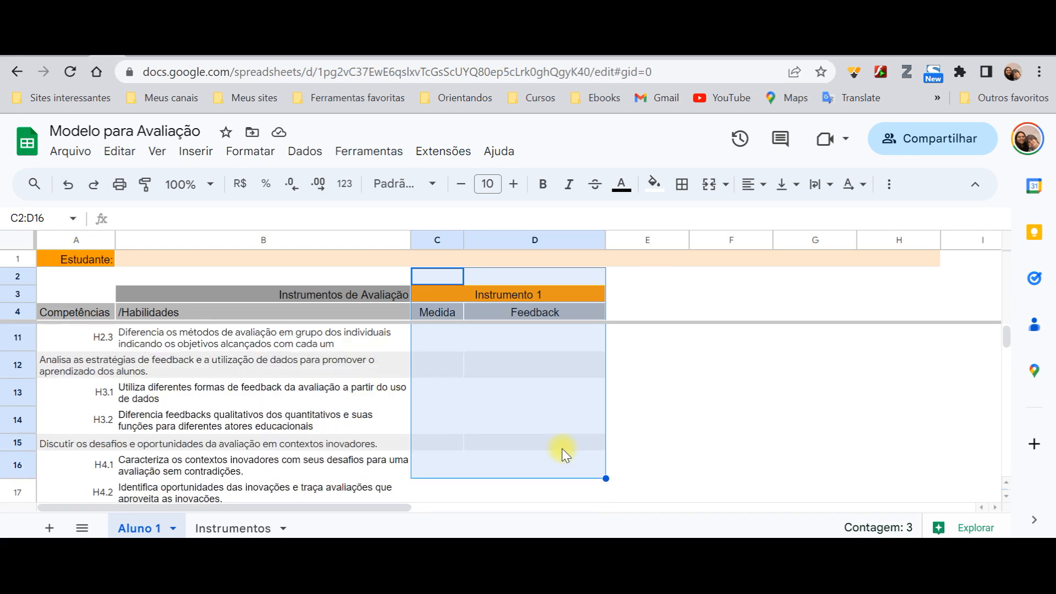
{"action": "key", "text": "shift+Down"}
{"action": "key", "text": "shift+Down"}
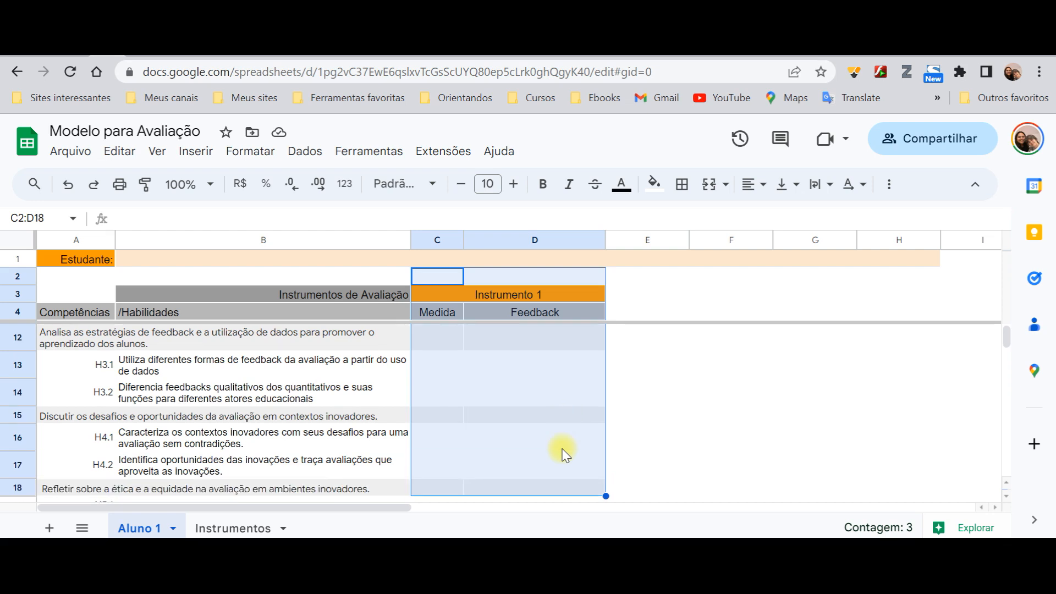
{"action": "key", "text": "shift+Down"}
{"action": "key", "text": "shift+Down"}
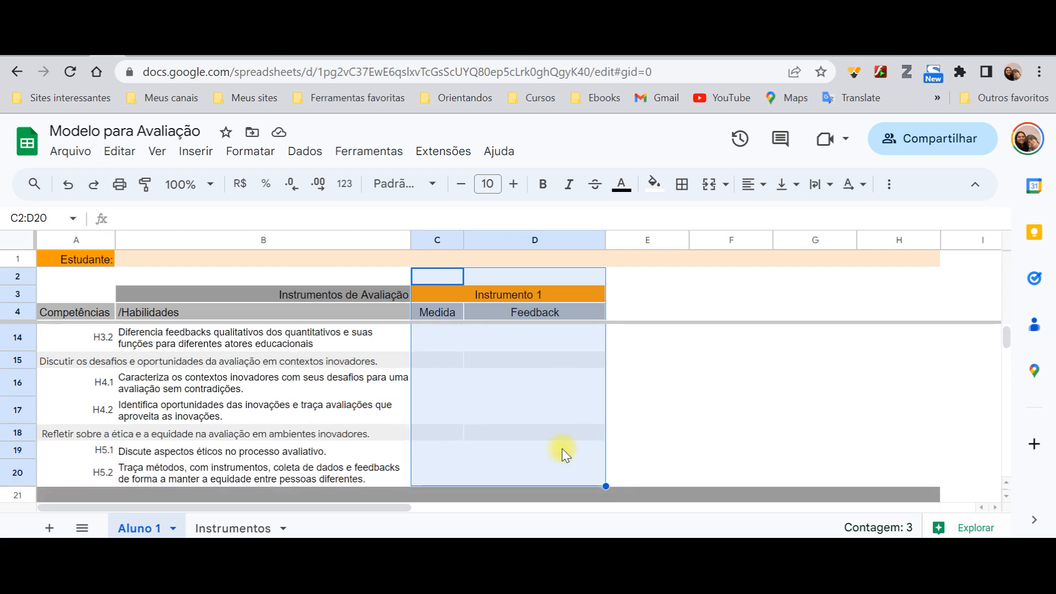
{"action": "key", "text": "ctrl+c"}
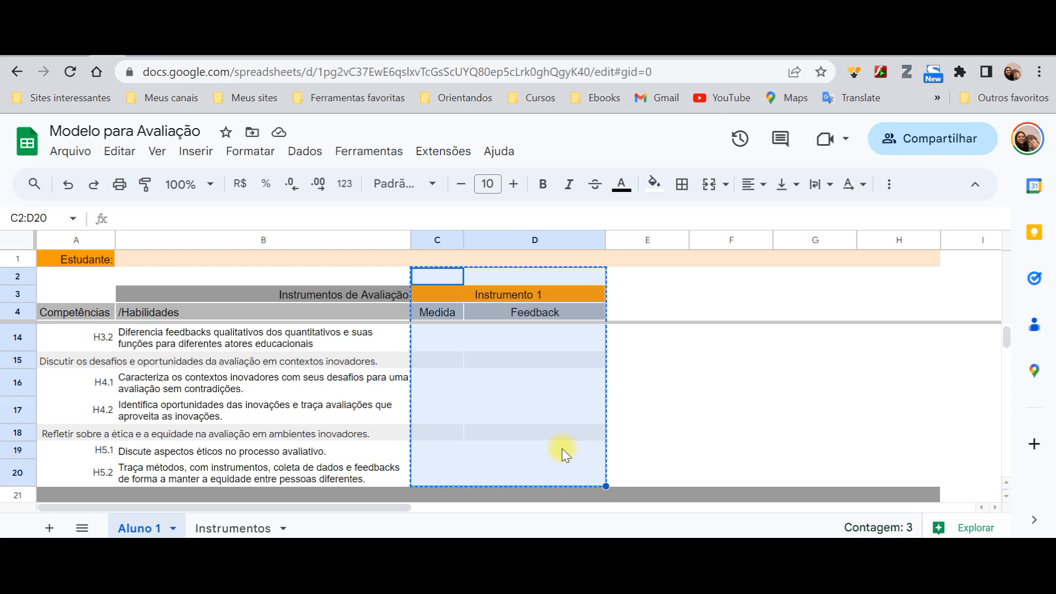
{"action": "left_click", "coordinate": [653, 277]}
{"action": "key", "text": "ctrl+v"}
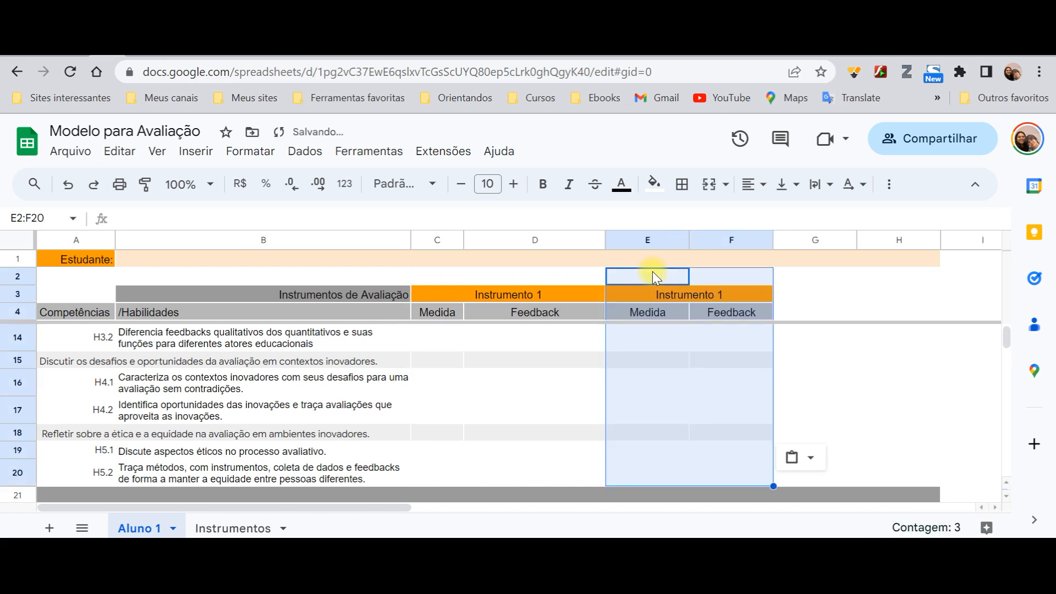
Rename the merged header in E3:F3 as "Instrumento 2"
{"action": "left_click", "coordinate": [680, 292]}
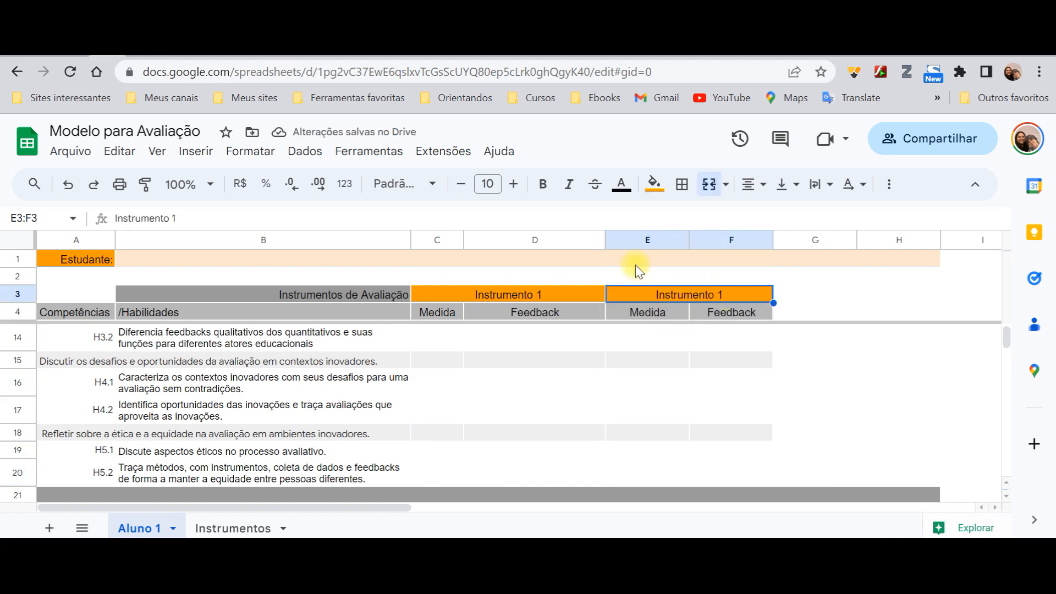
{"action": "left_click", "coordinate": [191, 219]}
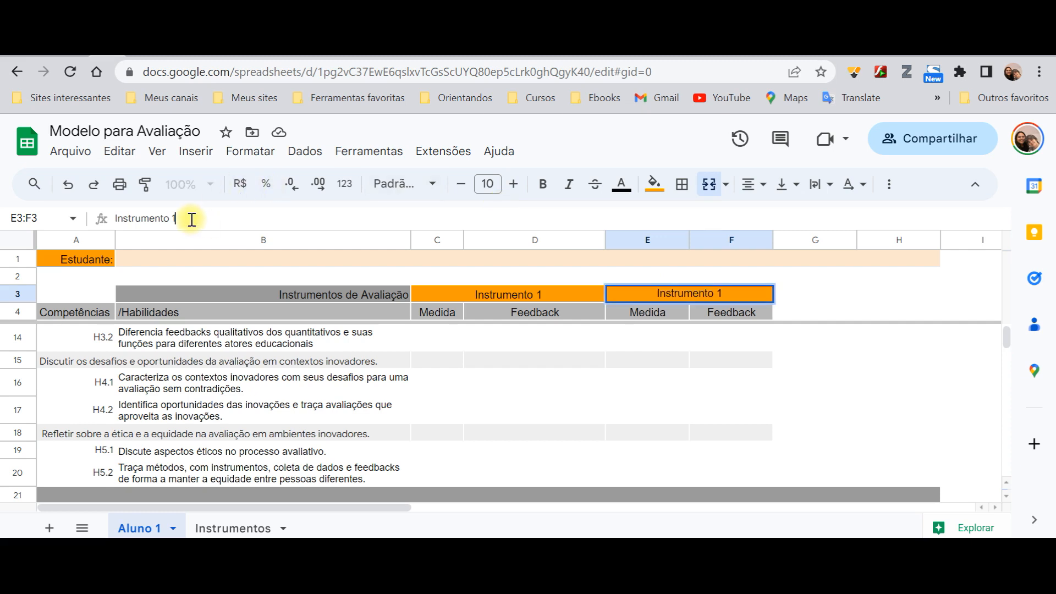
{"action": "key", "text": "BackSpace"}
{"action": "type", "text": "2"}
{"action": "key", "text": "Return"}
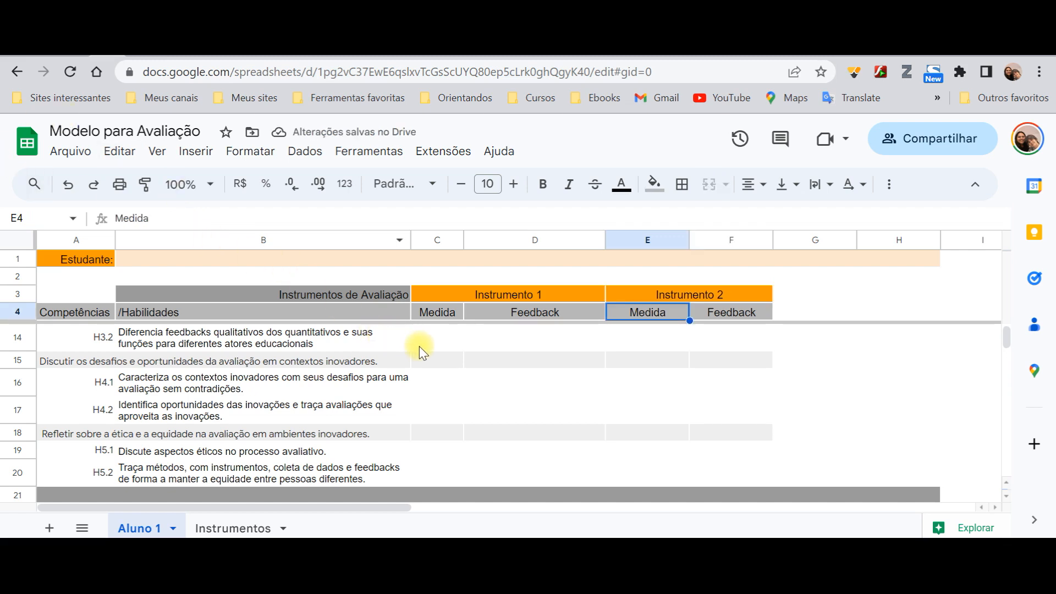
Review the competency and skill rows from row 14 back up to the first competency beneath the instrument headers
{"action": "left_click", "coordinate": [438, 342]}
{"action": "key", "text": "Up"}
{"action": "key", "text": "Up"}
{"action": "key", "text": "Up"}
{"action": "key", "text": "Up"}
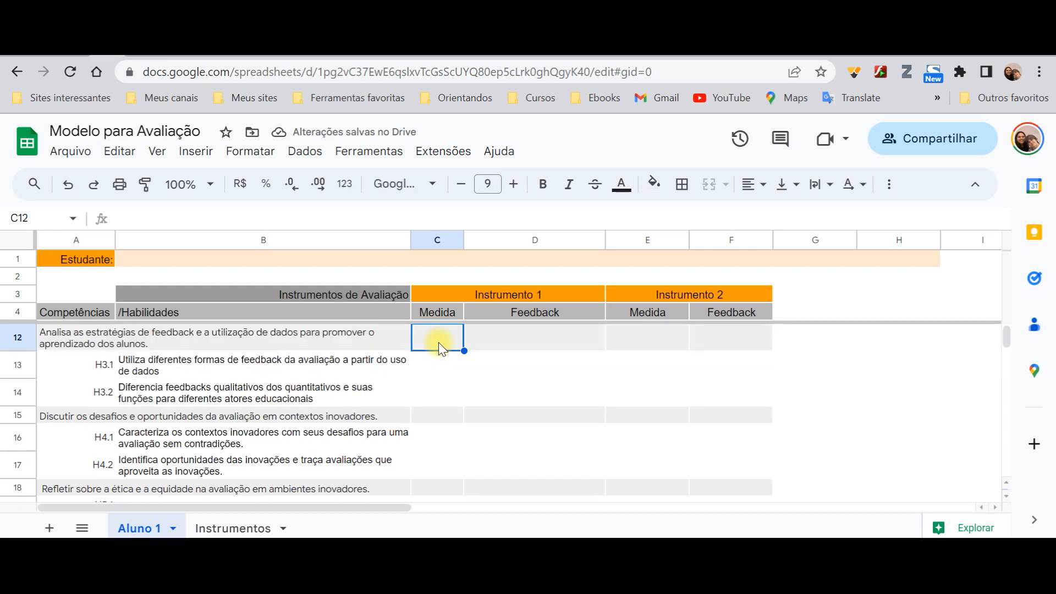
{"action": "key", "text": "Up"}
{"action": "key", "text": "Up"}
{"action": "key", "text": "Up"}
{"action": "key", "text": "Up"}
{"action": "key", "text": "Up"}
{"action": "key", "text": "Up"}
{"action": "key", "text": "Up"}
{"action": "key", "text": "Up"}
{"action": "key", "text": "Up"}
{"action": "key", "text": "Down"}
{"action": "key", "text": "Down"}
{"action": "key", "text": "Down"}
{"action": "key", "text": "Down"}
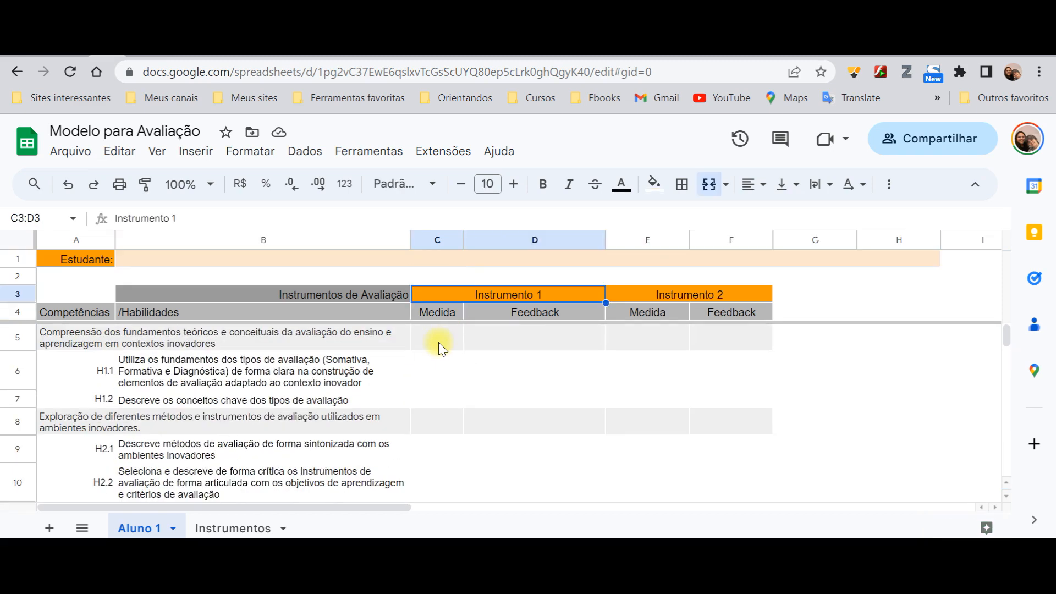